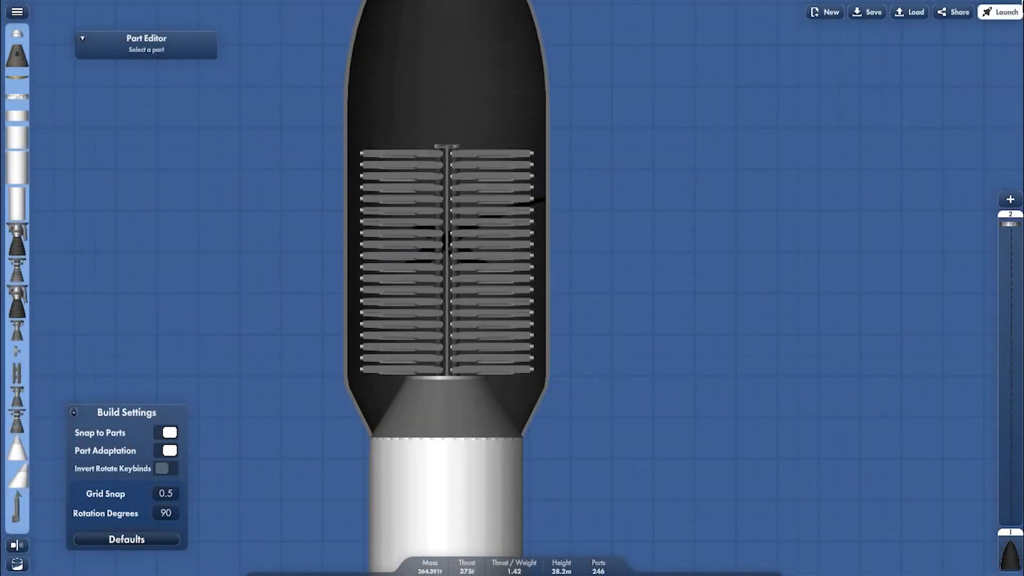
Step: Launch the finished rocket, jettison its fairing with the throttle at 0%, and release the satellite stack from the upper stage
{"action": "left_click", "coordinate": [1001, 12]}
{"action": "left_click", "coordinate": [550, 301]}
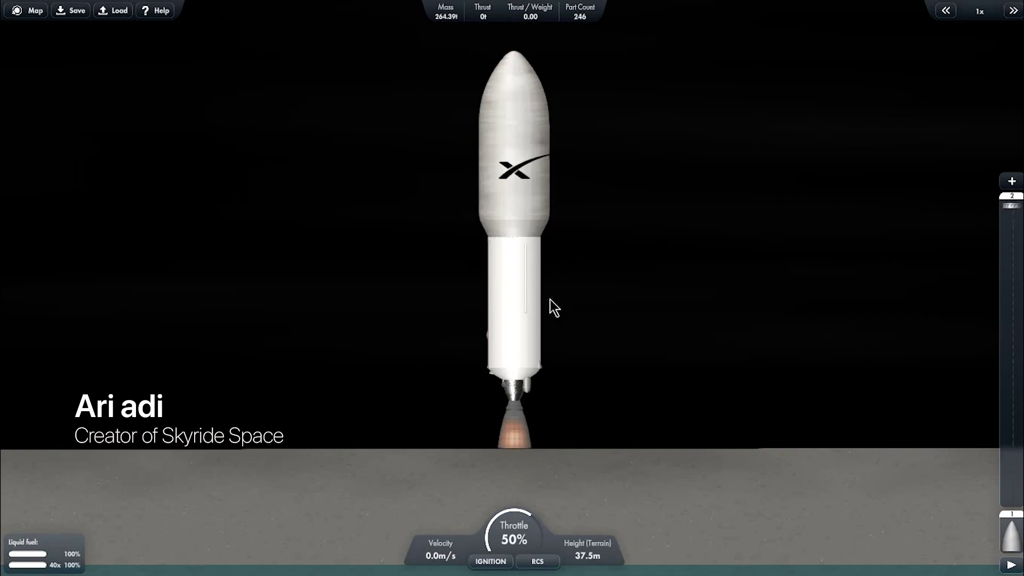
{"action": "key", "text": "space"}
{"action": "key", "text": "z"}
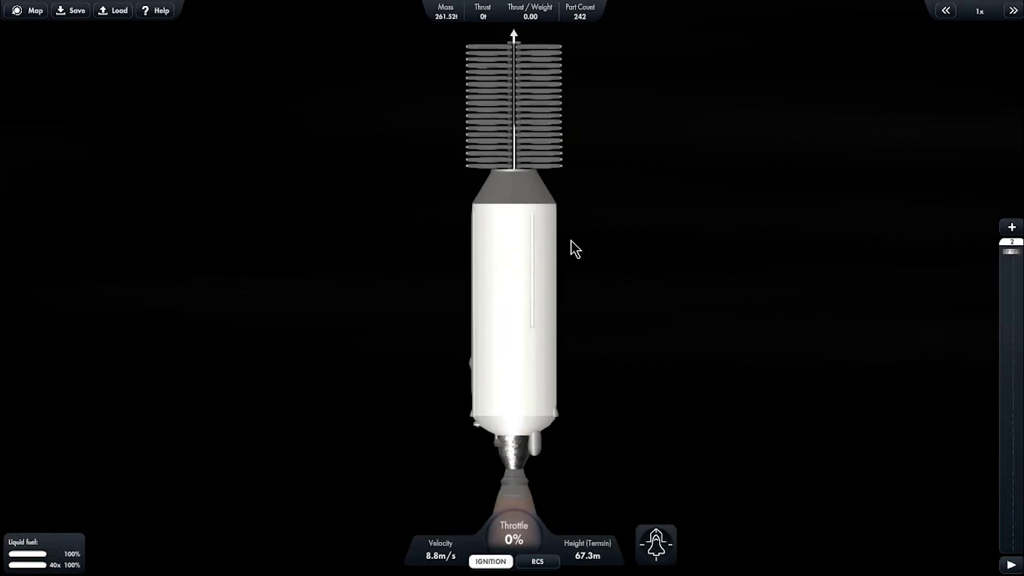
{"action": "key", "text": "space"}
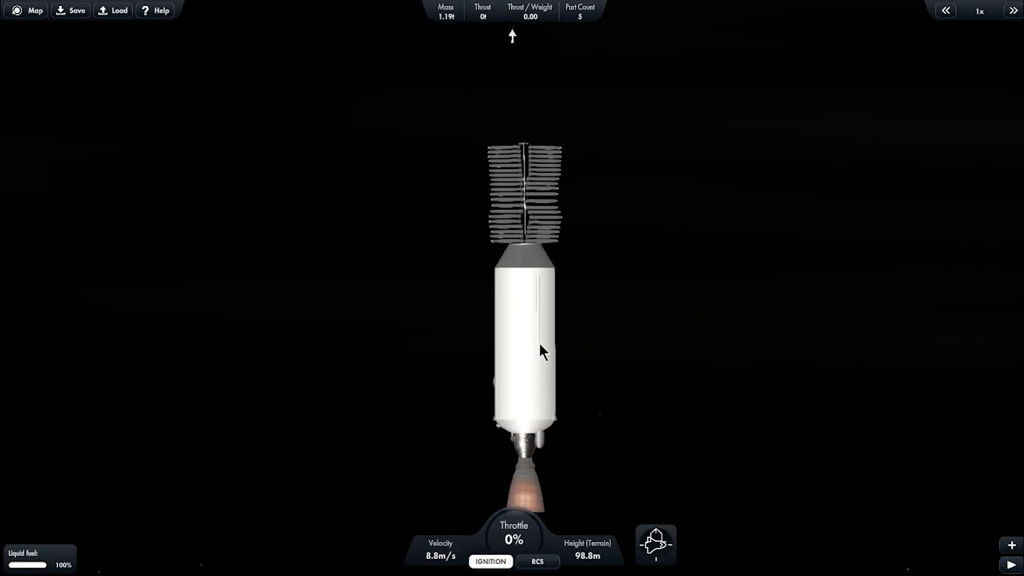
{"action": "key", "text": "r"}
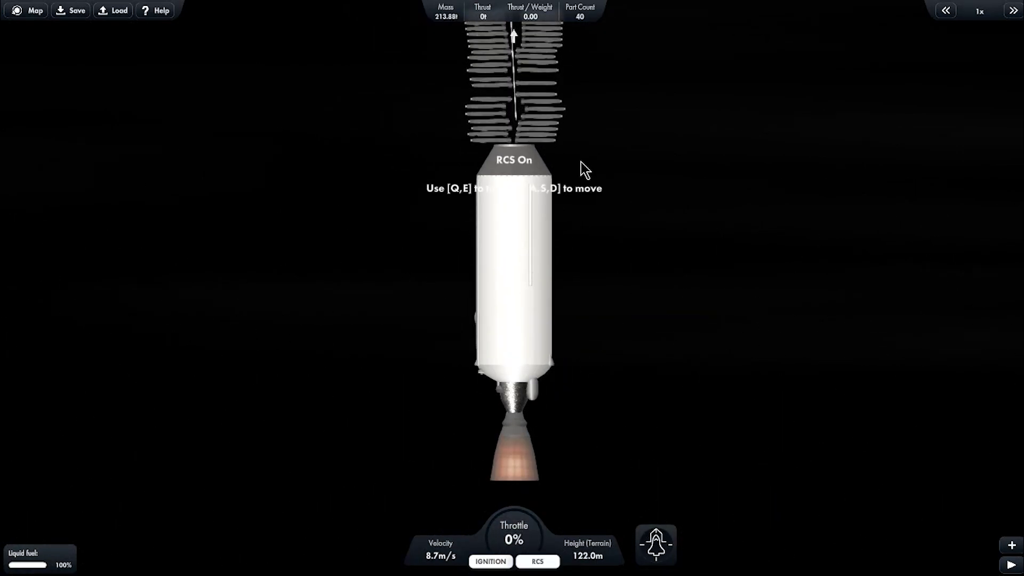
{"action": "key", "text": "r"}
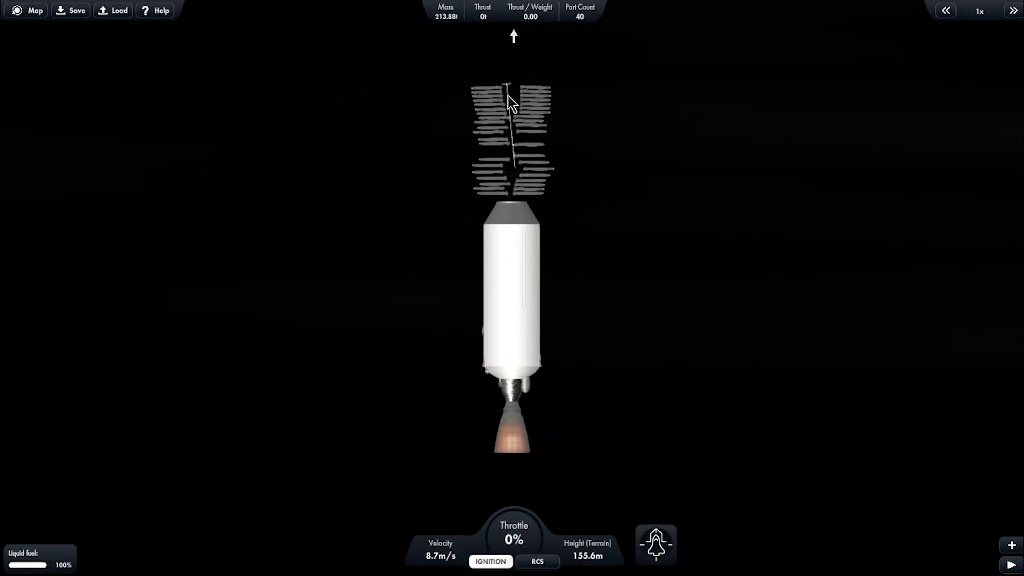
{"action": "left_click", "coordinate": [508, 95]}
{"action": "left_click", "coordinate": [520, 159]}
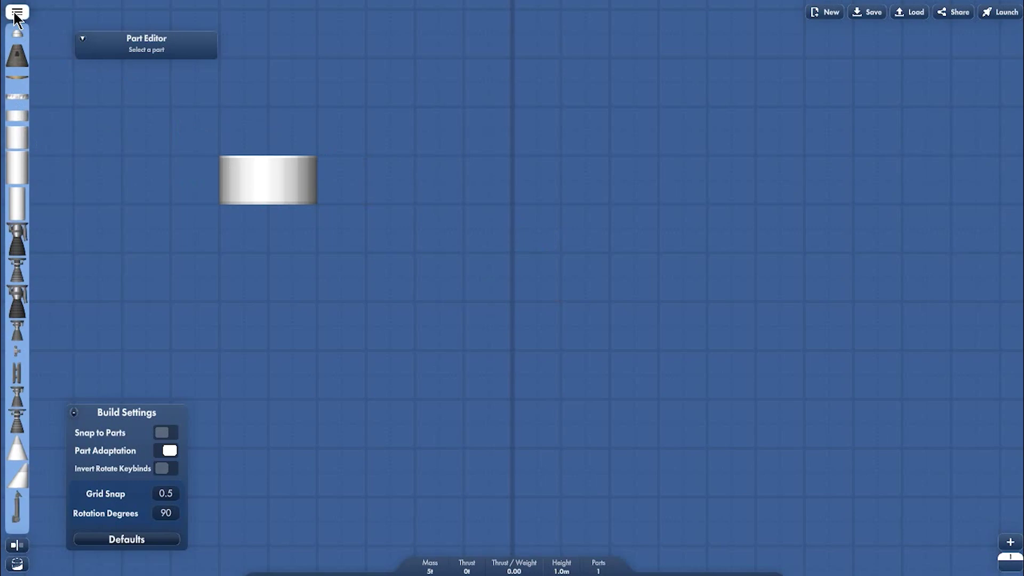
Step: Place an ion engine and the module labelled "Made on Earth by humans" below the white fuel tank
{"action": "left_click", "coordinate": [17, 12]}
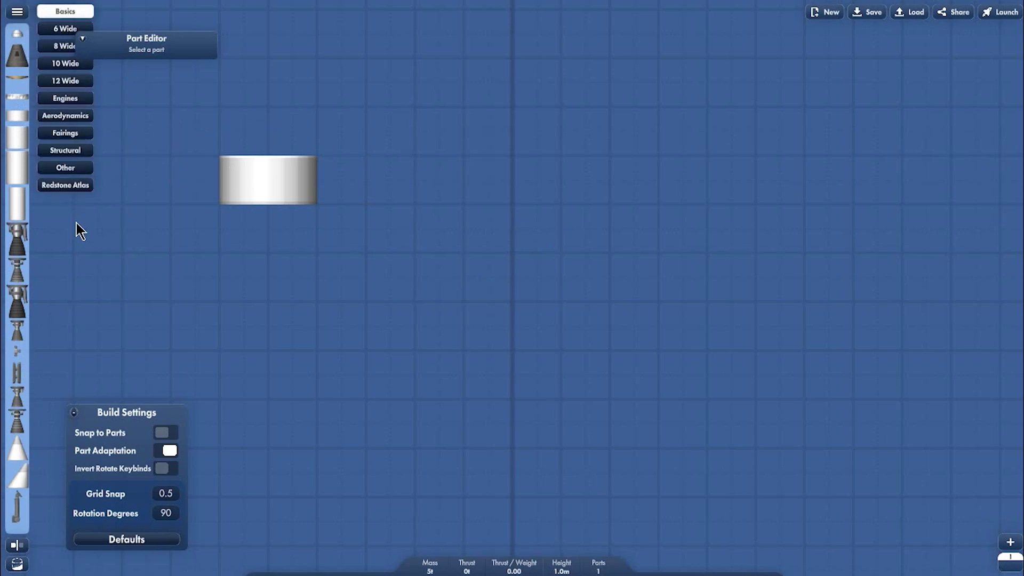
{"action": "left_click", "coordinate": [59, 97]}
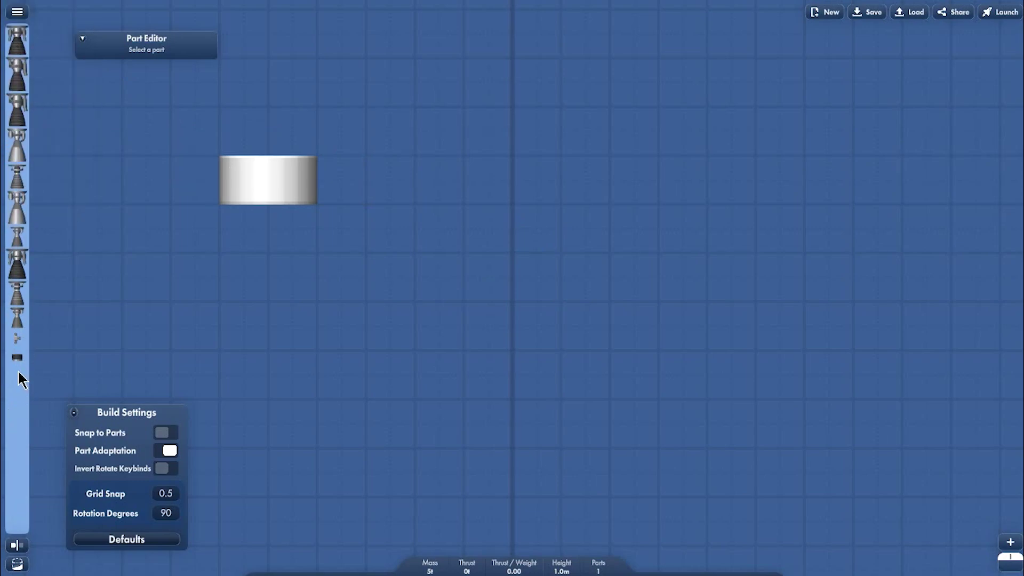
{"action": "left_click_drag", "start_coordinate": [17, 358], "coordinate": [264, 337]}
{"action": "left_click", "coordinate": [17, 12]}
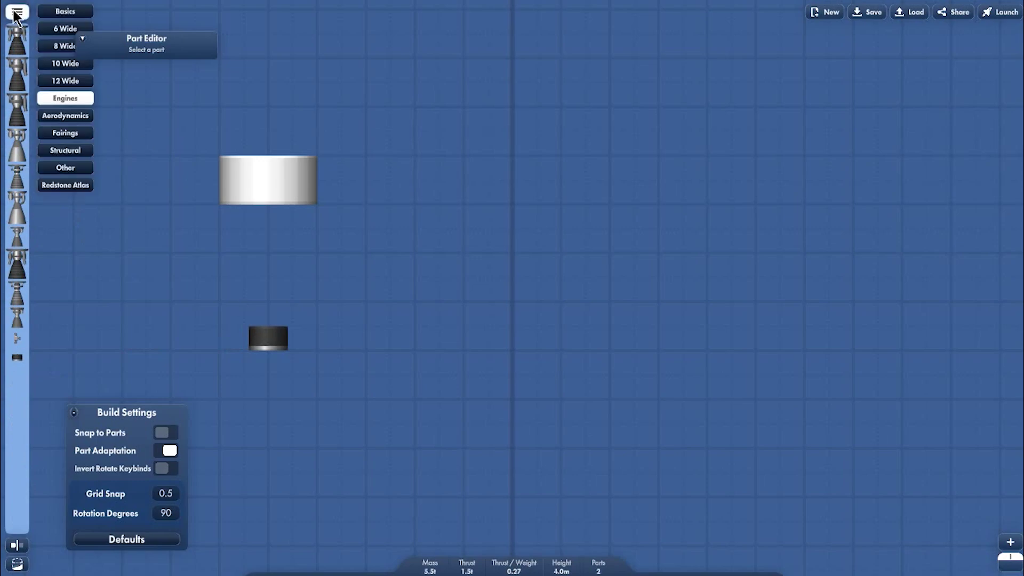
{"action": "left_click", "coordinate": [59, 168]}
{"action": "left_click_drag", "start_coordinate": [26, 182], "coordinate": [244, 275]}
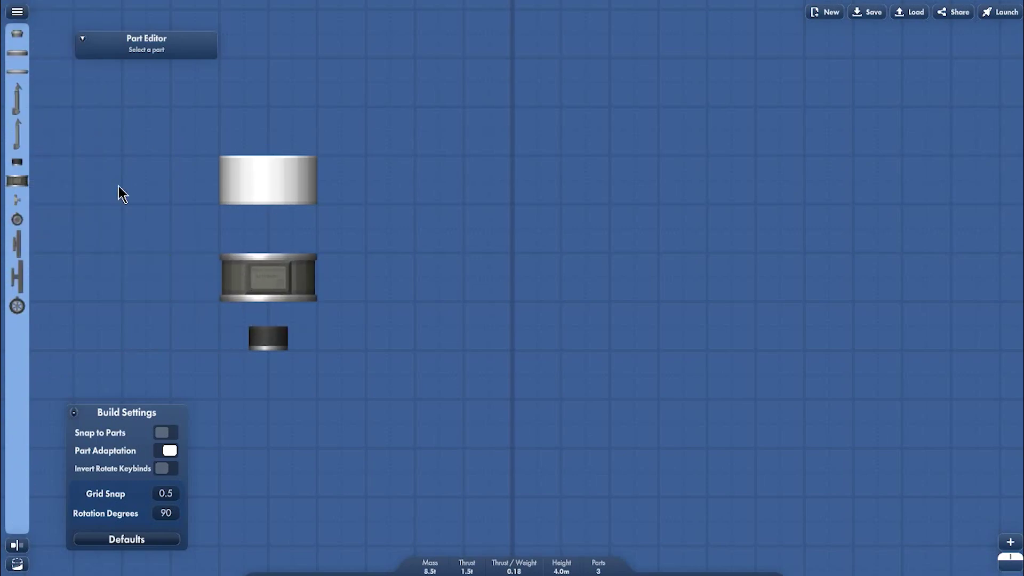
Step: Place a folded solar panel, rotated 90 degrees to lie horizontally, between the fuel tank and the labelled module
{"action": "left_click_drag", "start_coordinate": [17, 241], "coordinate": [308, 206]}
{"action": "key", "text": "e"}
{"action": "key", "text": "e"}
{"action": "key", "text": "e"}
{"action": "key", "text": "e"}
{"action": "key", "text": "q"}
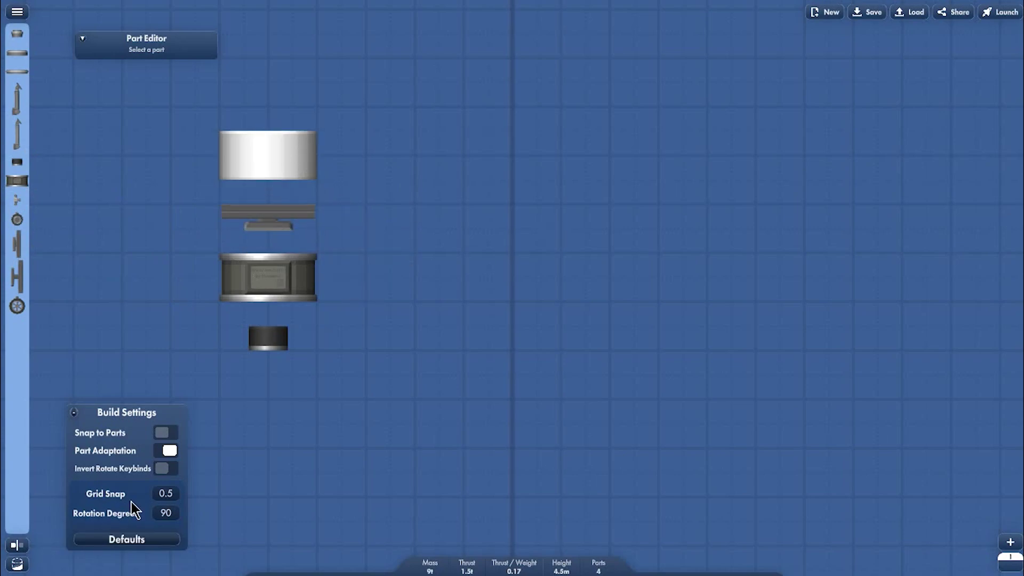
Step: Set the build grid snap to 0.01
{"action": "left_click", "coordinate": [161, 498]}
{"action": "type", "text": "0.01"}
{"action": "scroll", "coordinate": [302, 254], "scroll_direction": "up", "scroll_amount": 3}
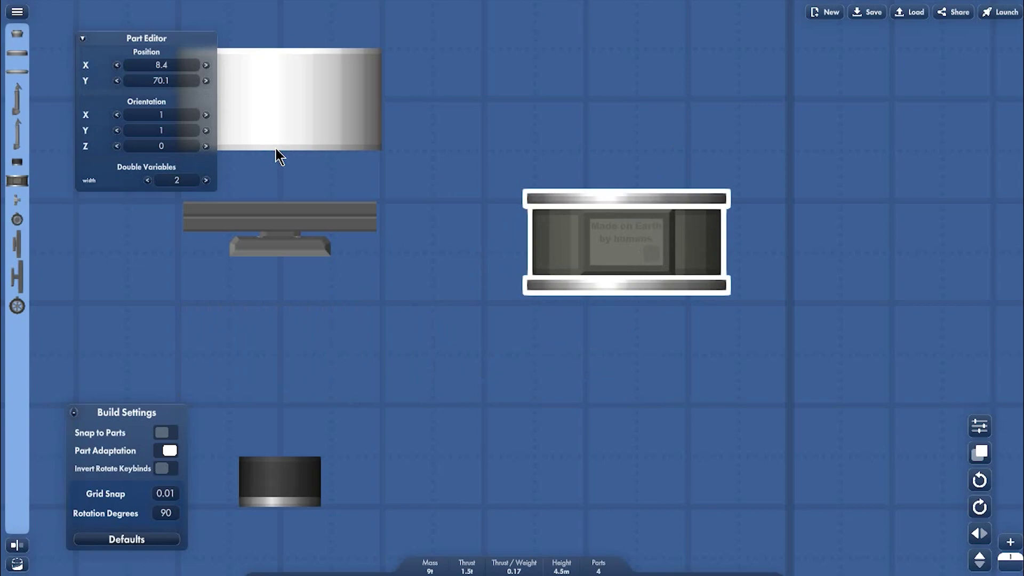
Step: Set the width of the "Made on Earth by humans" module to 0.1001
{"action": "type", "text": "0."}
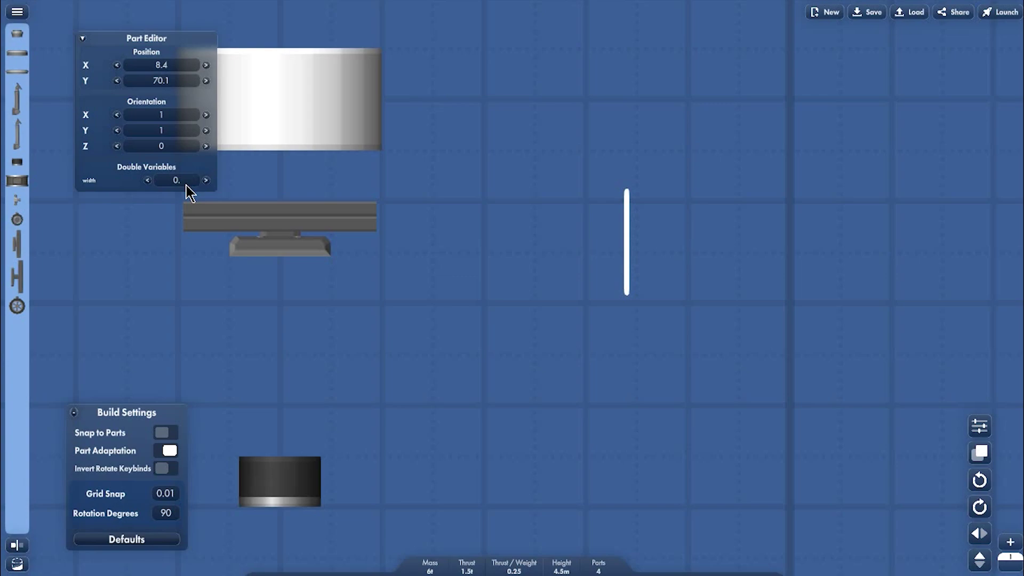
{"action": "key", "text": "BackSpace"}
{"action": "type", "text": ".1001"}
{"action": "left_click", "coordinate": [770, 206]}
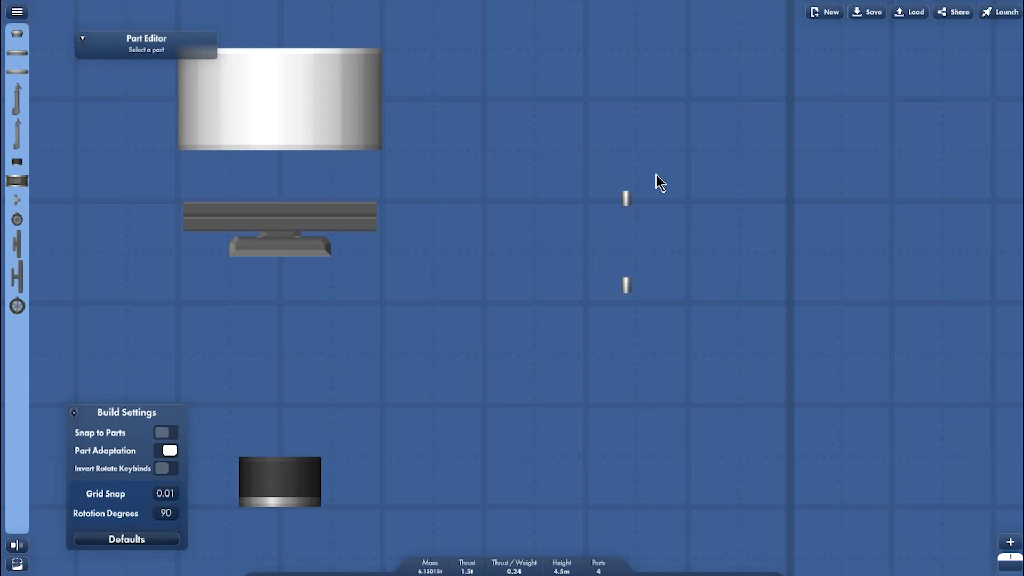
Step: Rotate the narrowed module to lie horizontally and move the white fuel tank just below it
{"action": "left_click", "coordinate": [629, 199]}
{"action": "key", "text": "e"}
{"action": "left_click_drag", "start_coordinate": [629, 193], "coordinate": [644, 169]}
{"action": "left_click_drag", "start_coordinate": [358, 137], "coordinate": [551, 307]}
{"action": "key", "text": "e"}
{"action": "key", "text": "e"}
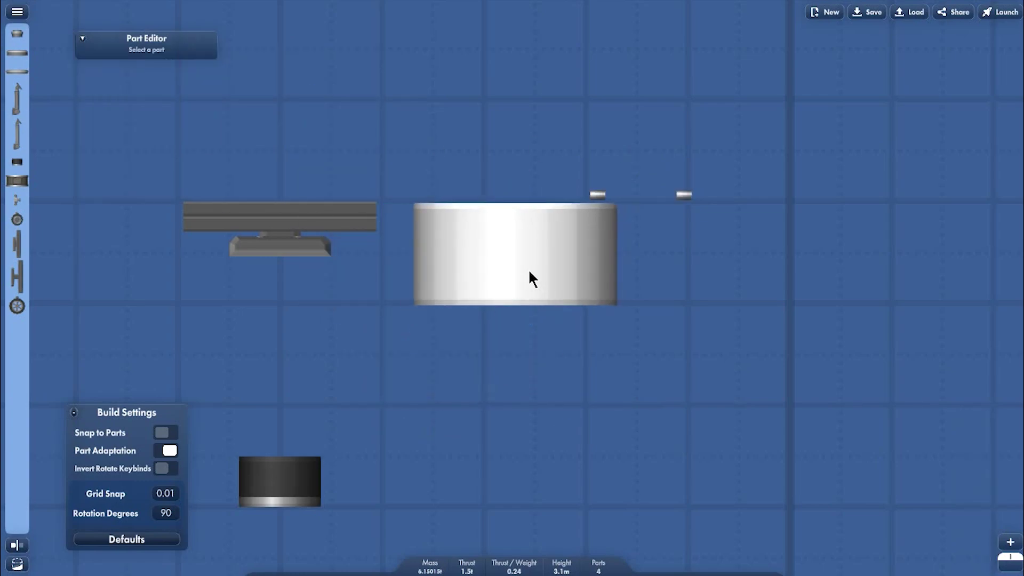
Step: Set the white fuel tank's height to 0.01
{"action": "left_click", "coordinate": [530, 277]}
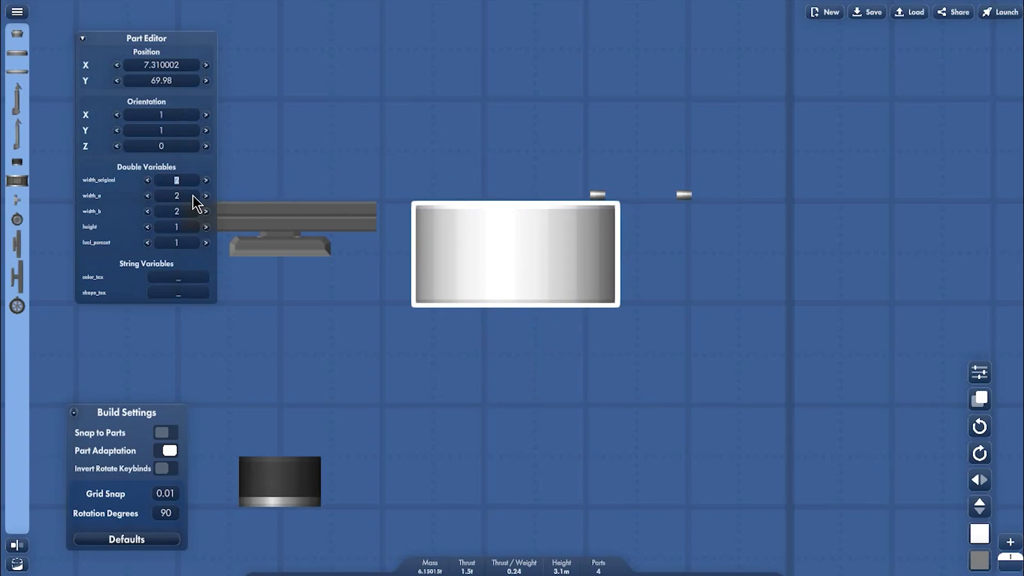
{"action": "left_click", "coordinate": [184, 227]}
{"action": "type", "text": "0.01"}
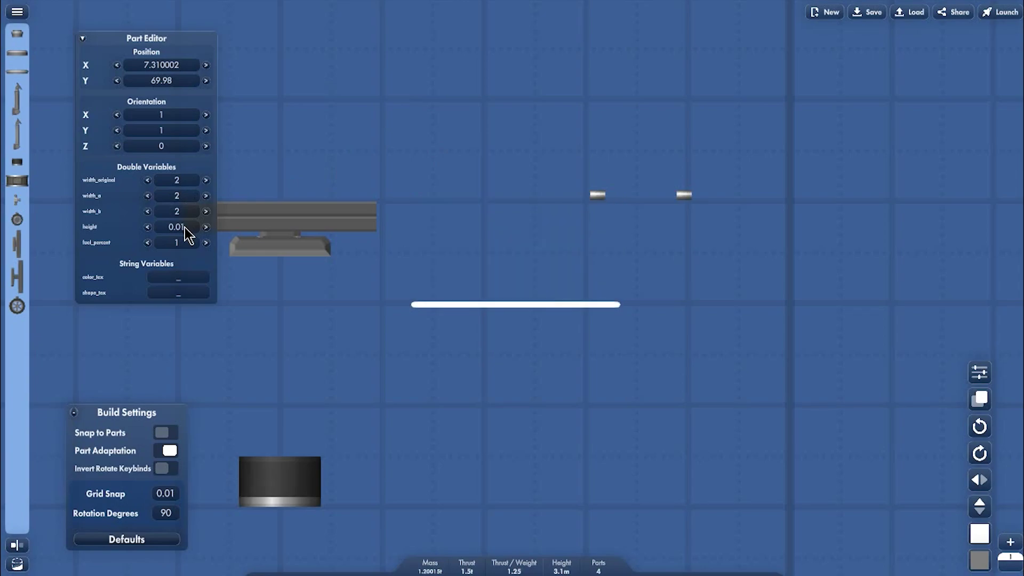
{"action": "left_click", "coordinate": [463, 301]}
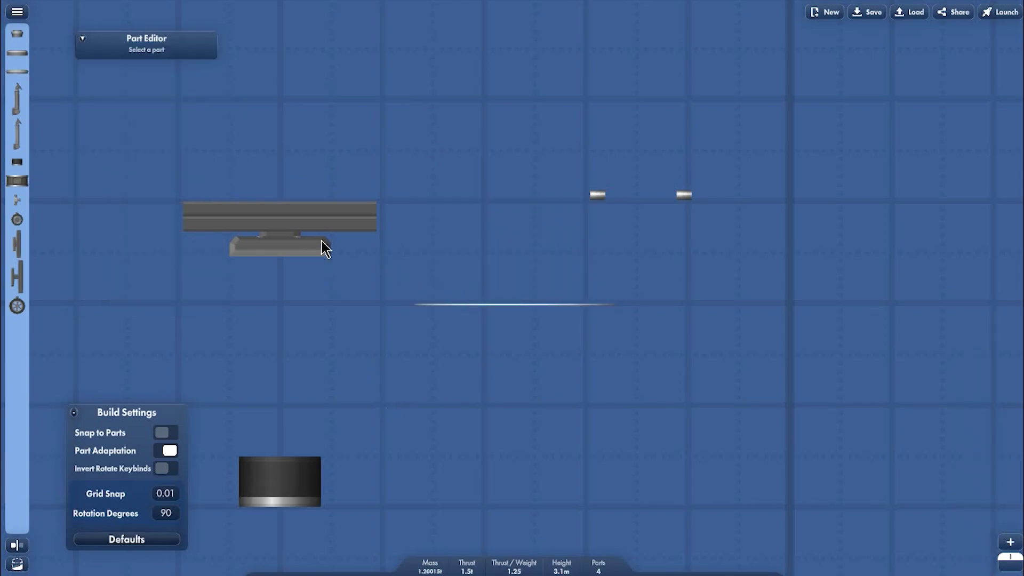
Step: Move the ion engine beside the end of the thin fuel tank and the folded solar panel above the tank
{"action": "mouse_move", "coordinate": [303, 464]}
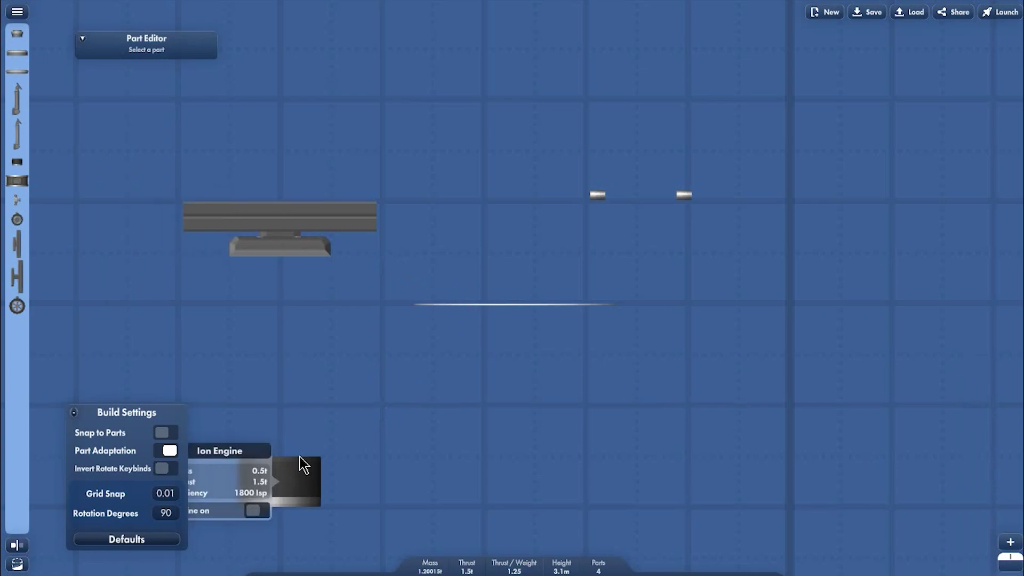
{"action": "right_click", "coordinate": [475, 305]}
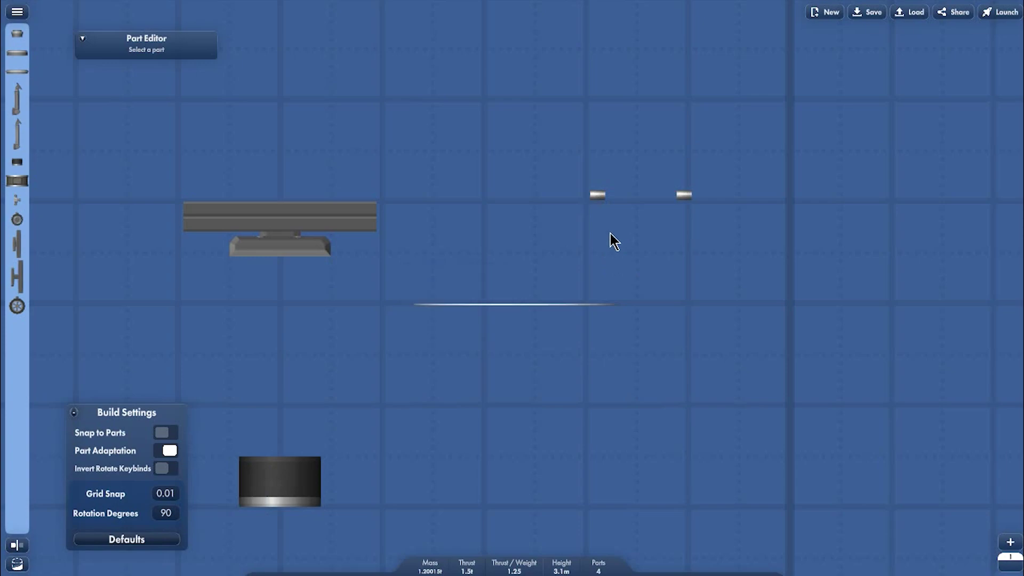
{"action": "mouse_move", "coordinate": [597, 193]}
{"action": "mouse_move", "coordinate": [535, 305]}
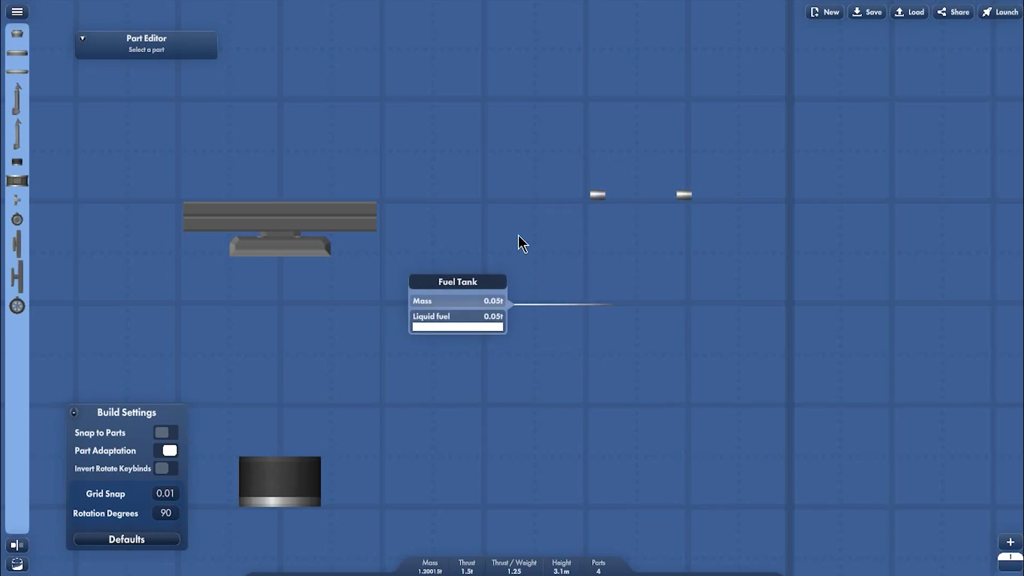
{"action": "mouse_move", "coordinate": [266, 223]}
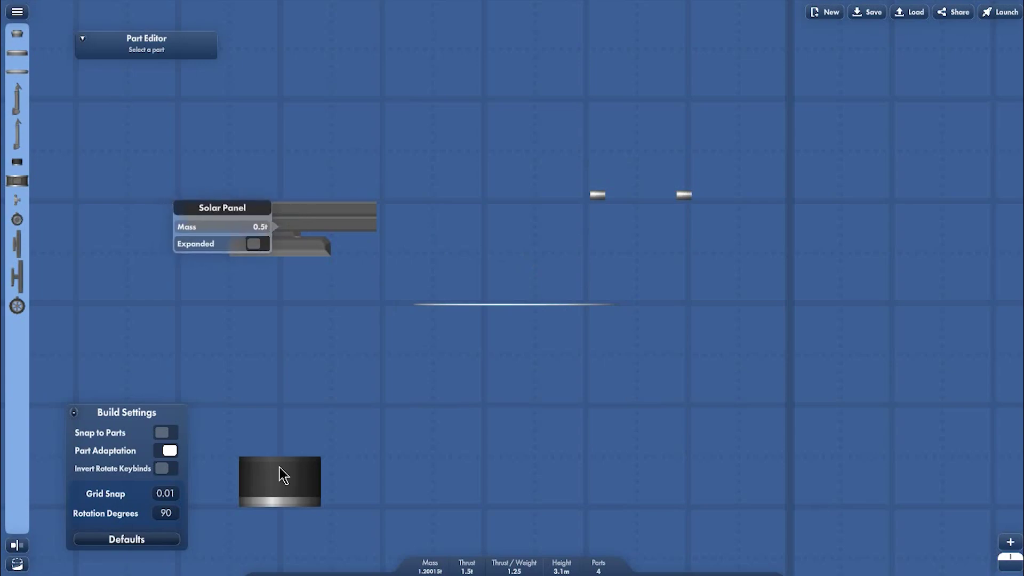
{"action": "left_click_drag", "start_coordinate": [295, 480], "coordinate": [677, 277]}
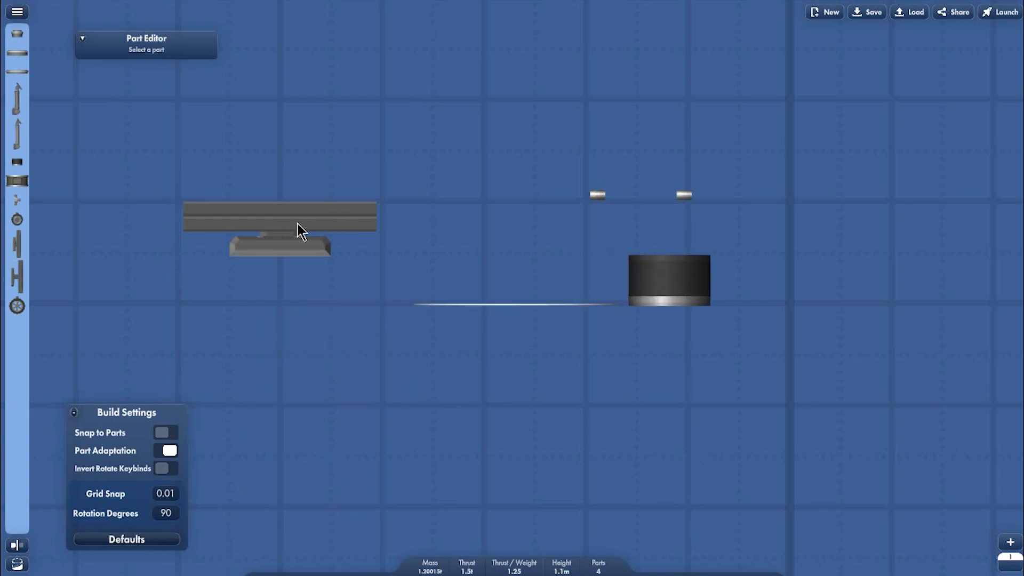
{"action": "left_click", "coordinate": [270, 227]}
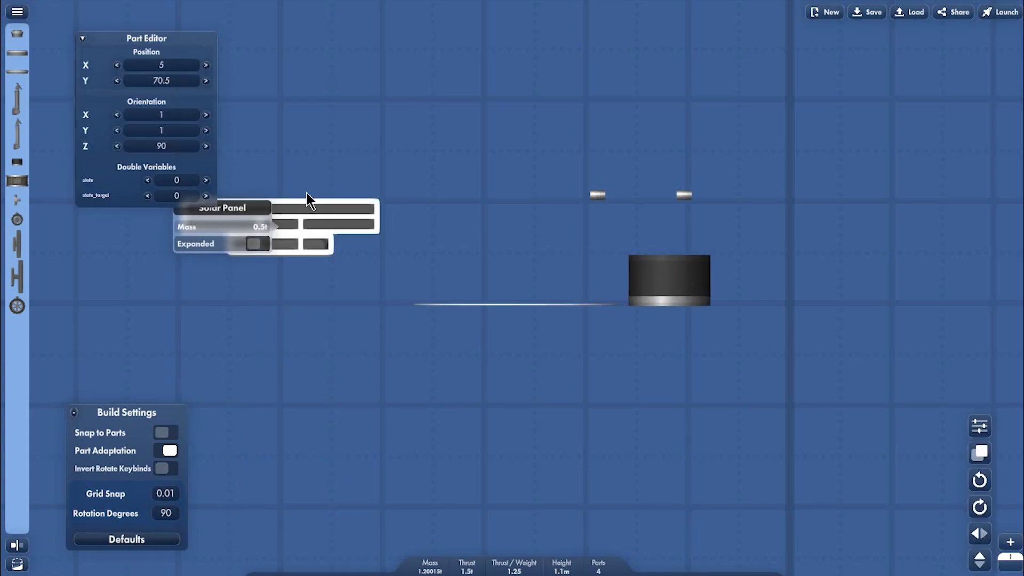
{"action": "left_click_drag", "start_coordinate": [342, 244], "coordinate": [543, 168]}
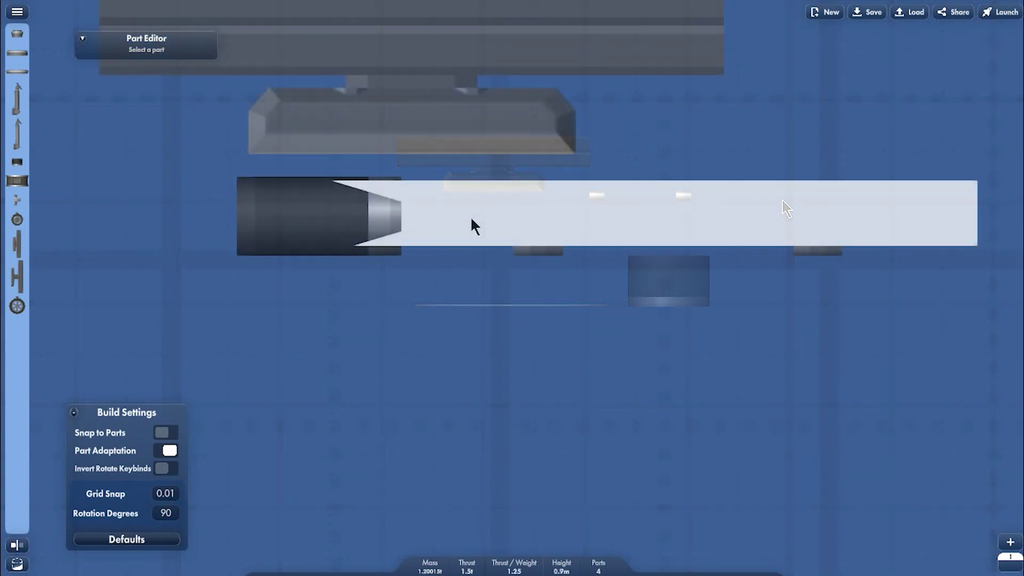
Step: Move the flat white fuel tank over the ion engine and rotate it upright to 270 degrees
{"action": "left_click_drag", "start_coordinate": [470, 216], "coordinate": [86, 223]}
{"action": "left_click", "coordinate": [457, 222]}
{"action": "key", "text": "e"}
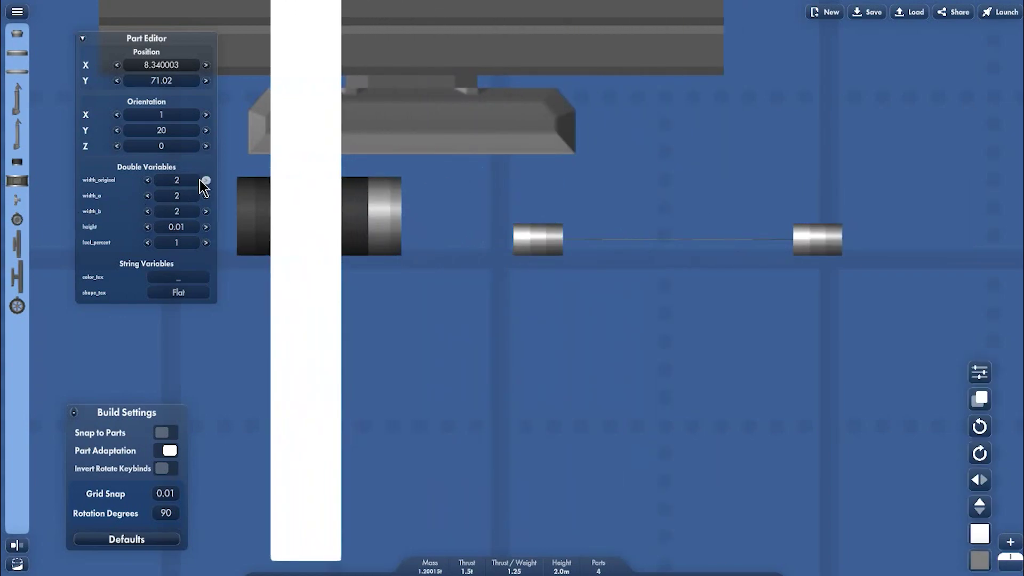
Step: Reduce the flat tank's width_original to 0.5 and reposition the tank across the ion engine
{"action": "left_click", "coordinate": [148, 179]}
{"action": "left_click", "coordinate": [147, 180]}
{"action": "left_click", "coordinate": [147, 180]}
{"action": "left_click", "coordinate": [147, 180]}
{"action": "left_click", "coordinate": [148, 179]}
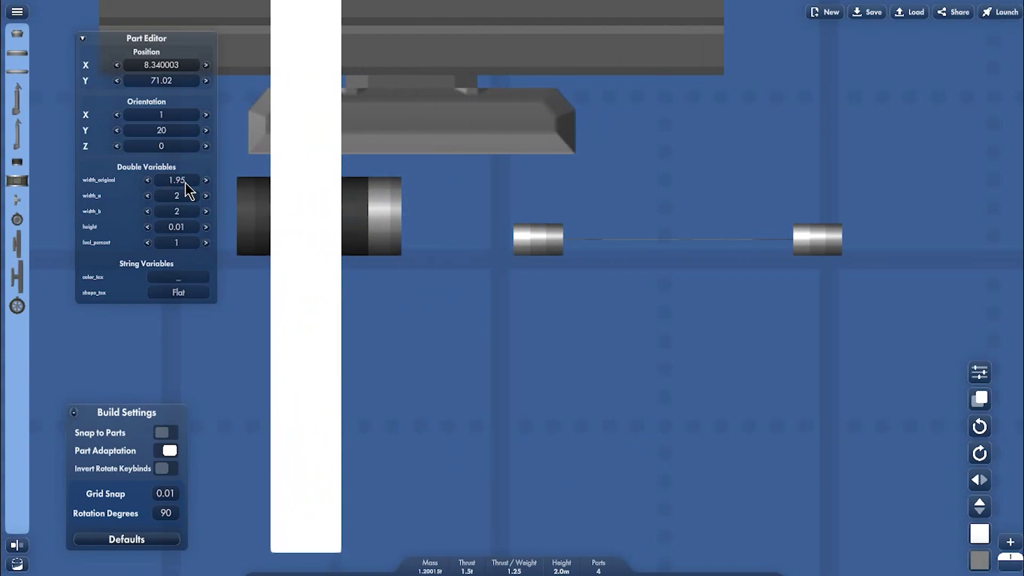
{"action": "left_click", "coordinate": [185, 182]}
{"action": "type", "text": "1"}
{"action": "key", "text": "BackSpace"}
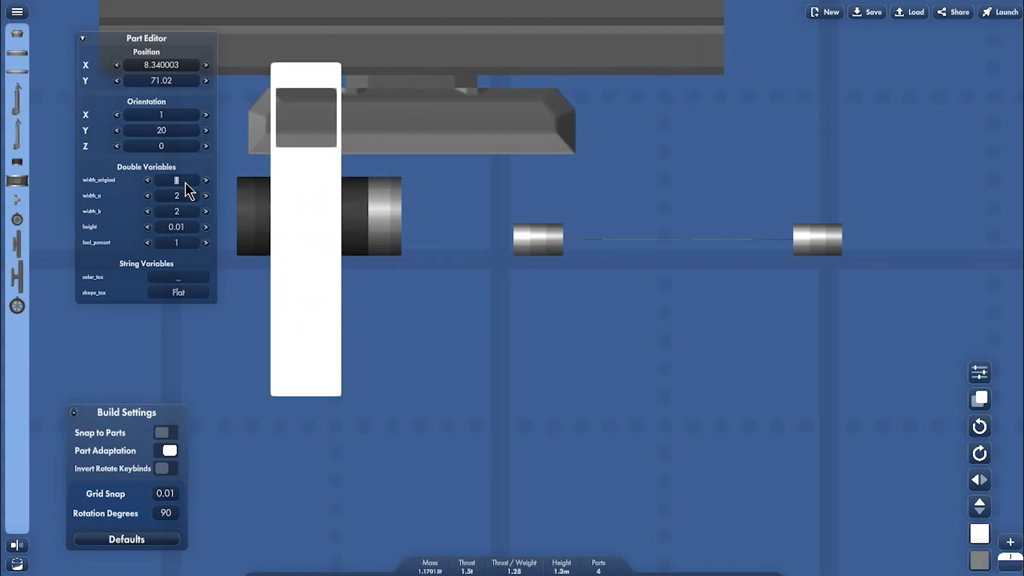
{"action": "type", "text": "0.5"}
{"action": "left_click_drag", "start_coordinate": [293, 291], "coordinate": [336, 274]}
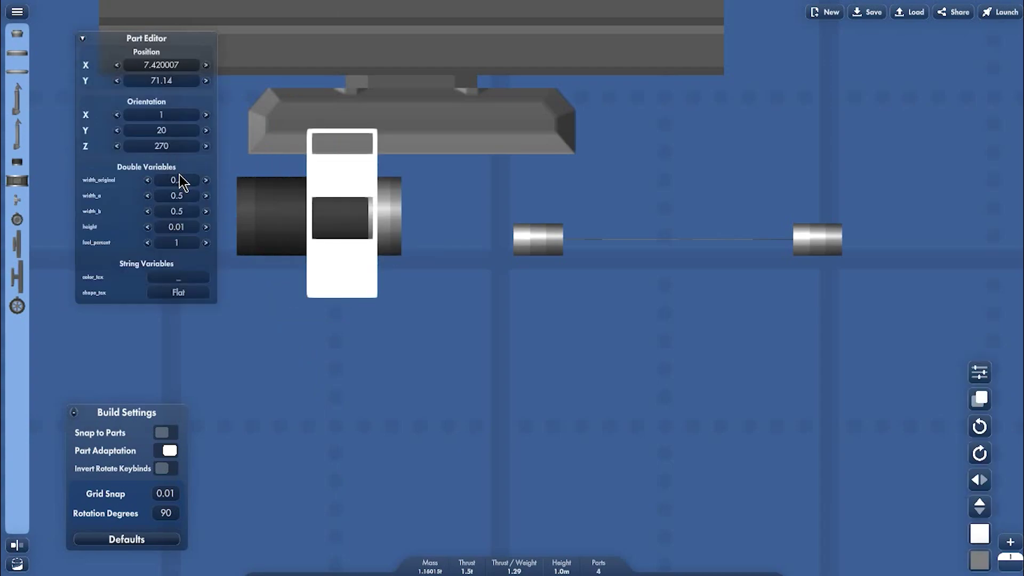
Step: Increase the flat tank's width_original through 0.7 and 0.8 to 0.9
{"action": "left_click", "coordinate": [176, 180]}
{"action": "type", "text": "0.7"}
{"action": "key", "text": "Return"}
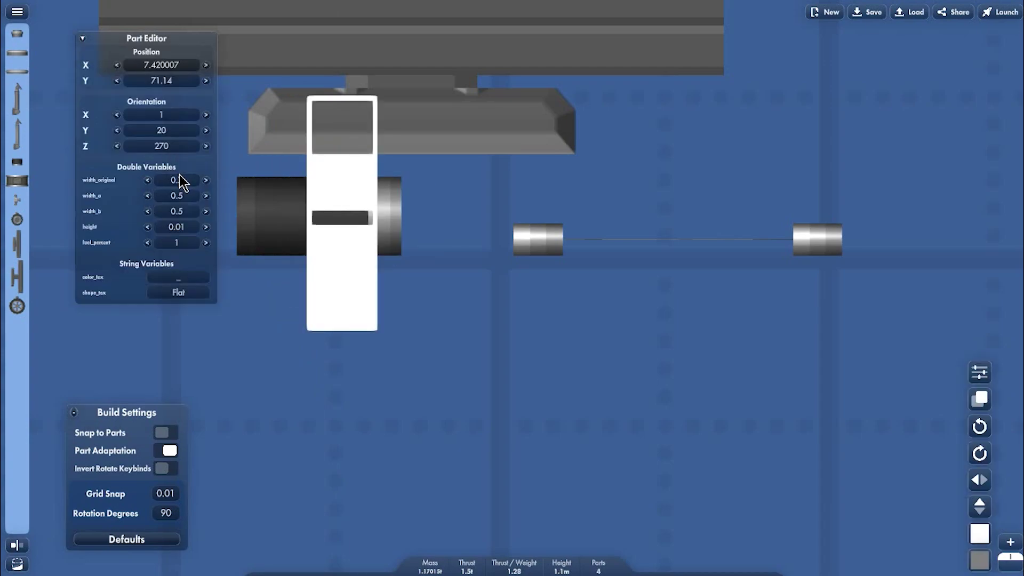
{"action": "left_click", "coordinate": [176, 181]}
{"action": "type", "text": "0.8"}
{"action": "key", "text": "Return"}
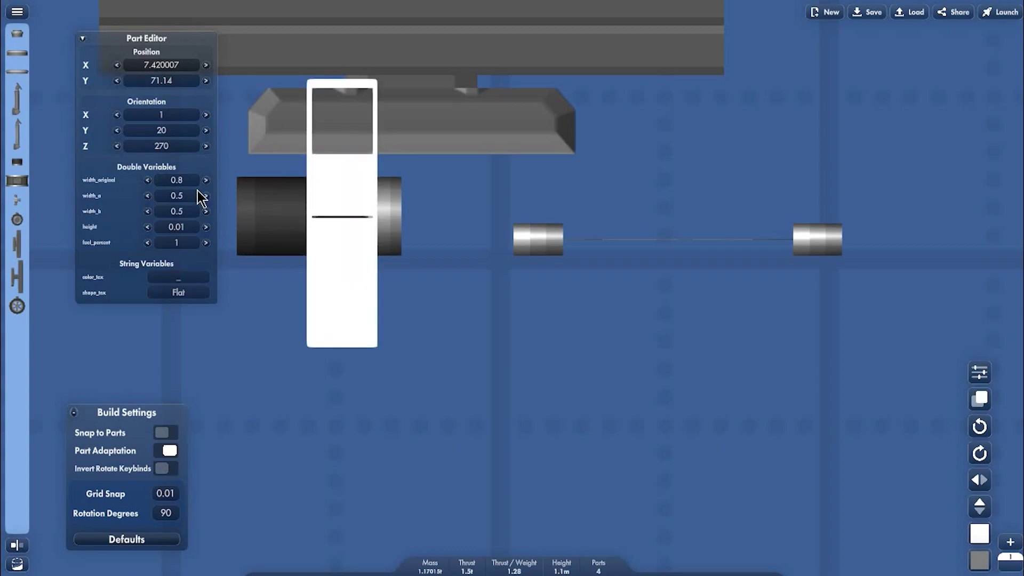
{"action": "left_click", "coordinate": [188, 178]}
{"action": "type", "text": "0.9"}
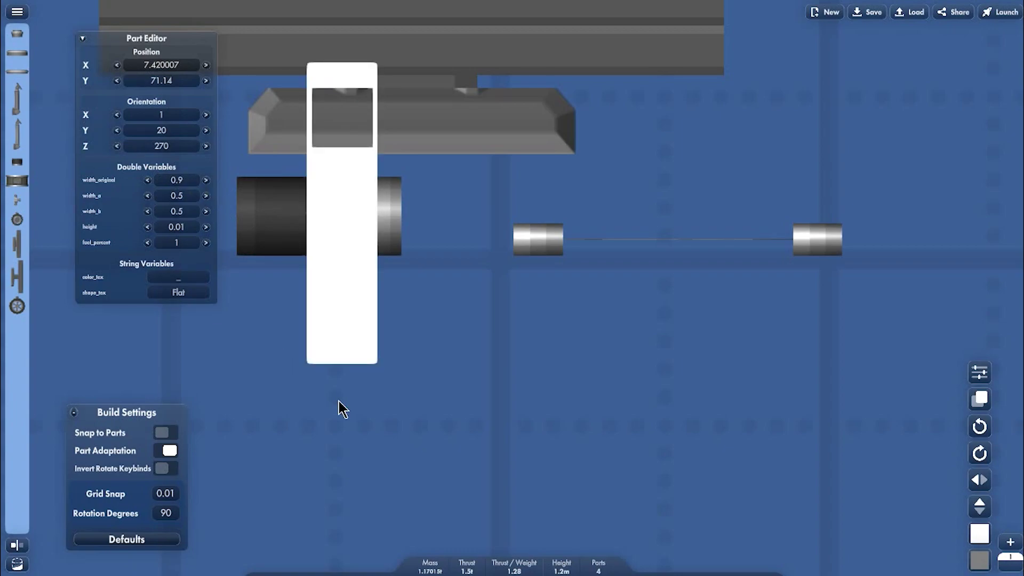
{"action": "left_click", "coordinate": [463, 486]}
Step: Reduce the flat tank's X orientation scale through 0.5 and 0.3 to 0.2
{"action": "left_click", "coordinate": [331, 280]}
{"action": "left_click", "coordinate": [168, 116]}
{"action": "type", "text": "0.5"}
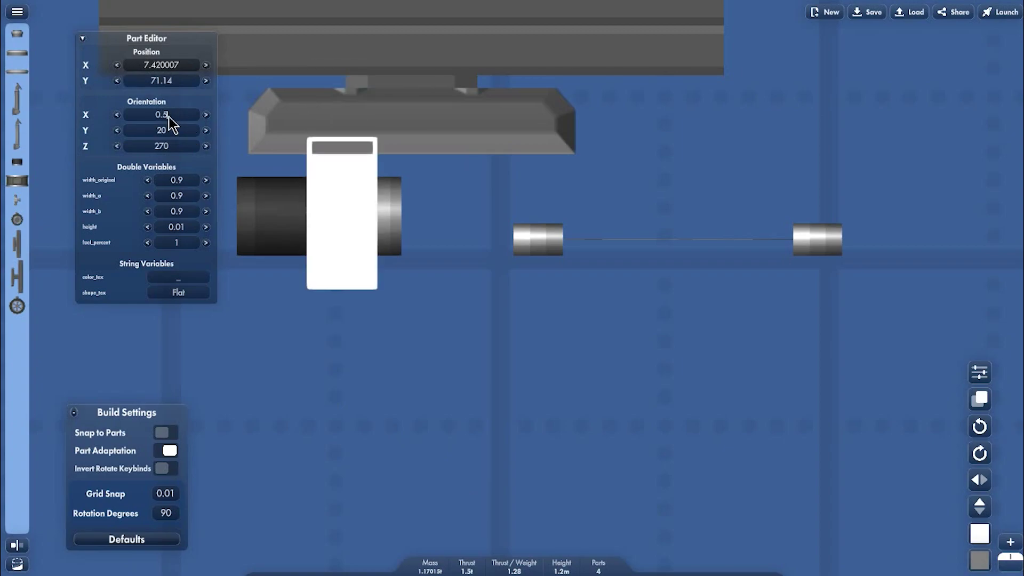
{"action": "left_click", "coordinate": [168, 117]}
{"action": "type", "text": "0.3"}
{"action": "left_click", "coordinate": [168, 117]}
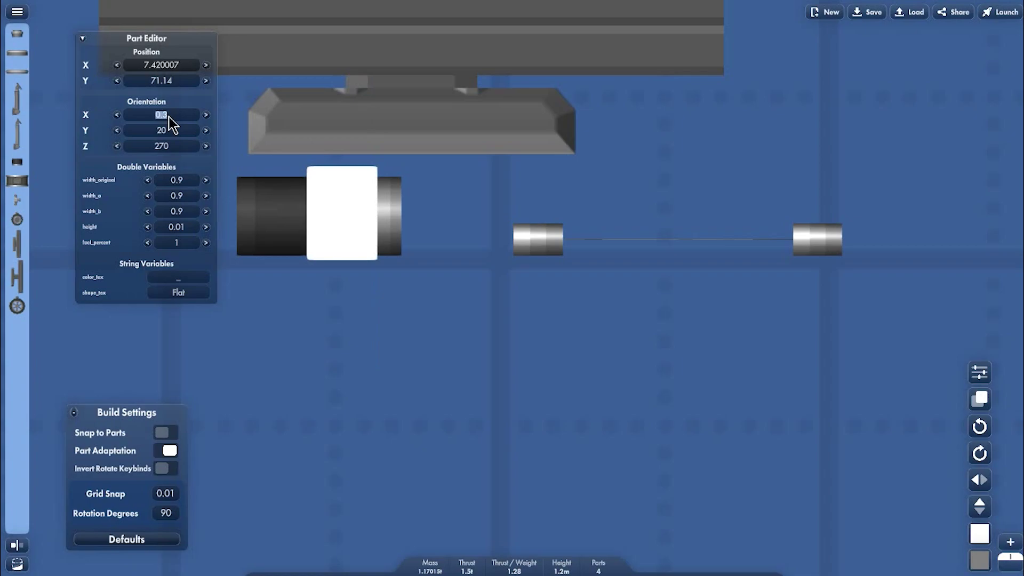
{"action": "type", "text": "0.2"}
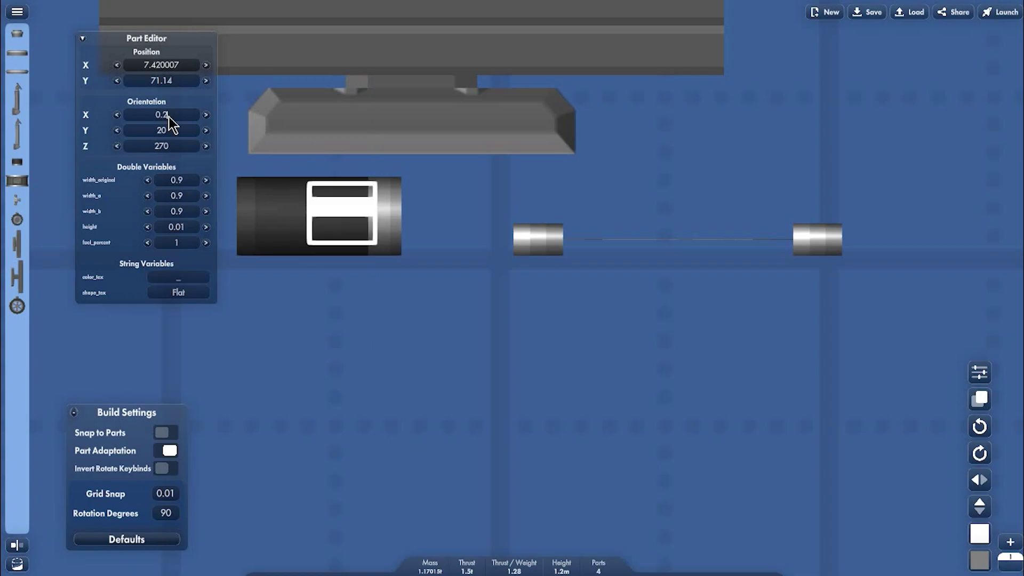
Step: Stretch the flat white tank through Y orientation scale 40 to 80 and place it below the ion engine
{"action": "left_click", "coordinate": [447, 356]}
{"action": "left_click_drag", "start_coordinate": [346, 223], "coordinate": [429, 218]}
{"action": "left_click", "coordinate": [427, 217]}
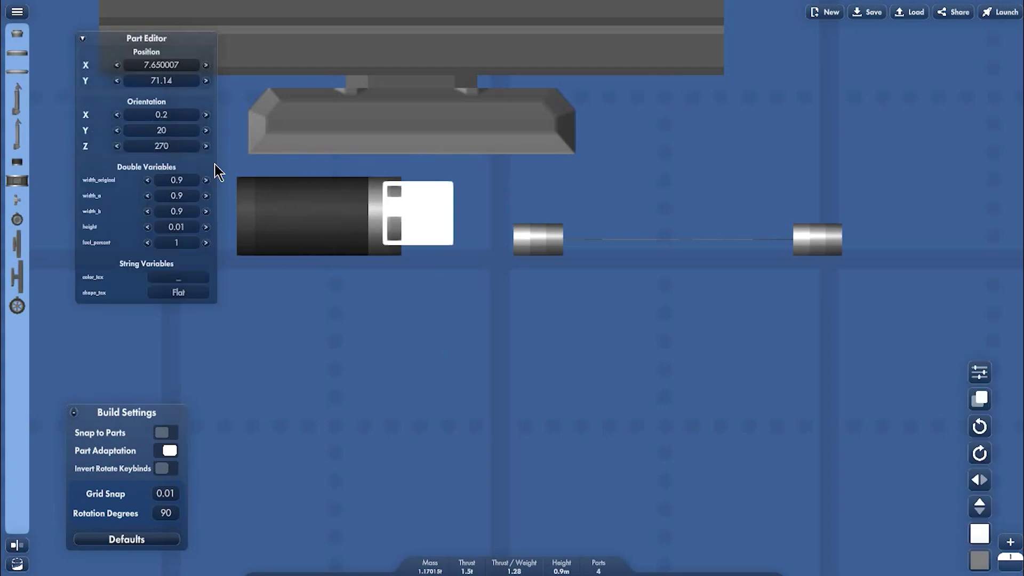
{"action": "left_click", "coordinate": [158, 131]}
{"action": "type", "text": "40"}
{"action": "key", "text": "Return"}
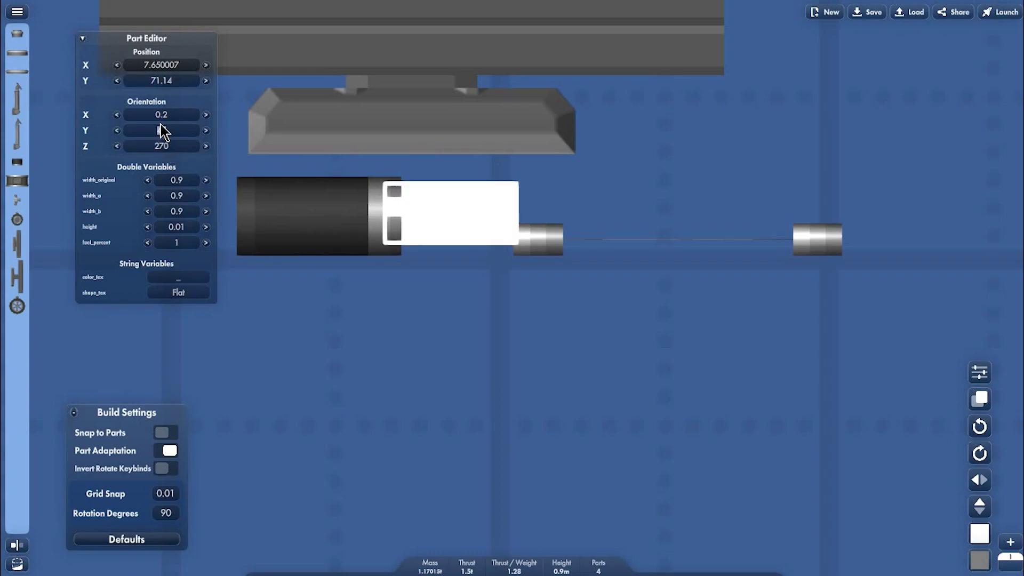
{"action": "type", "text": "80"}
{"action": "left_click", "coordinate": [560, 392]}
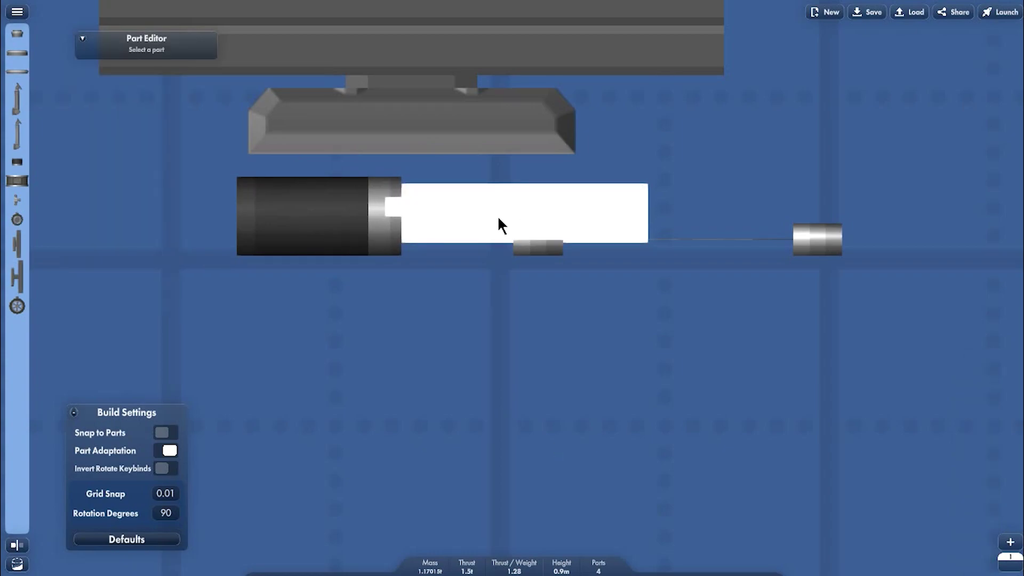
{"action": "left_click_drag", "start_coordinate": [499, 219], "coordinate": [511, 356]}
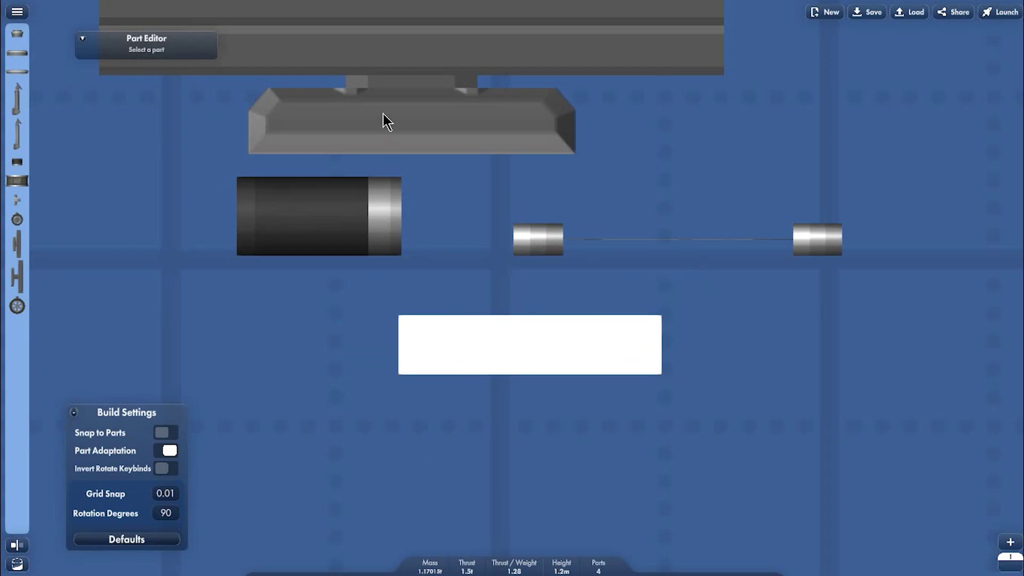
Step: Add a second, full-size ion engine to the left of the satellite parts
{"action": "scroll", "coordinate": [384, 118], "scroll_direction": "down", "scroll_amount": 3}
{"action": "left_click", "coordinate": [488, 81]}
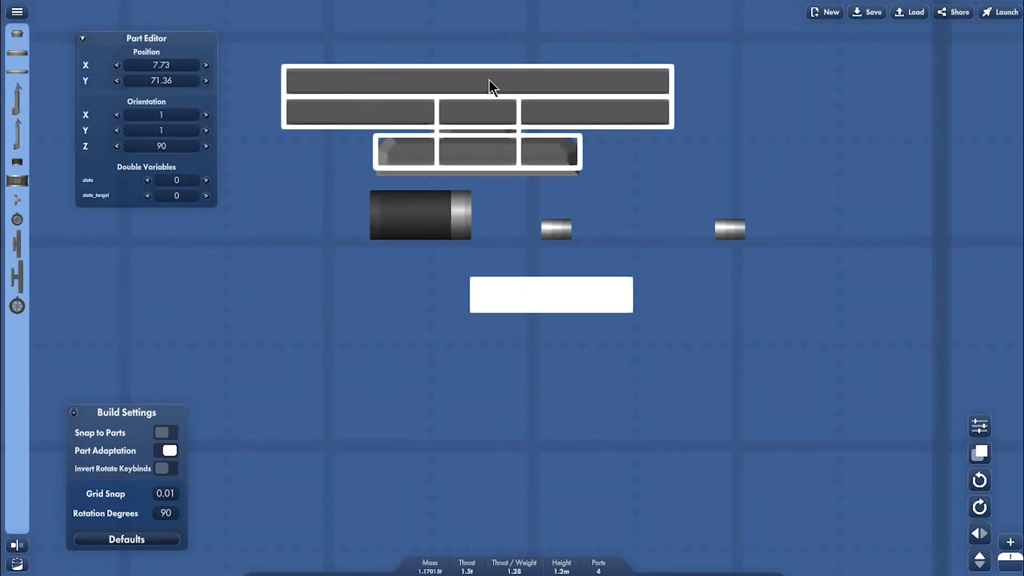
{"action": "left_click_drag", "start_coordinate": [283, 361], "coordinate": [443, 356]}
{"action": "scroll", "coordinate": [256, 278], "scroll_direction": "down", "scroll_amount": 2}
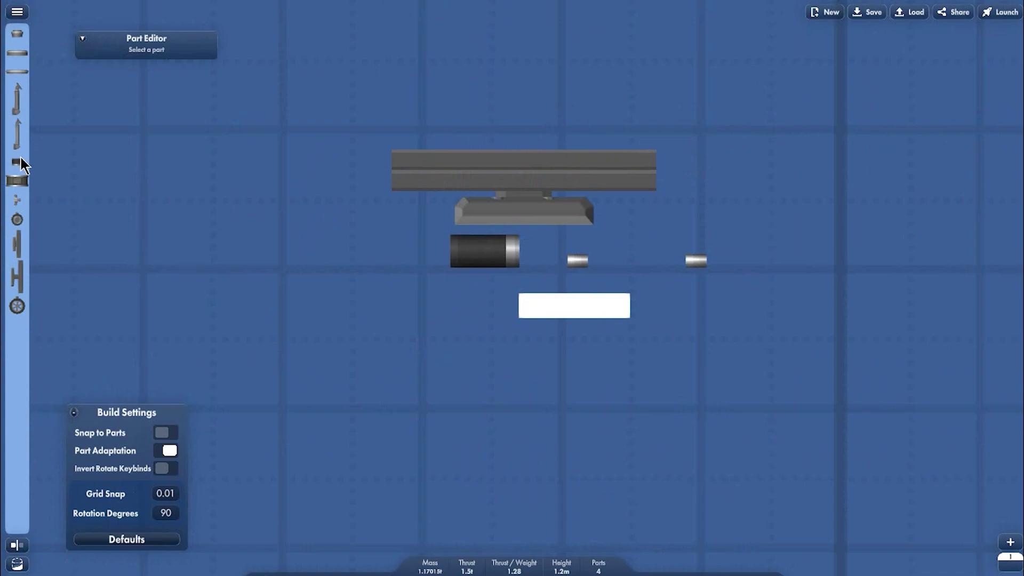
{"action": "left_click_drag", "start_coordinate": [21, 160], "coordinate": [294, 195]}
{"action": "scroll", "coordinate": [293, 197], "scroll_direction": "up", "scroll_amount": 4}
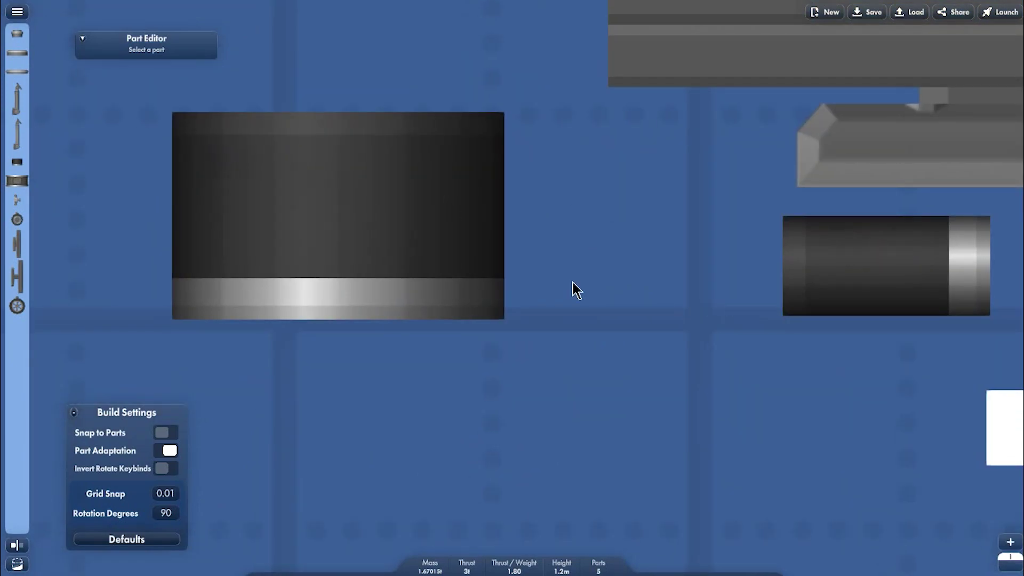
{"action": "scroll", "coordinate": [573, 288], "scroll_direction": "down", "scroll_amount": 3}
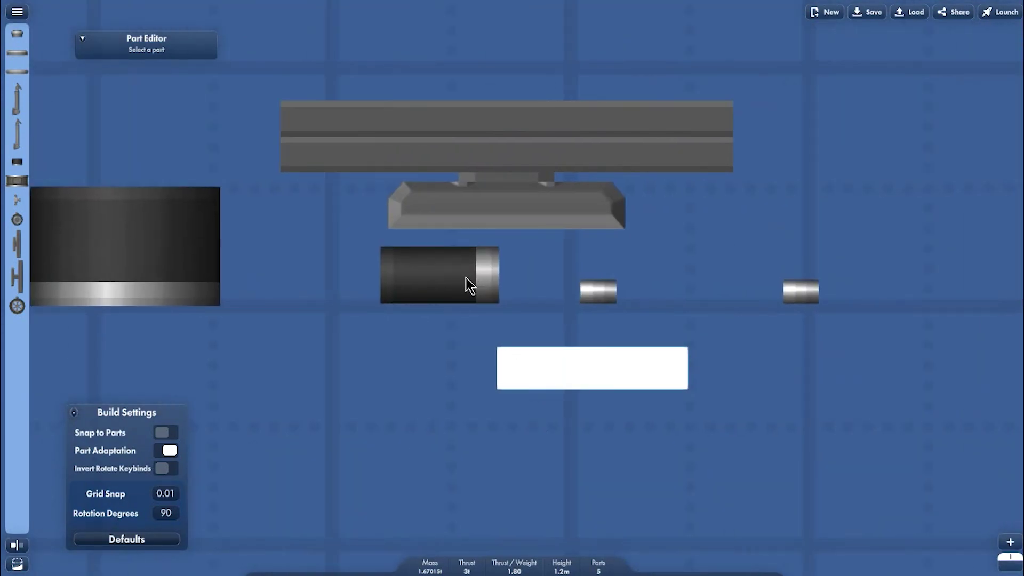
Step: Move the solar panel down over the small parts to X 8.1, Y 71.01 and reduce its Y orientation scale to 0.98
{"action": "left_click_drag", "start_coordinate": [443, 133], "coordinate": [554, 228]}
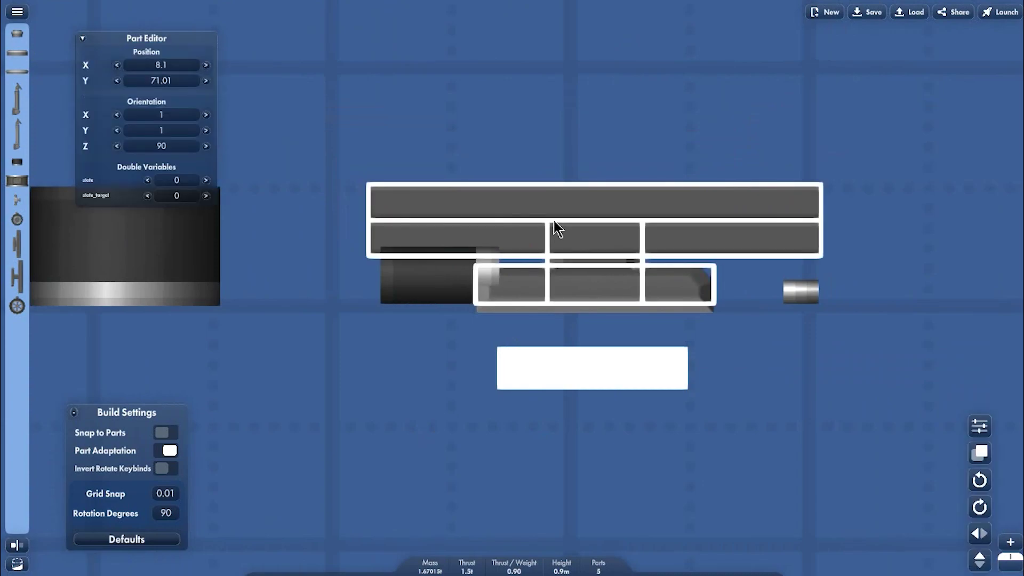
{"action": "left_click", "coordinate": [117, 130]}
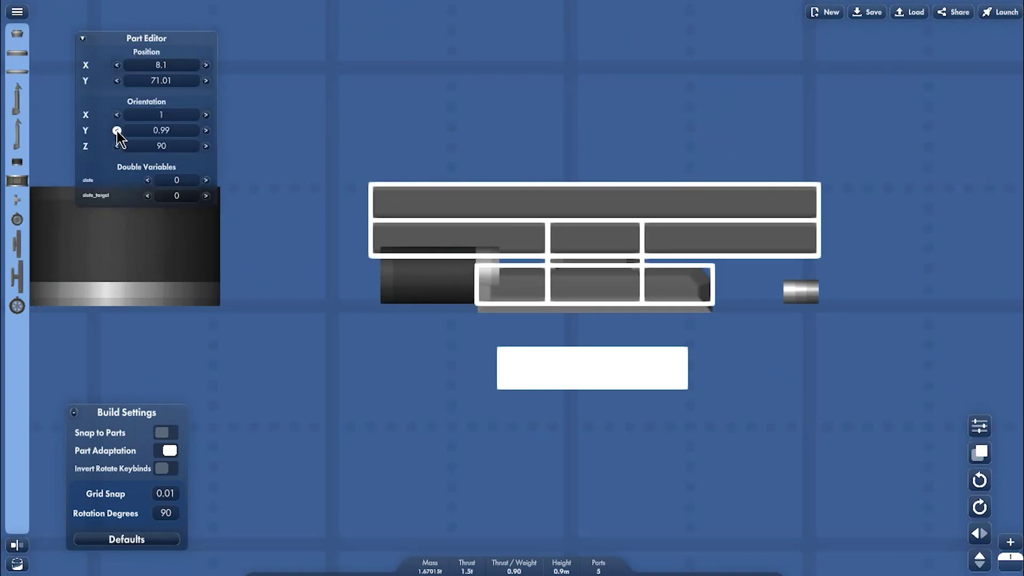
{"action": "left_click", "coordinate": [117, 130]}
Step: Reduce the solar panel's X orientation scale to 0.76 and shift the panel to X 7.93, Y 71.07
{"action": "left_click", "coordinate": [117, 114]}
{"action": "left_click", "coordinate": [118, 114]}
{"action": "left_click", "coordinate": [117, 115]}
{"action": "left_click", "coordinate": [117, 115]}
{"action": "left_click", "coordinate": [118, 114]}
{"action": "left_click", "coordinate": [117, 114]}
{"action": "left_click", "coordinate": [117, 114]}
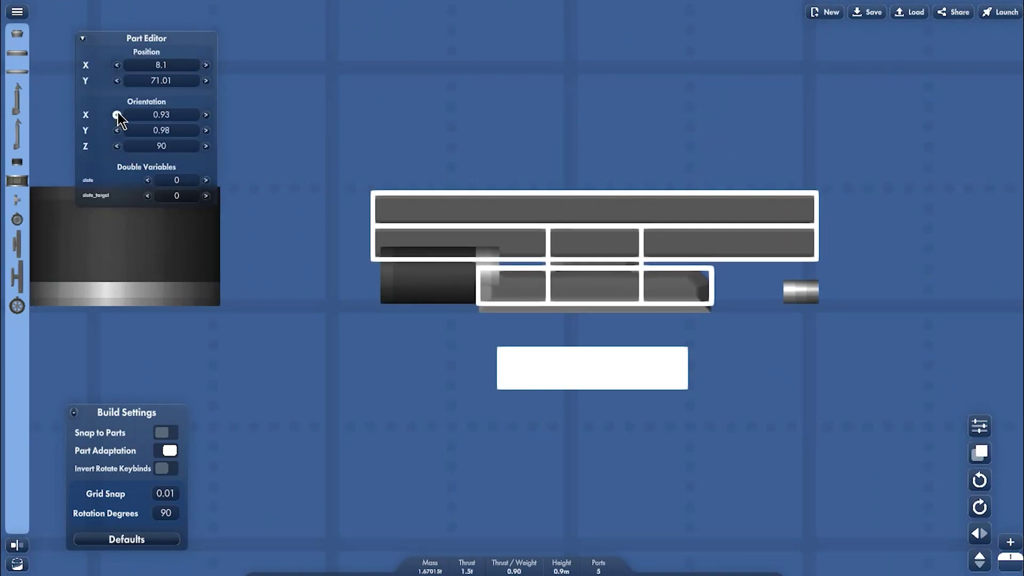
{"action": "left_click", "coordinate": [117, 114]}
{"action": "left_click", "coordinate": [117, 114]}
{"action": "left_click", "coordinate": [118, 114]}
{"action": "left_click", "coordinate": [118, 114]}
{"action": "left_click", "coordinate": [117, 114]}
{"action": "left_click", "coordinate": [117, 114]}
{"action": "left_click", "coordinate": [117, 114]}
{"action": "left_click", "coordinate": [117, 114]}
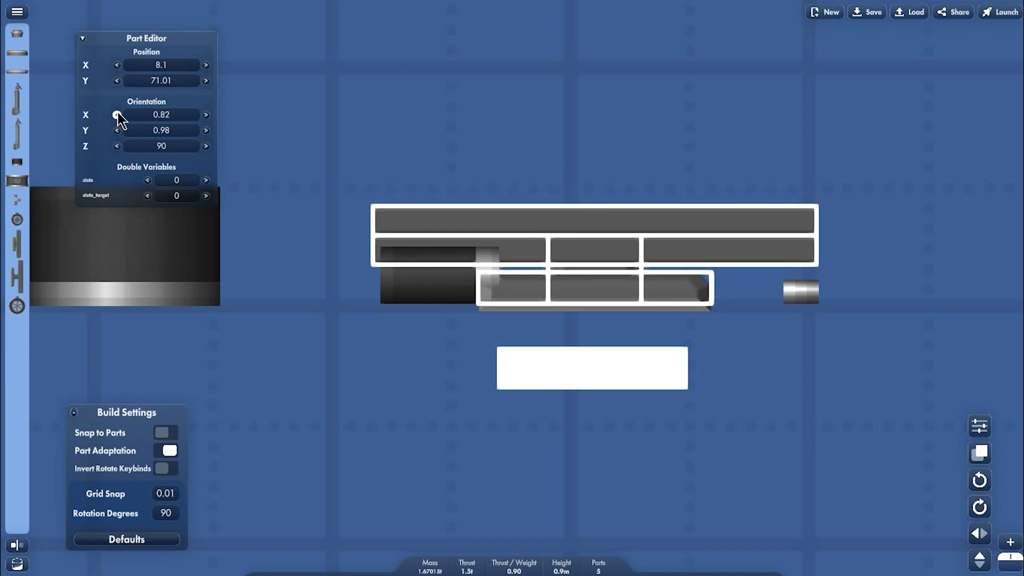
{"action": "left_click", "coordinate": [117, 114]}
{"action": "left_click", "coordinate": [117, 114]}
{"action": "left_click", "coordinate": [118, 115]}
{"action": "left_click", "coordinate": [117, 114]}
{"action": "left_click", "coordinate": [117, 114]}
{"action": "left_click", "coordinate": [117, 114]}
{"action": "left_click", "coordinate": [530, 166]}
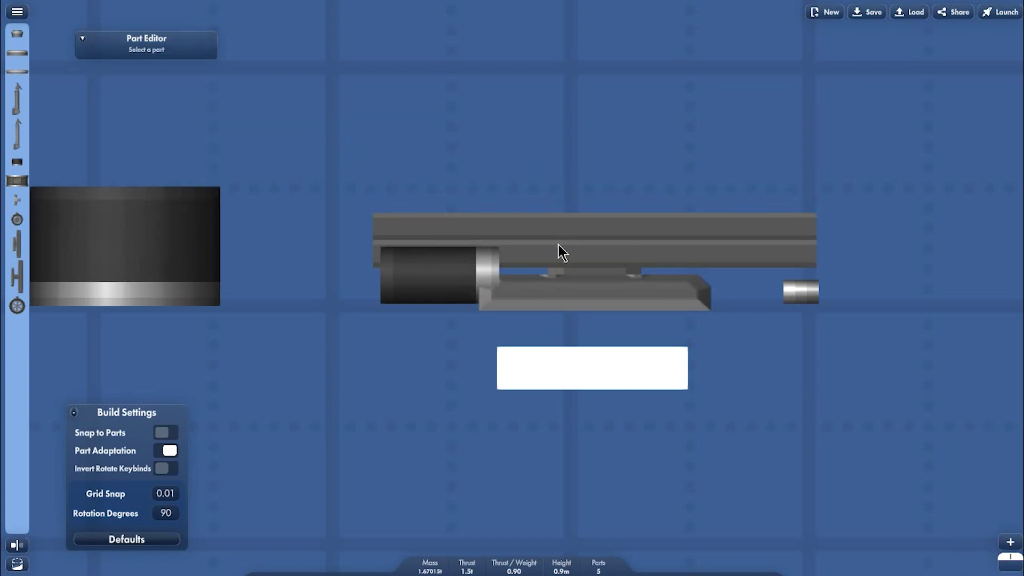
{"action": "left_click_drag", "start_coordinate": [558, 244], "coordinate": [536, 238]}
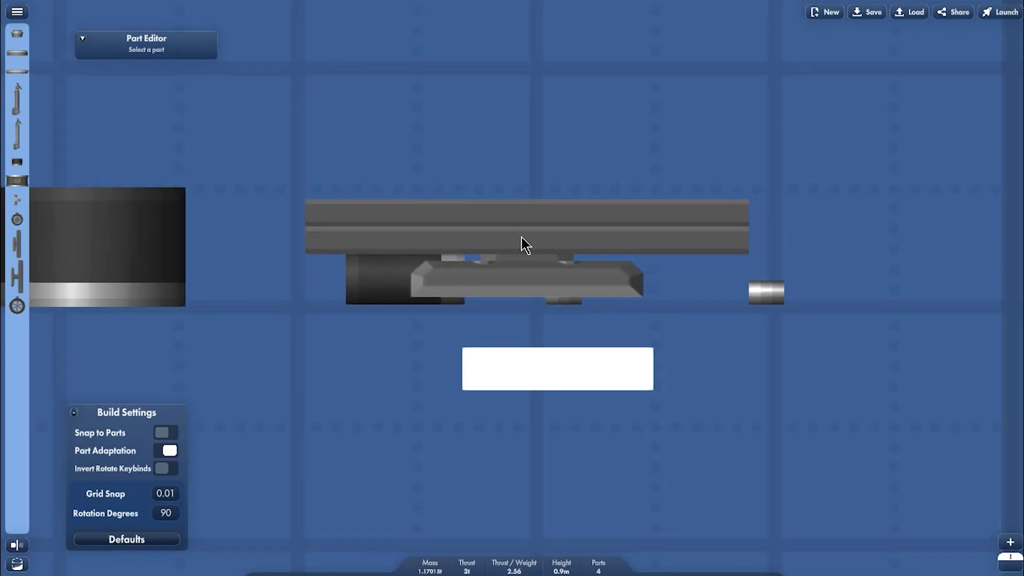
{"action": "left_click_drag", "start_coordinate": [521, 236], "coordinate": [514, 238]}
Step: Add a separator from the basic parts to the right of the satellite parts
{"action": "scroll", "coordinate": [334, 242], "scroll_direction": "down", "scroll_amount": 3}
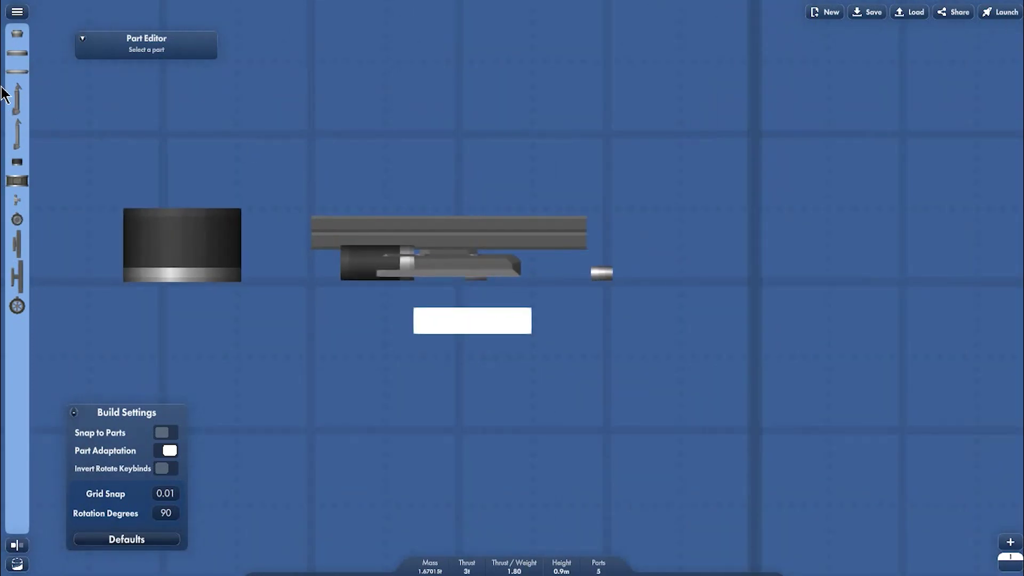
{"action": "left_click", "coordinate": [16, 32]}
{"action": "left_click", "coordinate": [53, 11]}
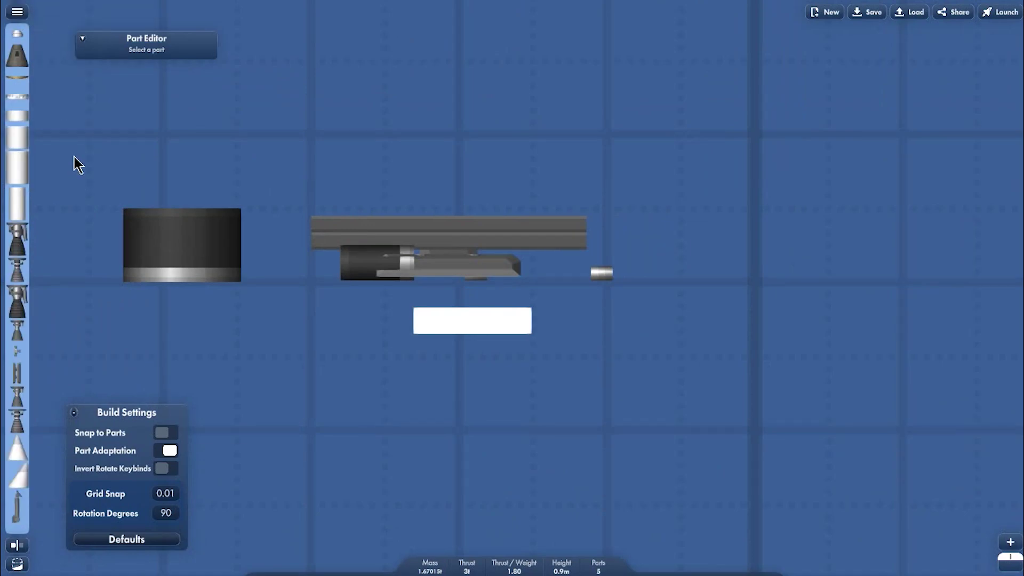
{"action": "left_click_drag", "start_coordinate": [16, 89], "coordinate": [760, 285]}
{"action": "scroll", "coordinate": [727, 283], "scroll_direction": "down", "scroll_amount": 3}
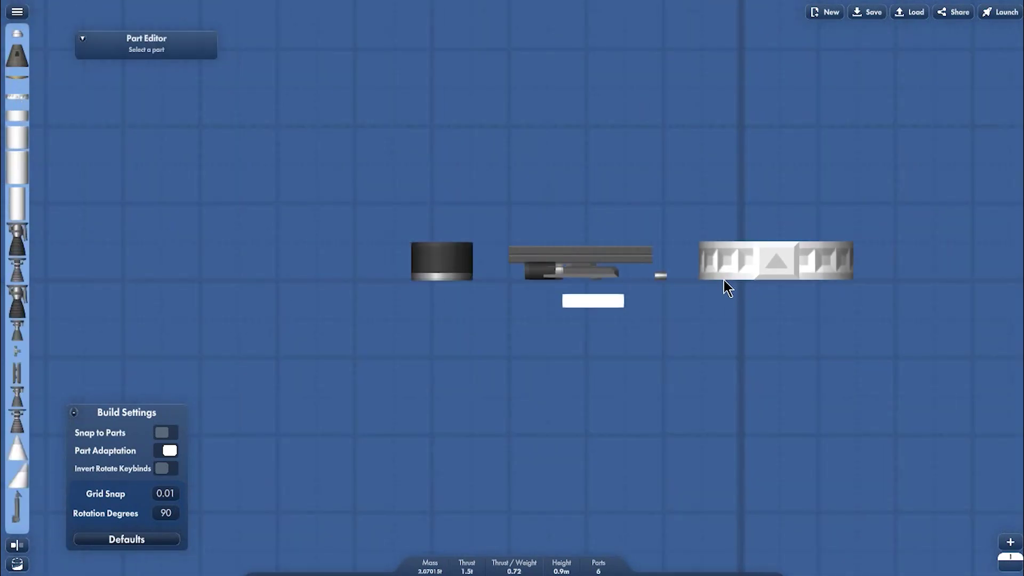
{"action": "scroll", "coordinate": [717, 283], "scroll_direction": "up", "scroll_amount": 2}
{"action": "scroll", "coordinate": [827, 304], "scroll_direction": "up", "scroll_amount": 4}
Step: Set the separator's width and width_b to 0.1 and move it nearer the satellite to X 9.51
{"action": "left_click", "coordinate": [823, 256]}
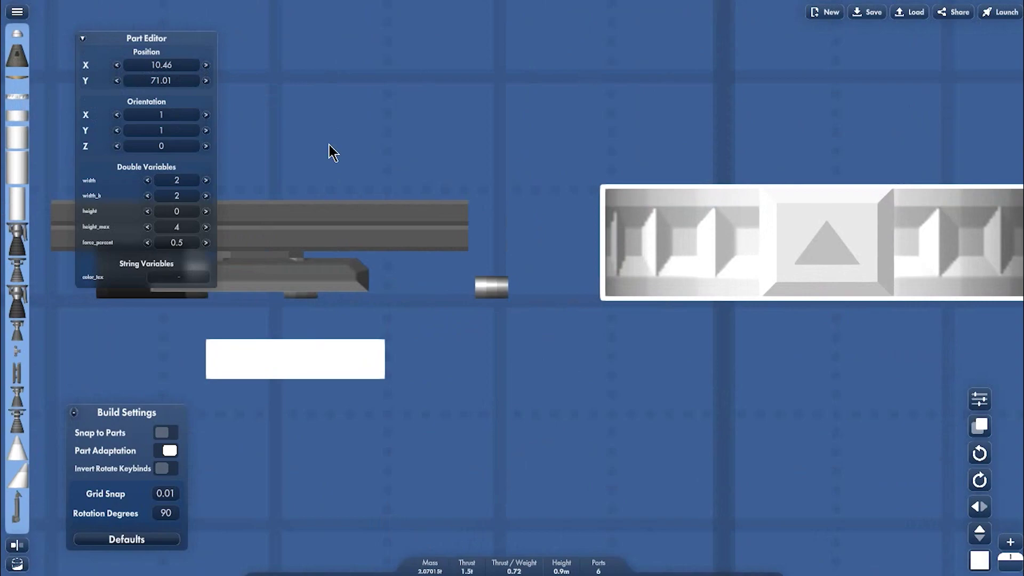
{"action": "type", "text": "0.1"}
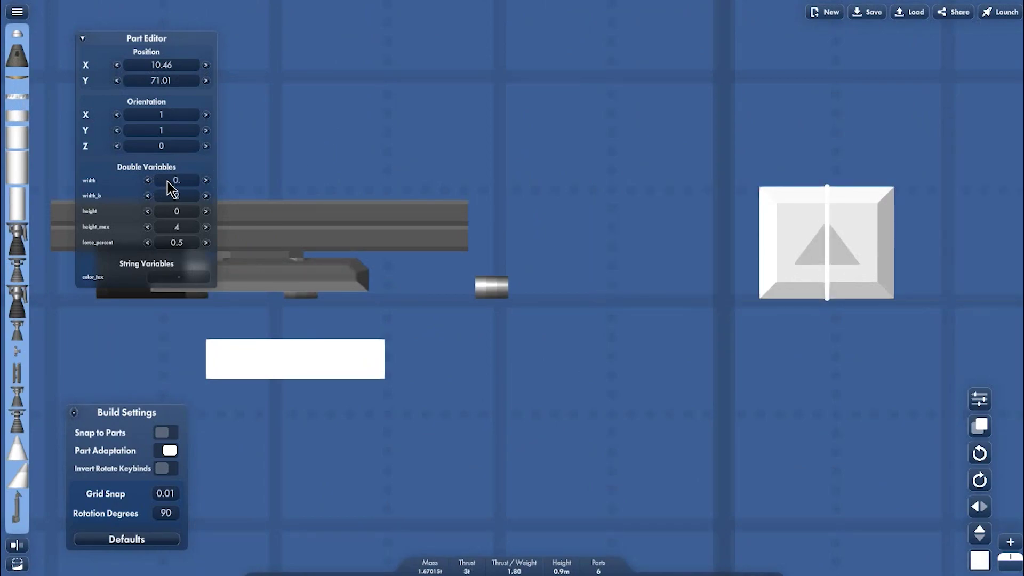
{"action": "left_click_drag", "start_coordinate": [827, 245], "coordinate": [617, 247]}
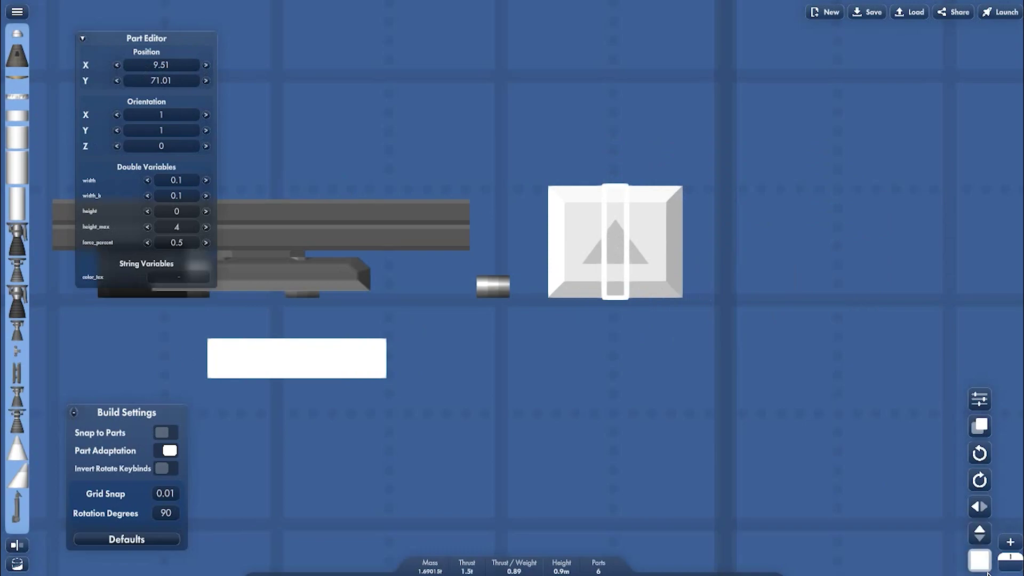
Step: Apply the plain black texture to the separator and place it against the solar panel's right end at X 8.92
{"action": "left_click", "coordinate": [979, 560]}
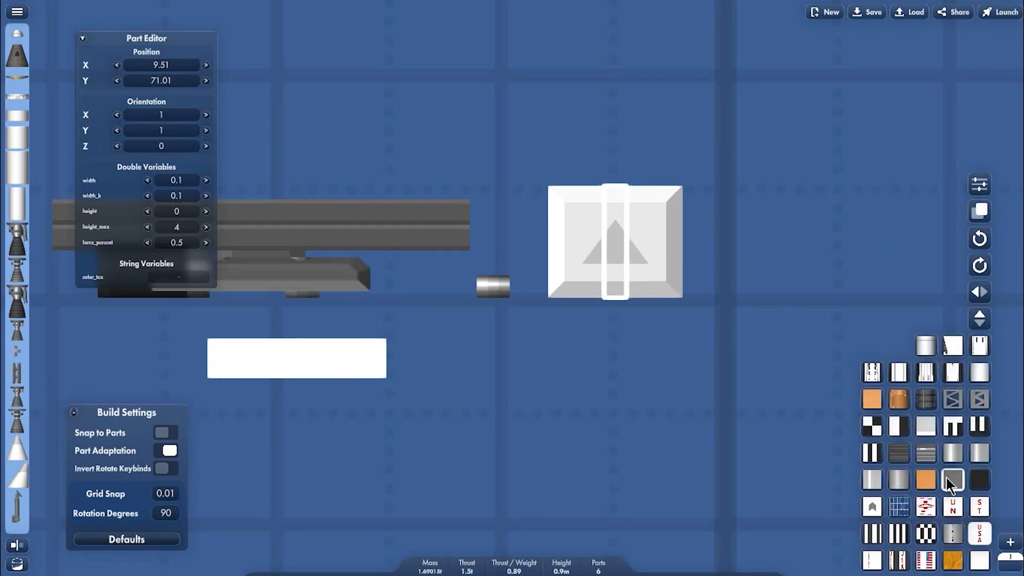
{"action": "left_click", "coordinate": [979, 480]}
{"action": "left_click", "coordinate": [563, 200]}
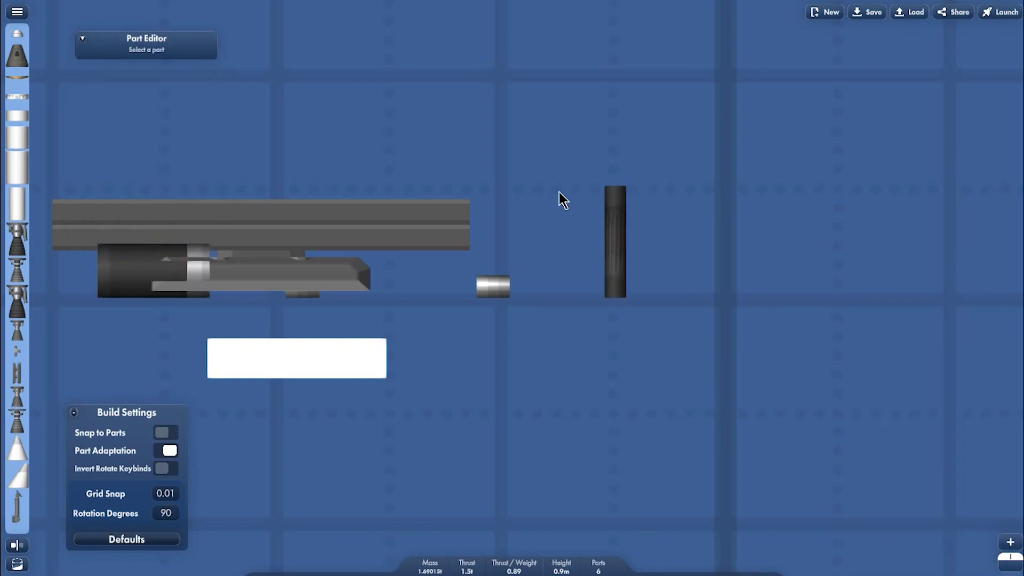
{"action": "left_click_drag", "start_coordinate": [618, 250], "coordinate": [485, 250]}
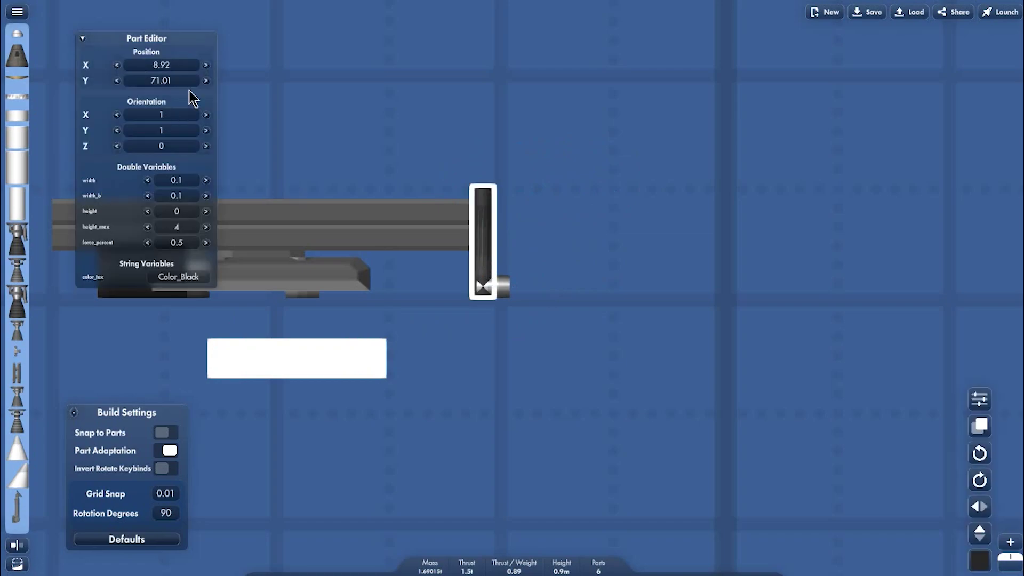
Step: Widen the separator by raising its X orientation scale to 2
{"action": "left_click", "coordinate": [206, 114]}
{"action": "left_click", "coordinate": [206, 114]}
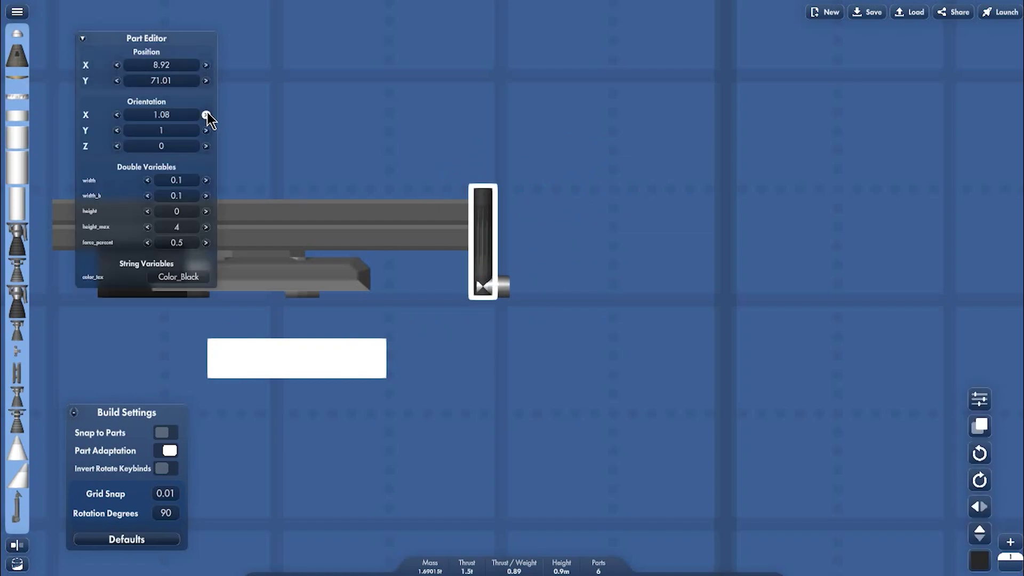
{"action": "left_click", "coordinate": [206, 114]}
{"action": "left_click", "coordinate": [206, 114]}
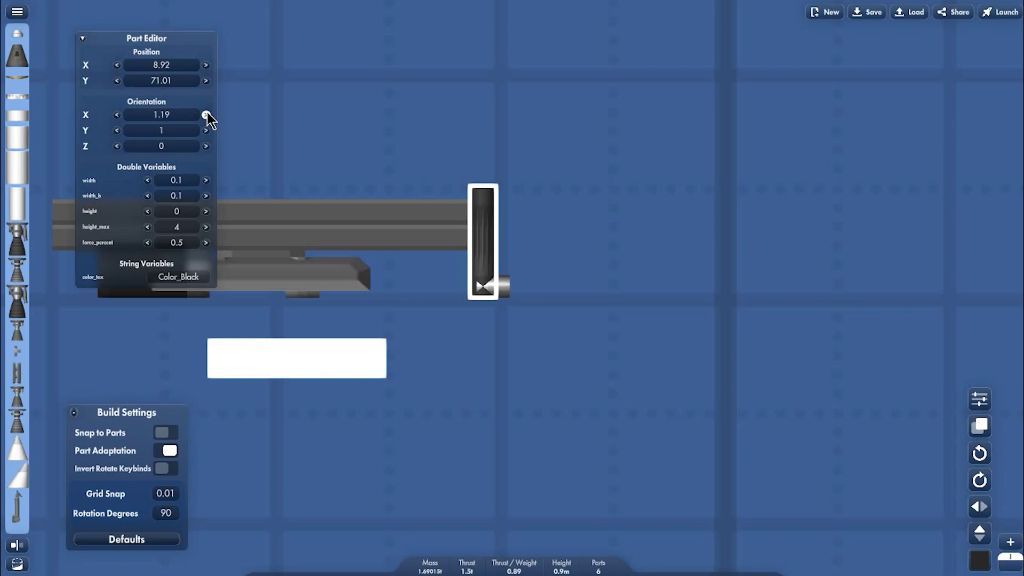
{"action": "left_click", "coordinate": [206, 114]}
{"action": "mouse_move", "coordinate": [484, 255]}
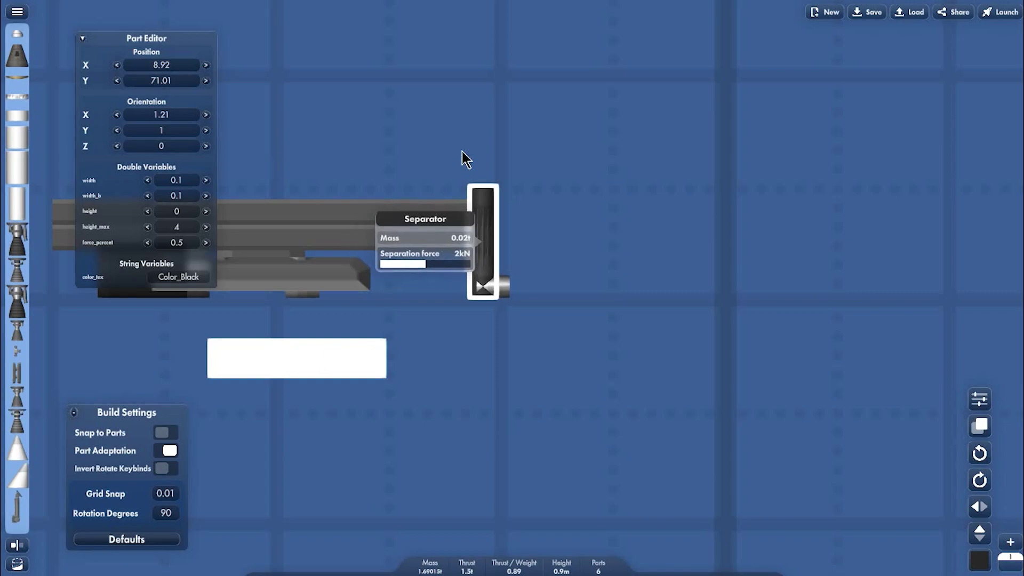
{"action": "left_click_drag", "start_coordinate": [464, 158], "coordinate": [623, 150]}
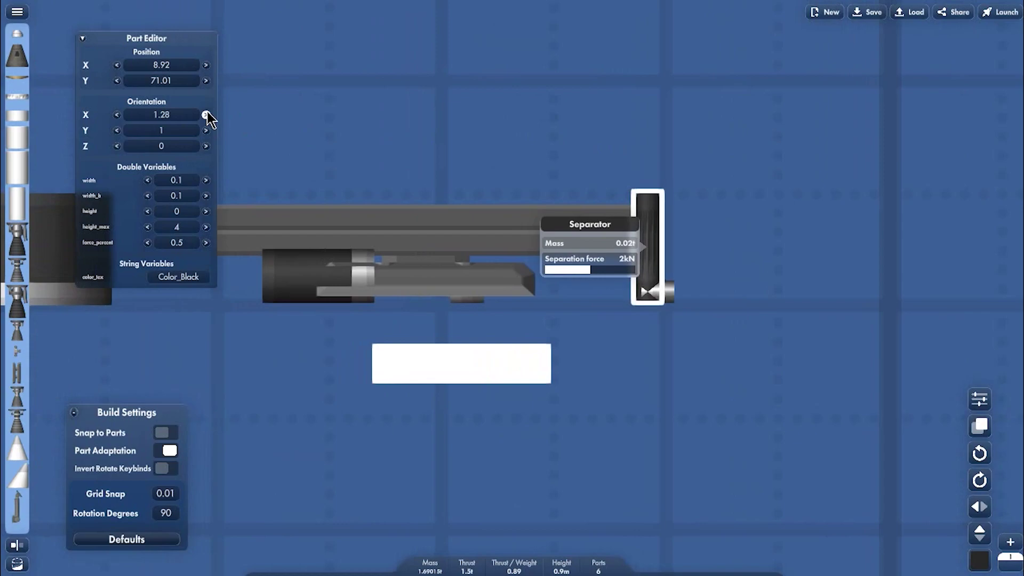
{"action": "left_click", "coordinate": [205, 115]}
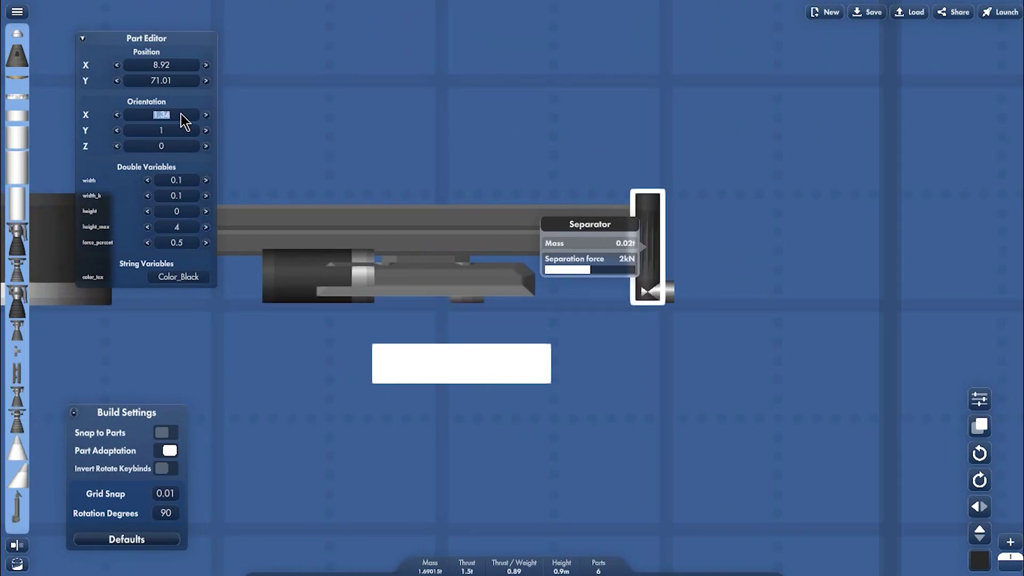
{"action": "type", "text": "2"}
{"action": "key", "text": "Return"}
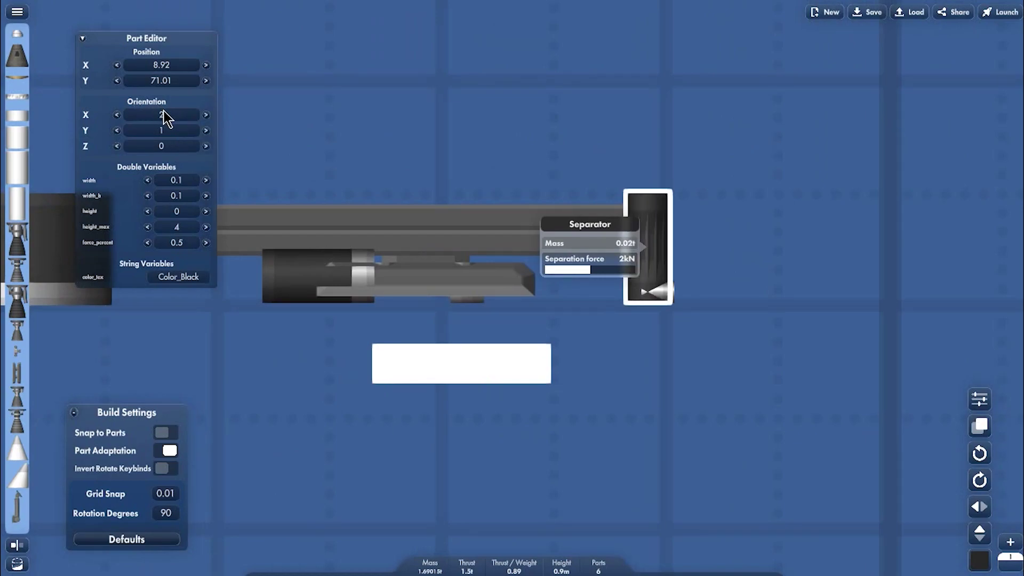
{"action": "left_click", "coordinate": [566, 110]}
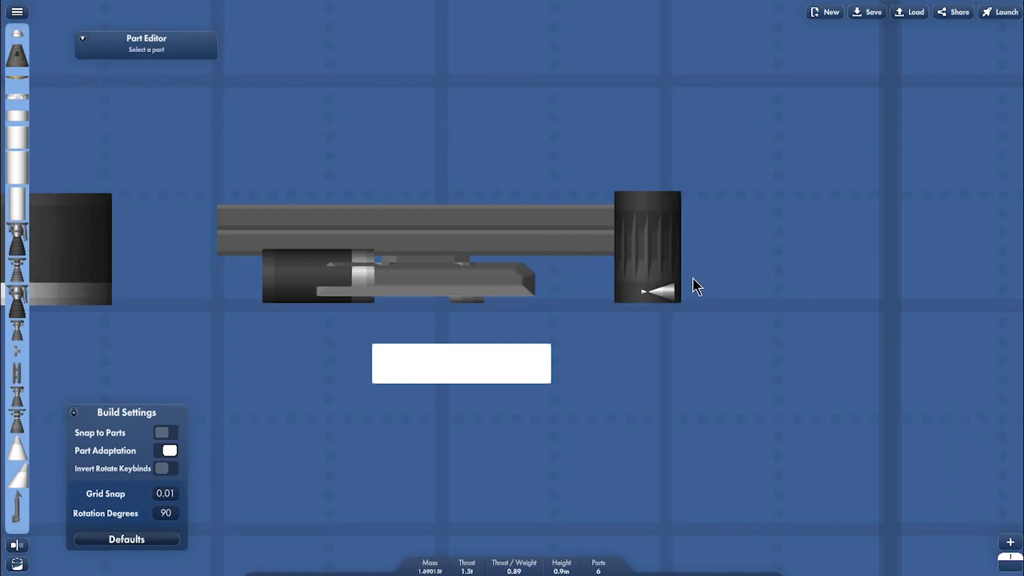
{"action": "left_click", "coordinate": [673, 242]}
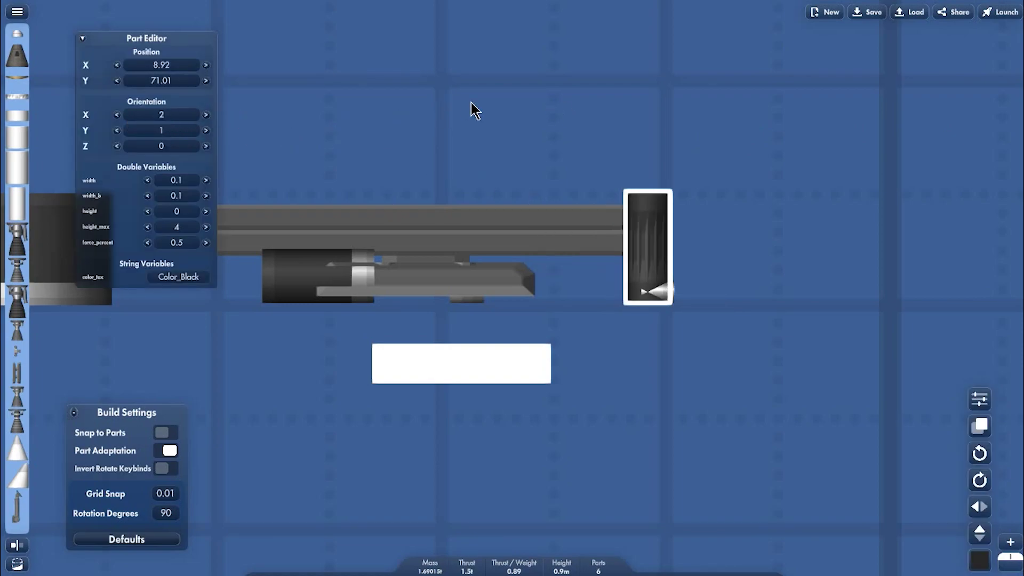
{"action": "left_click", "coordinate": [641, 130]}
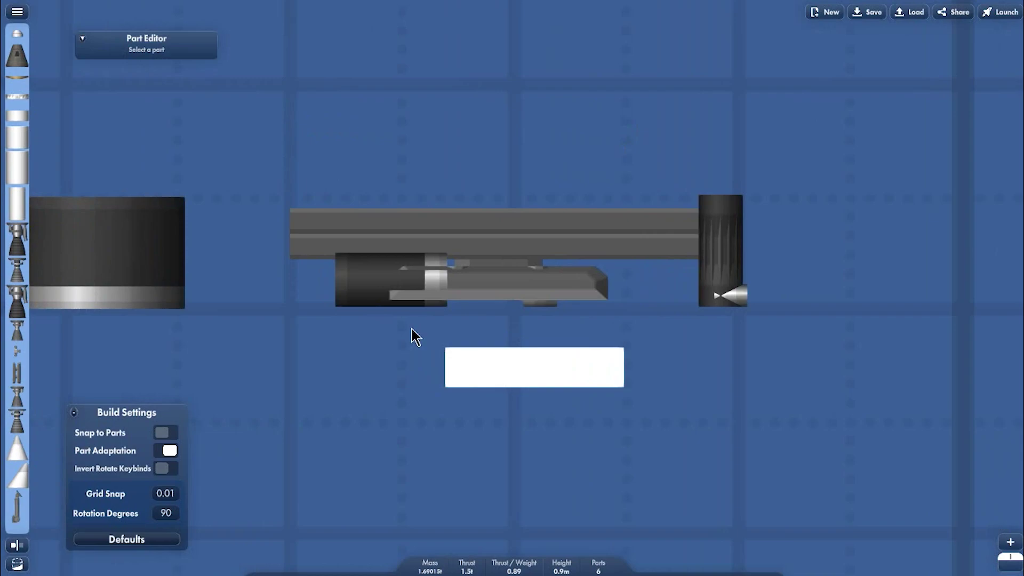
Step: Align the small ion engine with the solar panel's left end and shorten the panel by reducing its Y orientation scale below 0.98
{"action": "left_click_drag", "start_coordinate": [357, 290], "coordinate": [313, 290]}
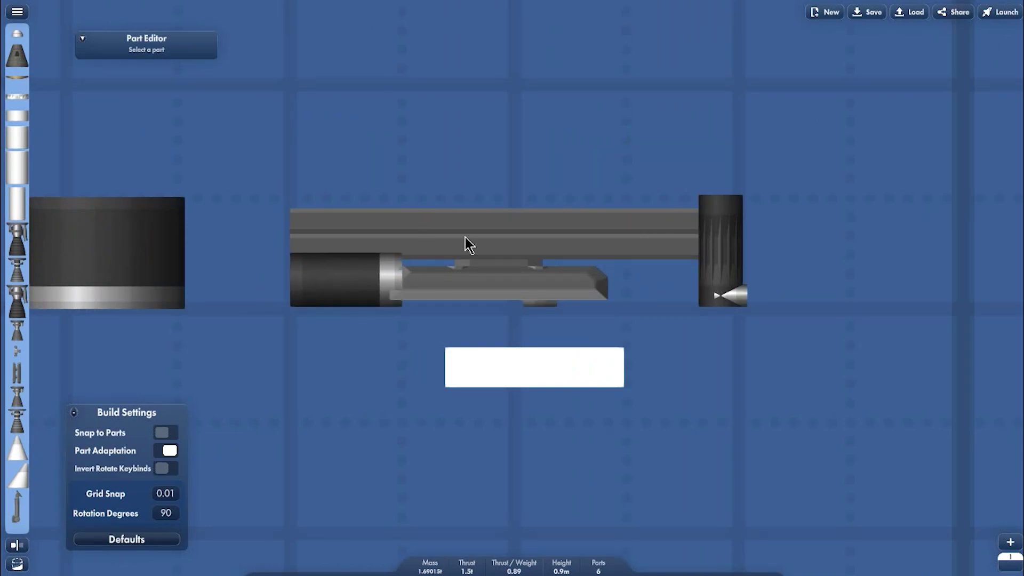
{"action": "left_click", "coordinate": [464, 230]}
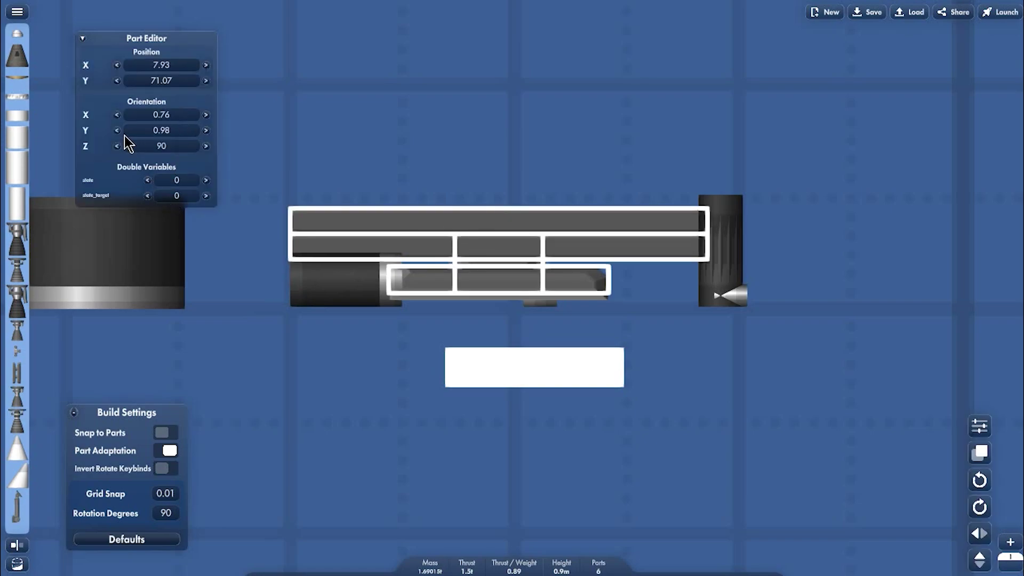
{"action": "left_click_drag", "start_coordinate": [117, 131], "coordinate": [117, 130]}
{"action": "left_click", "coordinate": [673, 96]}
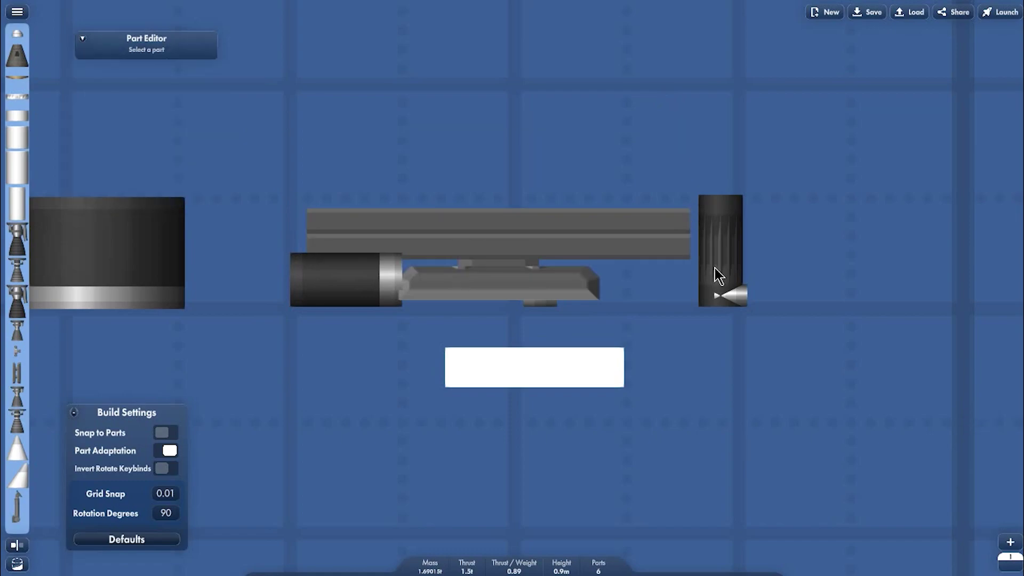
Step: Move the small metallic connector part away from the separator to the solar panel's right end
{"action": "scroll", "coordinate": [737, 298], "scroll_direction": "up", "scroll_amount": 2}
{"action": "left_click_drag", "start_coordinate": [737, 296], "coordinate": [580, 273]}
{"action": "left_click", "coordinate": [660, 367]}
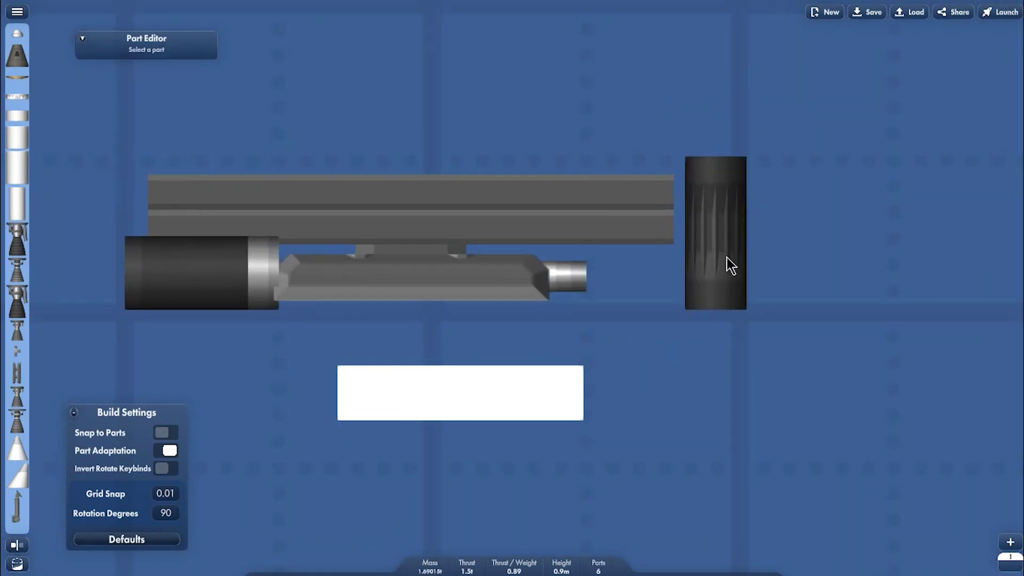
{"action": "left_click", "coordinate": [728, 261]}
{"action": "scroll", "coordinate": [767, 269], "scroll_direction": "up", "scroll_amount": 2}
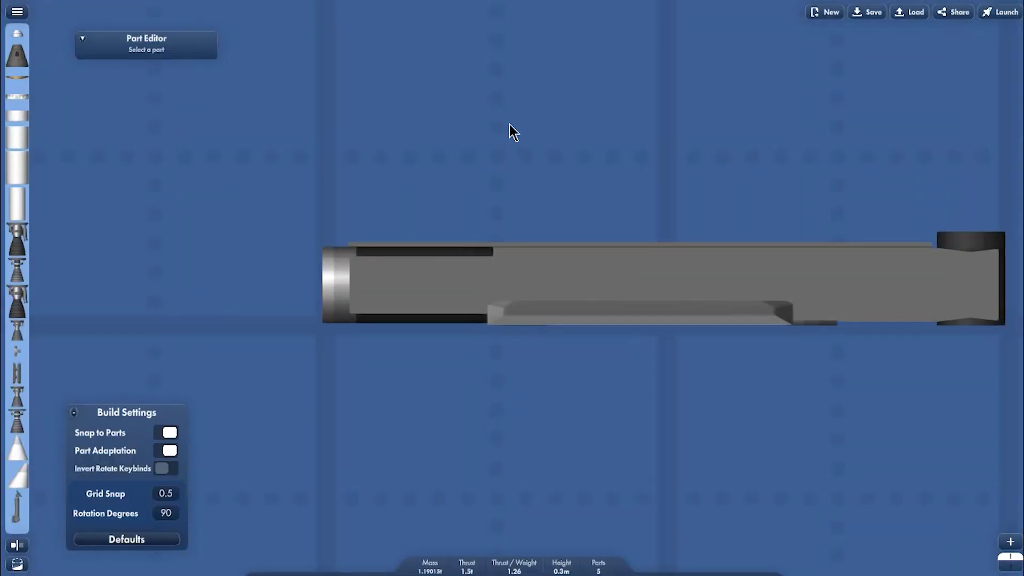
Step: Pull the solar panel to the right of the satellite and raise it to Y 71.03
{"action": "left_click_drag", "start_coordinate": [527, 277], "coordinate": [931, 271]}
{"action": "left_click_drag", "start_coordinate": [907, 417], "coordinate": [469, 414]}
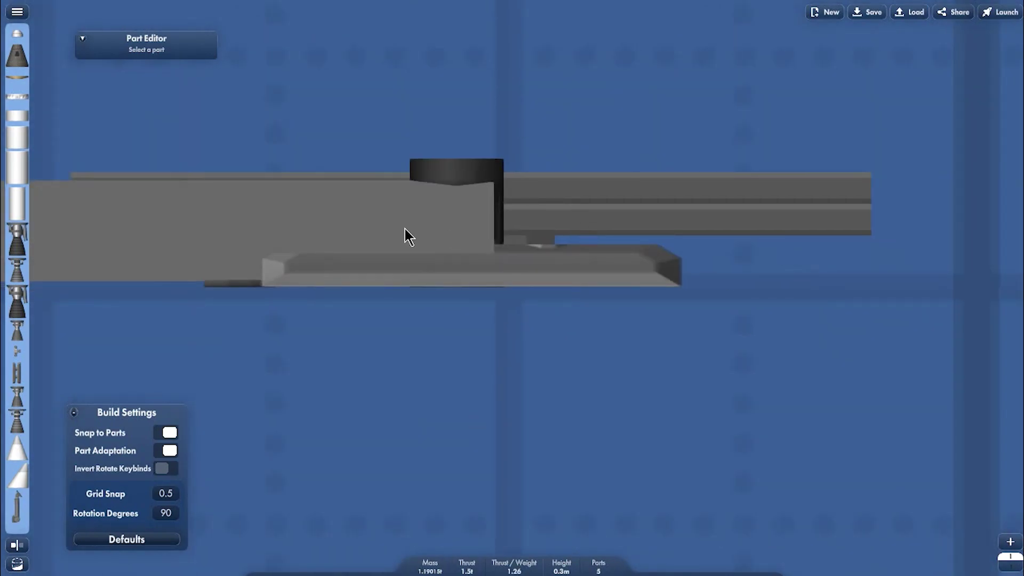
{"action": "left_click", "coordinate": [539, 174]}
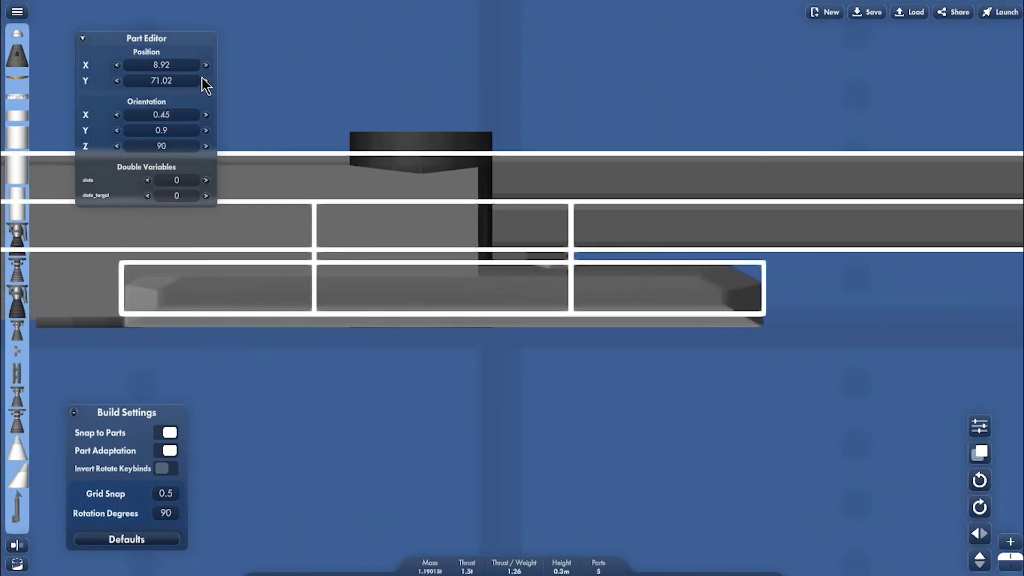
{"action": "left_click", "coordinate": [206, 80]}
{"action": "left_click", "coordinate": [499, 82]}
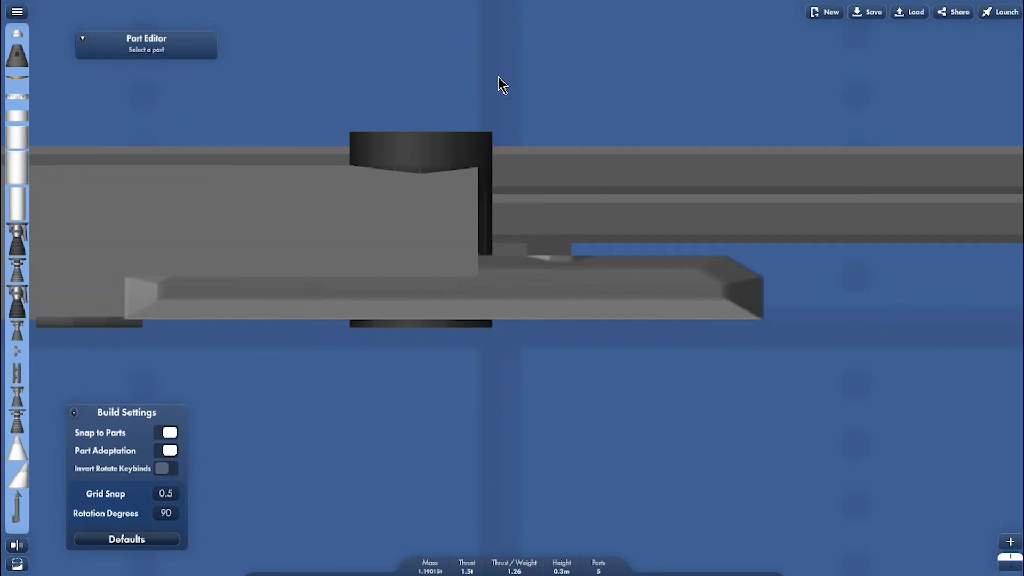
Step: Move the solar panel and flat gray fuel tank further right, and raise the tank to about Y 71.14
{"action": "scroll", "coordinate": [516, 104], "scroll_direction": "down", "scroll_amount": 3}
{"action": "left_click_drag", "start_coordinate": [535, 243], "coordinate": [583, 309]}
{"action": "scroll", "coordinate": [577, 298], "scroll_direction": "up", "scroll_amount": 1}
{"action": "left_click_drag", "start_coordinate": [577, 208], "coordinate": [854, 225]}
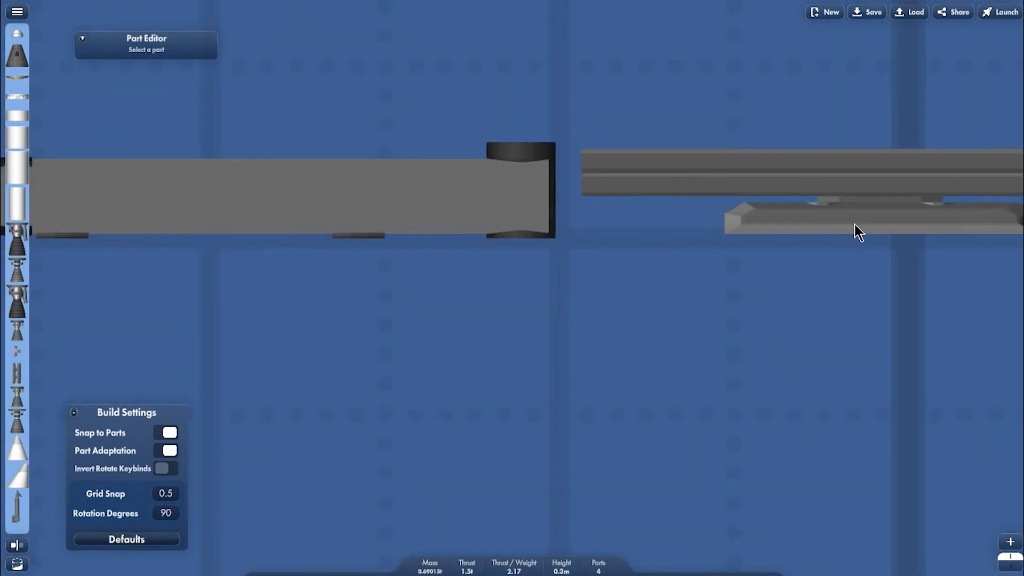
{"action": "left_click_drag", "start_coordinate": [312, 188], "coordinate": [659, 206]}
{"action": "scroll", "coordinate": [491, 192], "scroll_direction": "up", "scroll_amount": 2}
{"action": "left_click", "coordinate": [452, 178]}
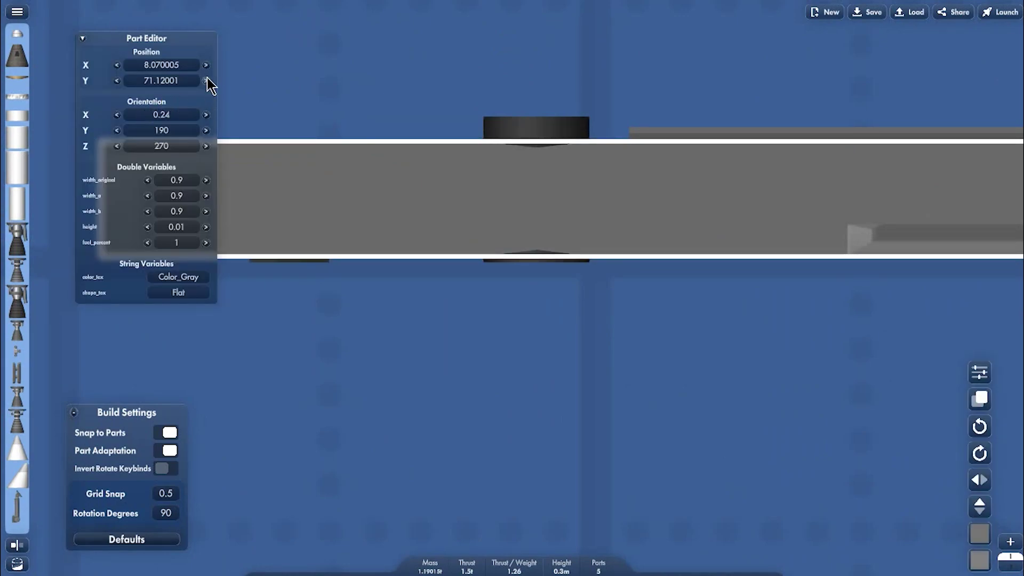
{"action": "left_click", "coordinate": [206, 81]}
{"action": "left_click", "coordinate": [206, 80]}
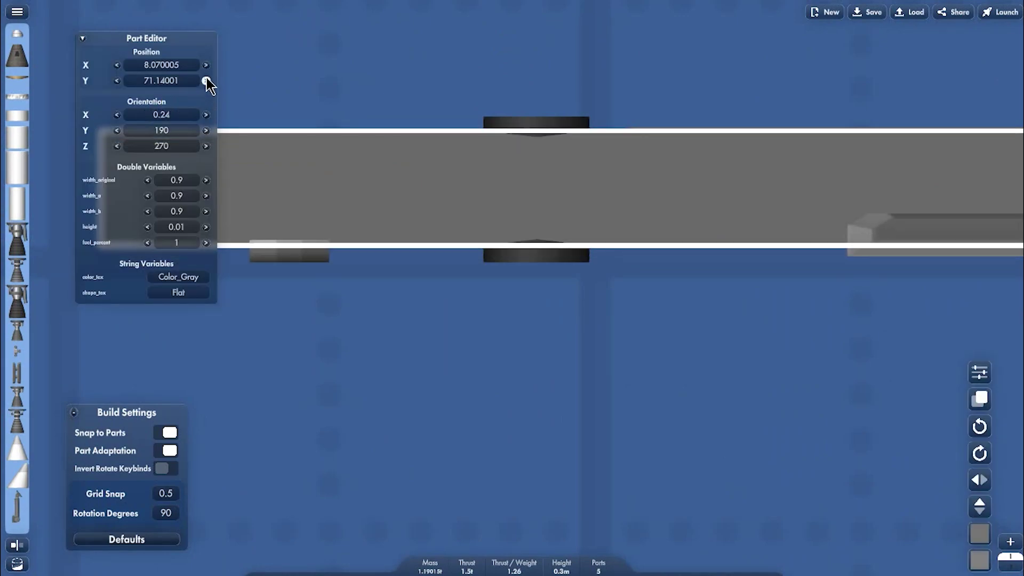
{"action": "scroll", "coordinate": [452, 75], "scroll_direction": "down", "scroll_amount": 2}
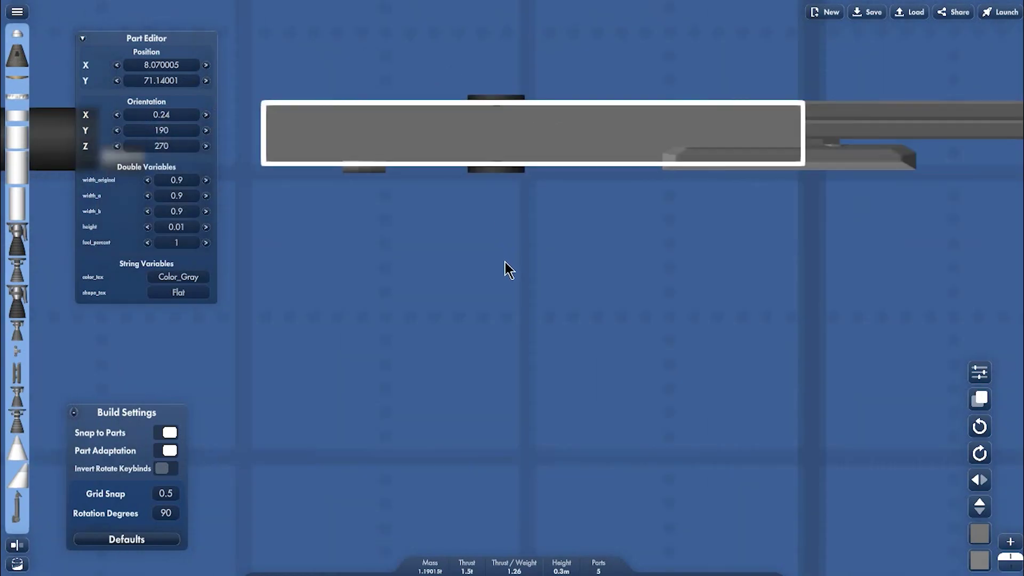
{"action": "left_click", "coordinate": [505, 262]}
Step: Shift the small metallic connector part to the right and raise it to about Y 71.13
{"action": "left_click_drag", "start_coordinate": [505, 262], "coordinate": [552, 306]}
{"action": "left_click_drag", "start_coordinate": [419, 214], "coordinate": [520, 194]}
{"action": "left_click", "coordinate": [565, 206]}
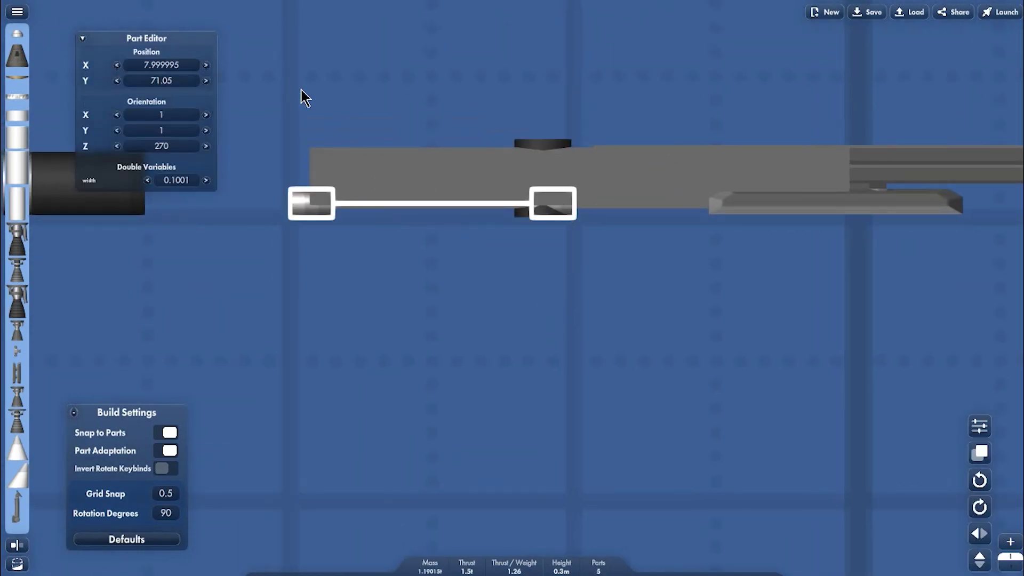
{"action": "left_click", "coordinate": [206, 81]}
{"action": "left_click", "coordinate": [206, 81]}
{"action": "left_click", "coordinate": [206, 80]}
{"action": "left_click", "coordinate": [206, 80]}
{"action": "left_click", "coordinate": [206, 80]}
{"action": "left_click", "coordinate": [205, 81]}
{"action": "left_click", "coordinate": [206, 80]}
{"action": "left_click", "coordinate": [206, 81]}
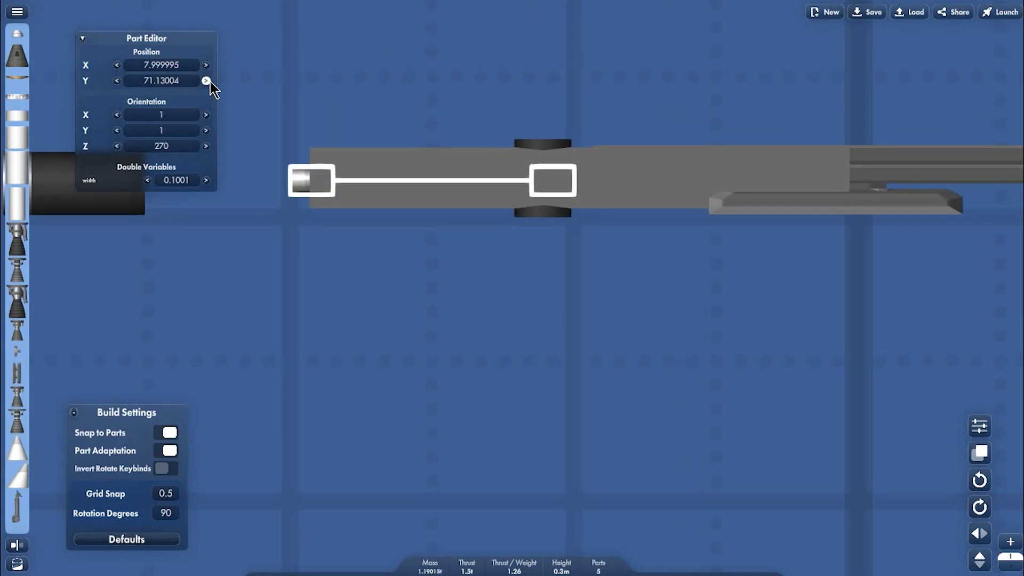
{"action": "scroll", "coordinate": [228, 105], "scroll_direction": "up", "scroll_amount": 1}
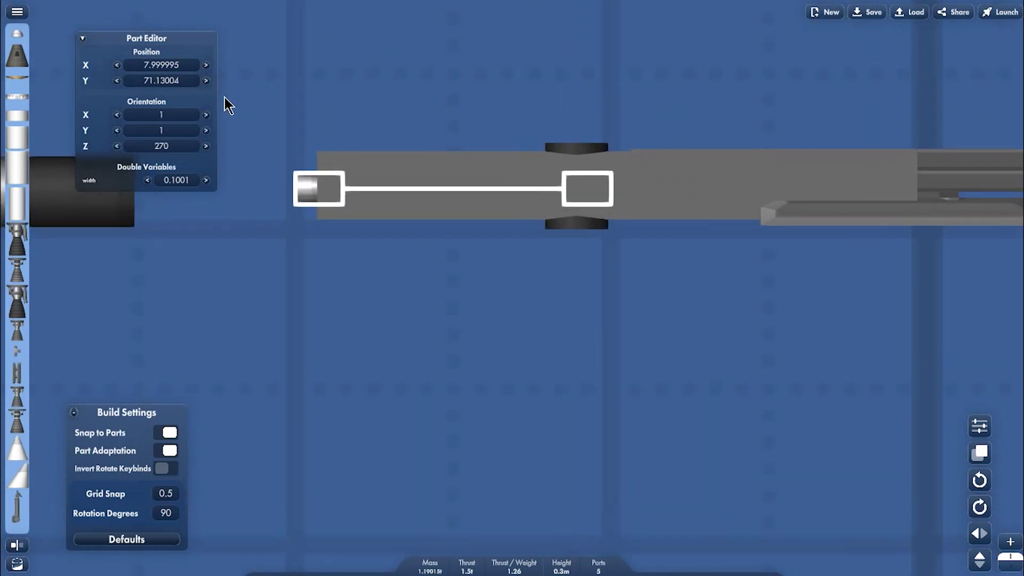
Step: Set the flat gray fuel tank's Y position to exactly 71.14
{"action": "left_click", "coordinate": [473, 187]}
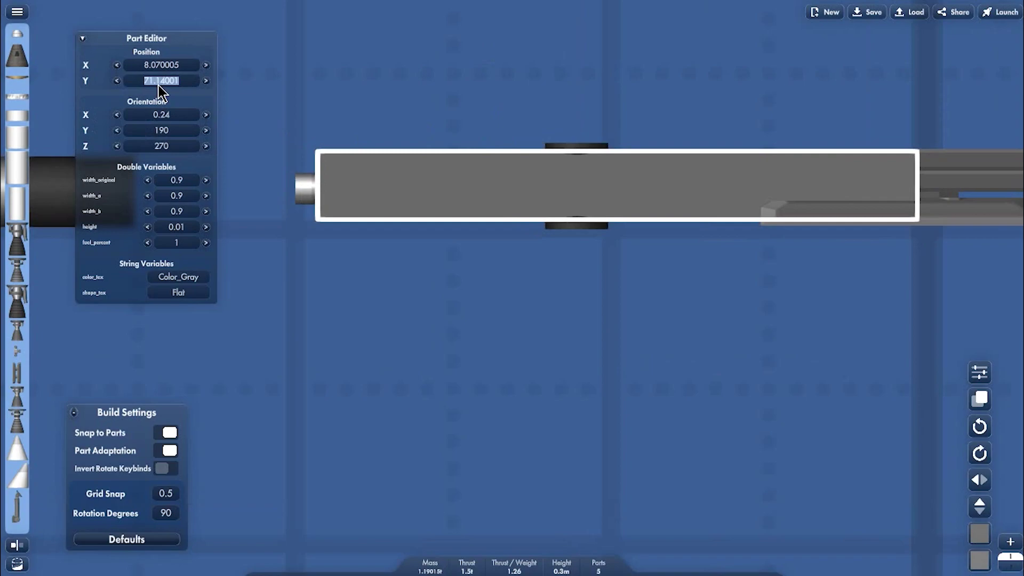
{"action": "type", "text": "71.15"}
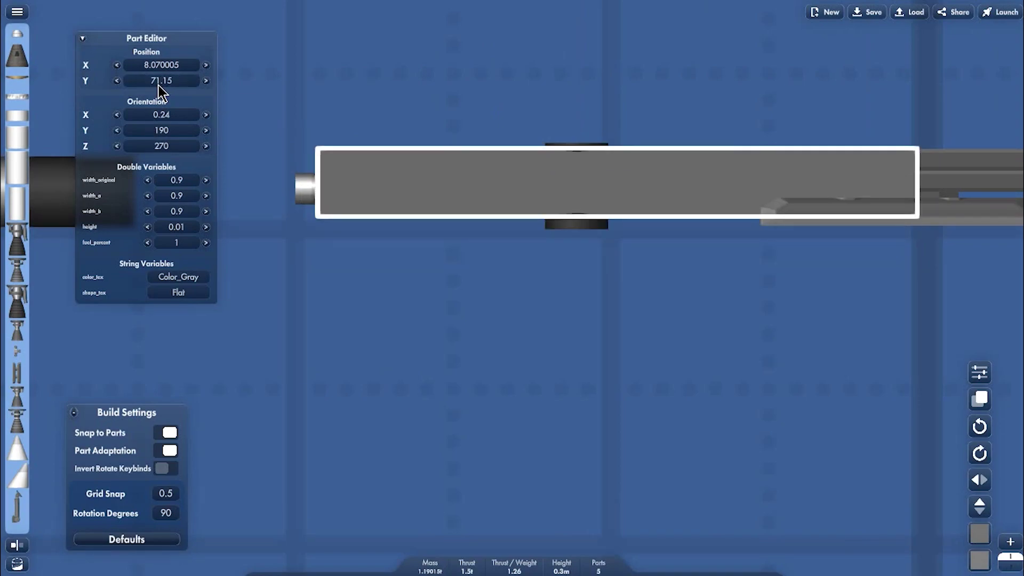
{"action": "key", "text": "BackSpace"}
{"action": "type", "text": "4"}
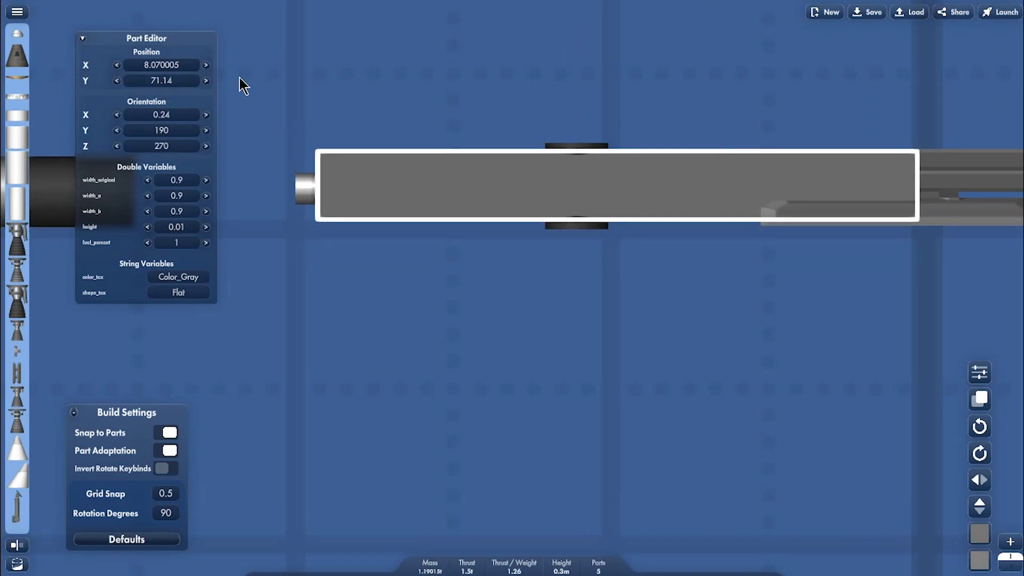
{"action": "left_click", "coordinate": [435, 322]}
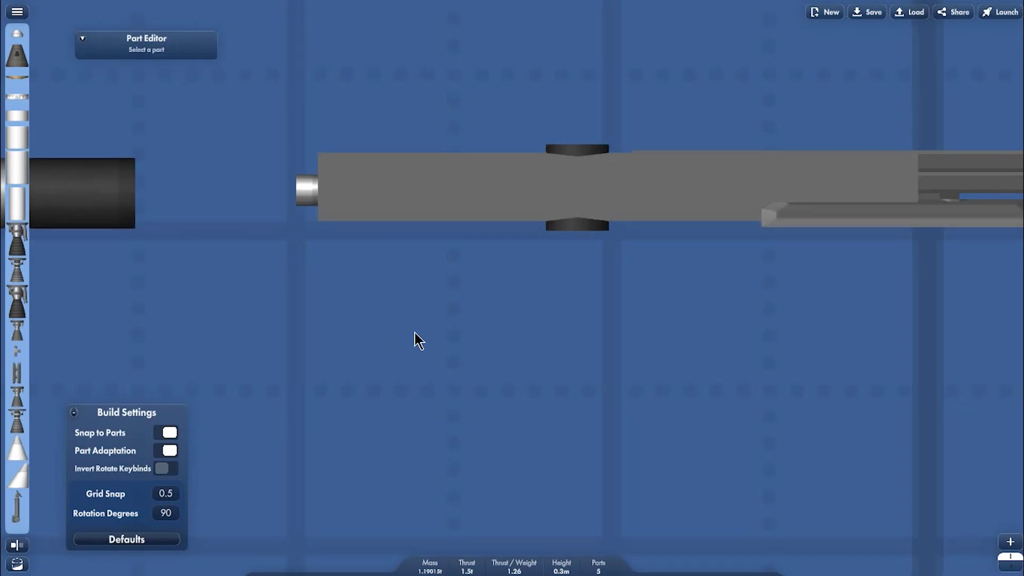
Step: Set the small metallic connector's Y position to 71.14 so it lines up with the gray tank
{"action": "left_click_drag", "start_coordinate": [414, 334], "coordinate": [472, 345]}
{"action": "left_click", "coordinate": [627, 161]}
{"action": "left_click_drag", "start_coordinate": [349, 333], "coordinate": [389, 335]}
{"action": "left_click", "coordinate": [454, 235]}
{"action": "left_click", "coordinate": [420, 201]}
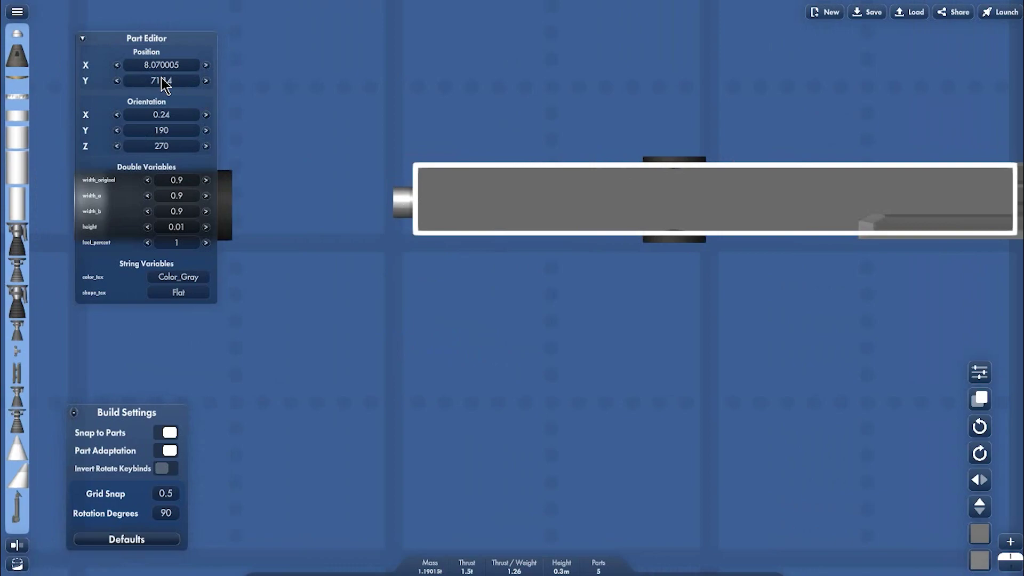
{"action": "left_click", "coordinate": [470, 208]}
{"action": "left_click", "coordinate": [404, 205]}
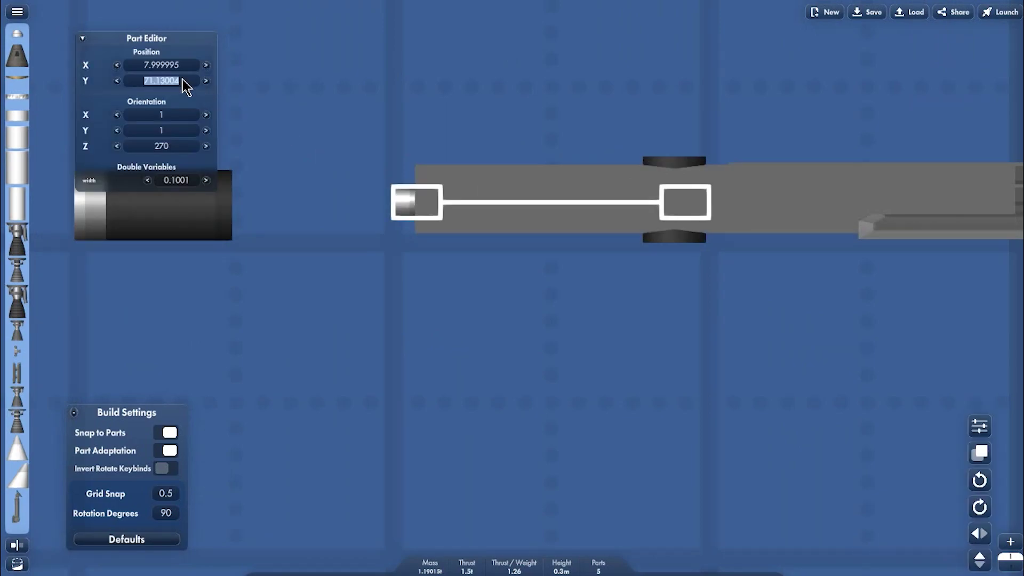
{"action": "key", "text": "Right"}
{"action": "key", "text": "BackSpace"}
{"action": "key", "text": "BackSpace"}
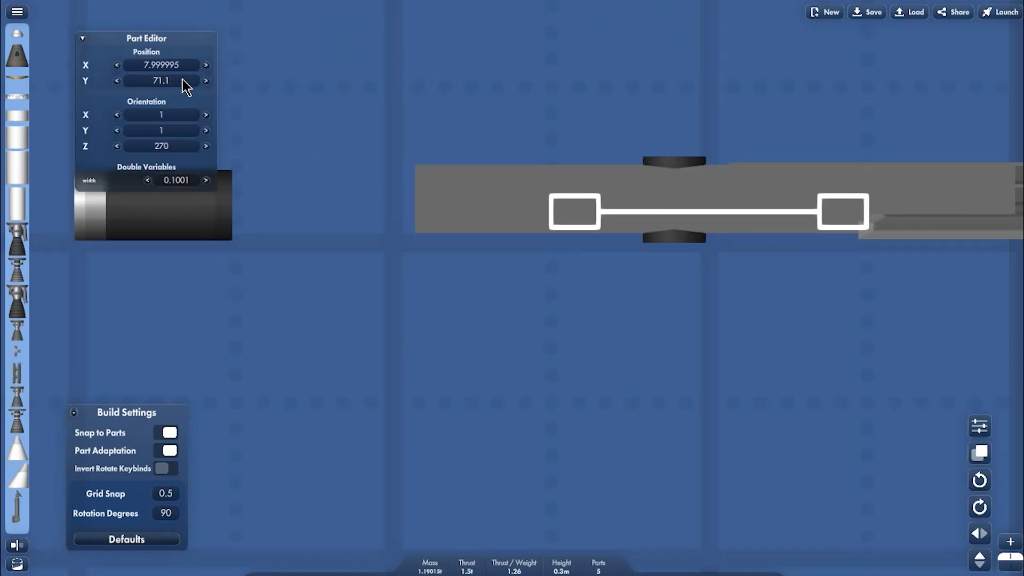
{"action": "type", "text": "4"}
{"action": "left_click", "coordinate": [514, 382]}
Step: Move the gray fuel tank, solar panel and small connector back over the ion engine and separator
{"action": "left_click_drag", "start_coordinate": [549, 213], "coordinate": [268, 214]}
{"action": "left_click_drag", "start_coordinate": [861, 217], "coordinate": [434, 34]}
{"action": "left_click_drag", "start_coordinate": [852, 197], "coordinate": [533, 201]}
{"action": "left_click_drag", "start_coordinate": [606, 11], "coordinate": [579, 157]}
{"action": "left_click_drag", "start_coordinate": [601, 247], "coordinate": [602, 245]}
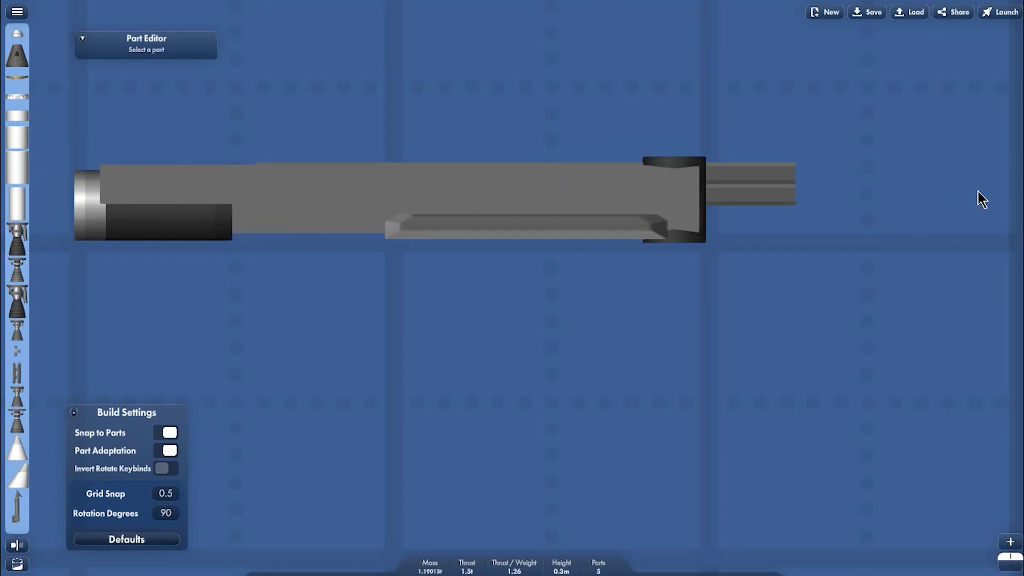
{"action": "left_click", "coordinate": [635, 224]}
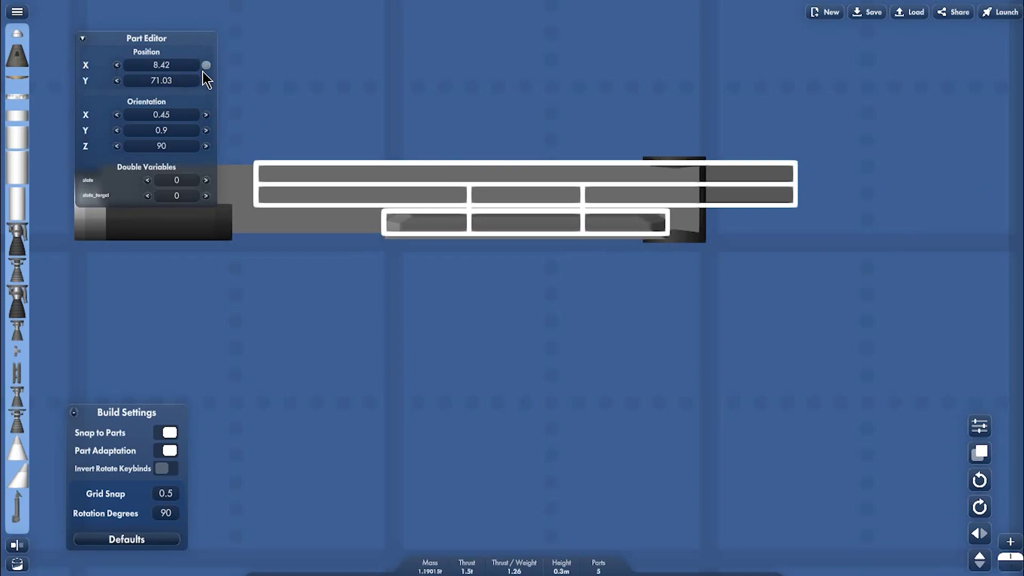
{"action": "scroll", "coordinate": [704, 165], "scroll_direction": "up", "scroll_amount": 2}
{"action": "scroll", "coordinate": [677, 151], "scroll_direction": "down", "scroll_amount": 3}
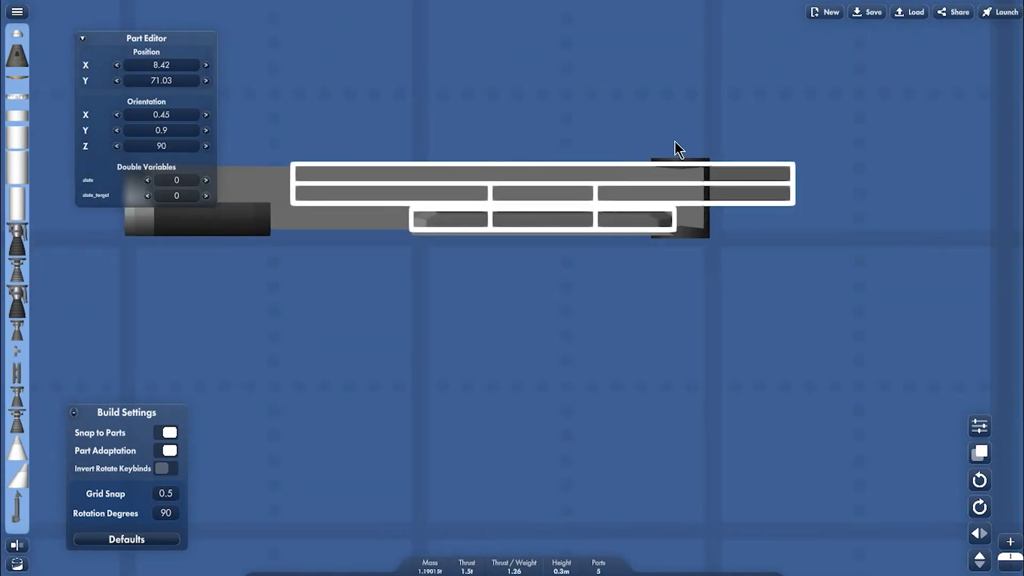
{"action": "left_click", "coordinate": [674, 143]}
Step: Set the ion engine's Y position to 71.14 to centre it on the gray fuel tank
{"action": "left_click_drag", "start_coordinate": [570, 107], "coordinate": [765, 128]}
{"action": "left_click", "coordinate": [386, 251]}
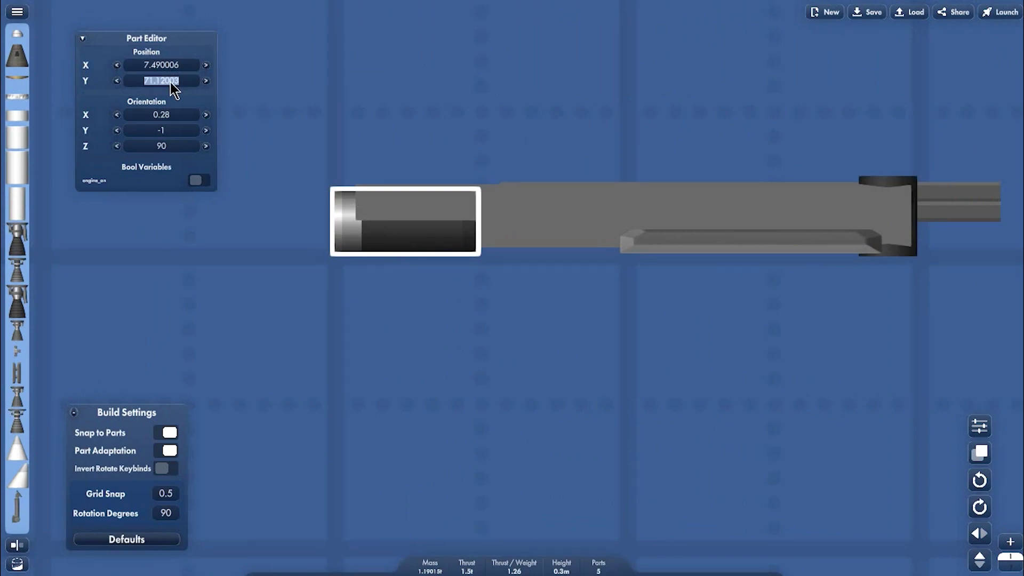
{"action": "key", "text": "Left"}
{"action": "key", "text": "Right"}
{"action": "key", "text": "Right"}
{"action": "key", "text": "BackSpace"}
{"action": "key", "text": "BackSpace"}
{"action": "key", "text": "BackSpace"}
{"action": "key", "text": "BackSpace"}
{"action": "key", "text": "Return"}
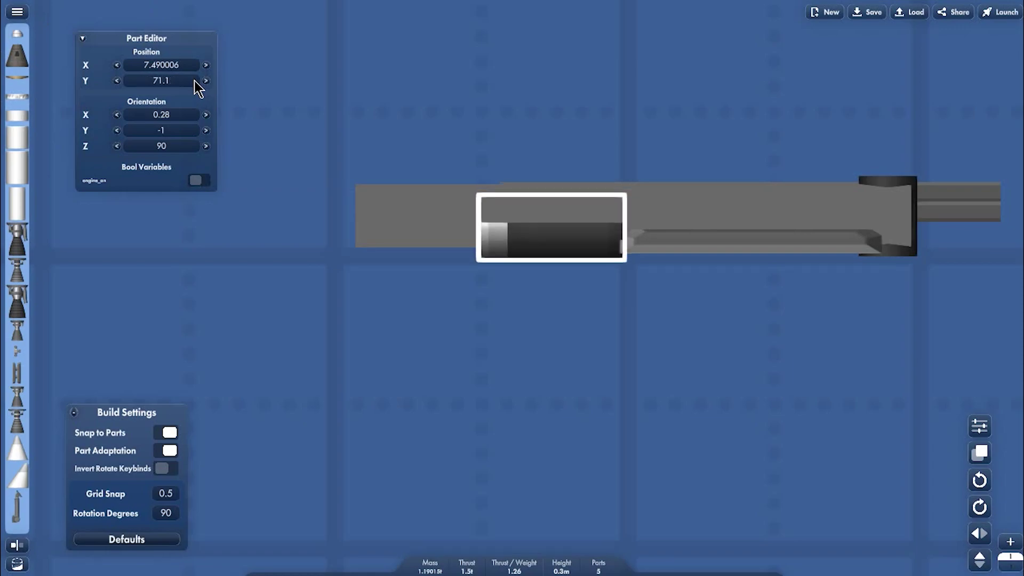
{"action": "type", "text": "4"}
{"action": "scroll", "coordinate": [823, 283], "scroll_direction": "down", "scroll_amount": 3}
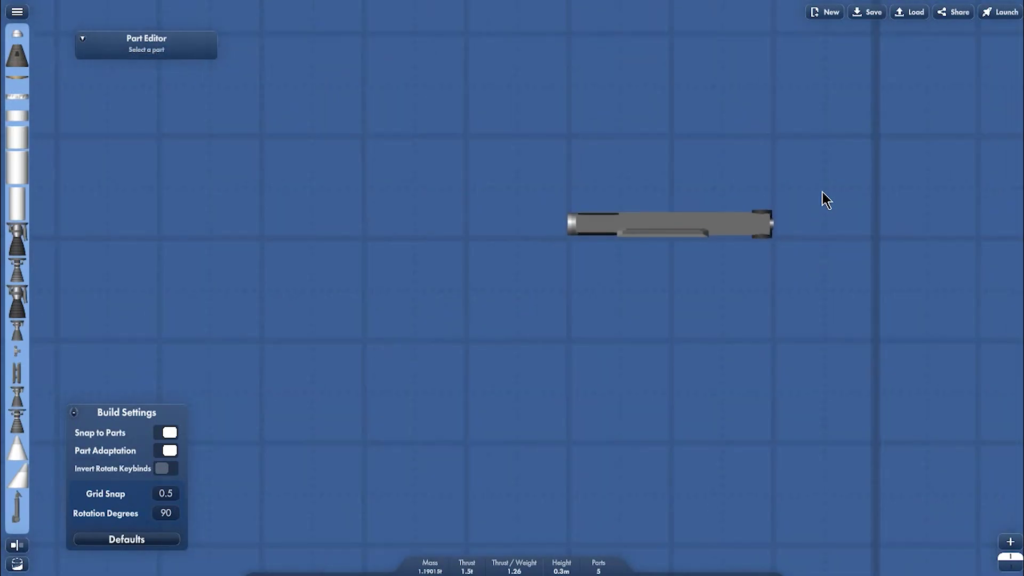
Step: Copy the whole satellite three times and stack the copies vertically with their separators touching to make four
{"action": "left_click_drag", "start_coordinate": [880, 127], "coordinate": [474, 272]}
{"action": "left_click_drag", "start_coordinate": [621, 401], "coordinate": [373, 373]}
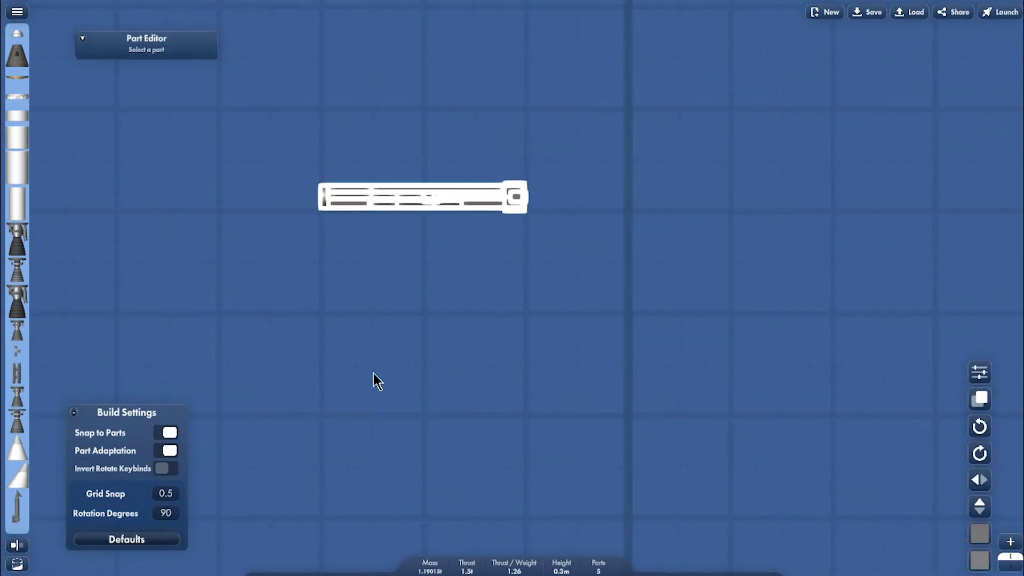
{"action": "scroll", "coordinate": [426, 288], "scroll_direction": "up", "scroll_amount": 2}
{"action": "key", "text": "ctrl+v"}
{"action": "left_click_drag", "start_coordinate": [591, 104], "coordinate": [542, 235]}
{"action": "key", "text": "ctrl+v"}
{"action": "left_click", "coordinate": [514, 265]}
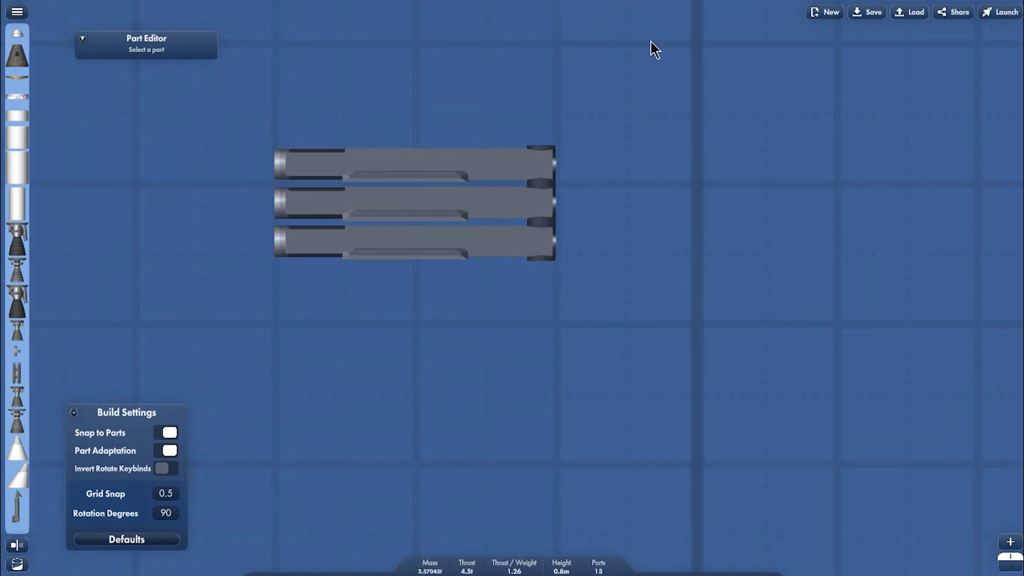
{"action": "scroll", "coordinate": [640, 74], "scroll_direction": "down", "scroll_amount": 2}
{"action": "key", "text": "ctrl+d"}
{"action": "left_click", "coordinate": [520, 320]}
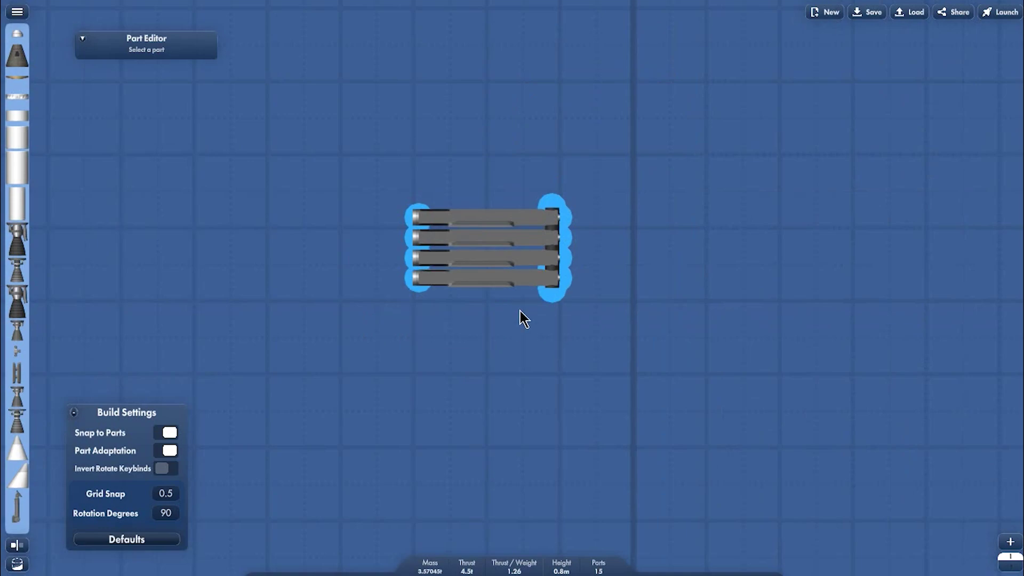
Step: Add the separators of all four stacked satellites to stage 1
{"action": "left_click", "coordinate": [1014, 553]}
{"action": "scroll", "coordinate": [655, 148], "scroll_direction": "up", "scroll_amount": 2}
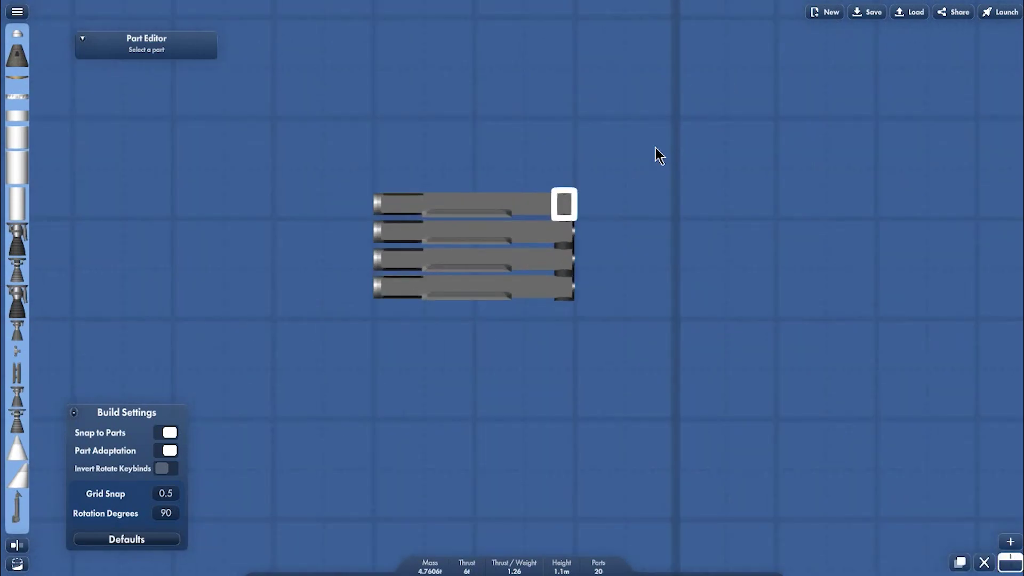
{"action": "left_click_drag", "start_coordinate": [655, 145], "coordinate": [544, 378]}
Step: Launch the four-satellite stack despite the missing parachute and heat shield, and activate its stage to test separation
{"action": "left_click", "coordinate": [1000, 12]}
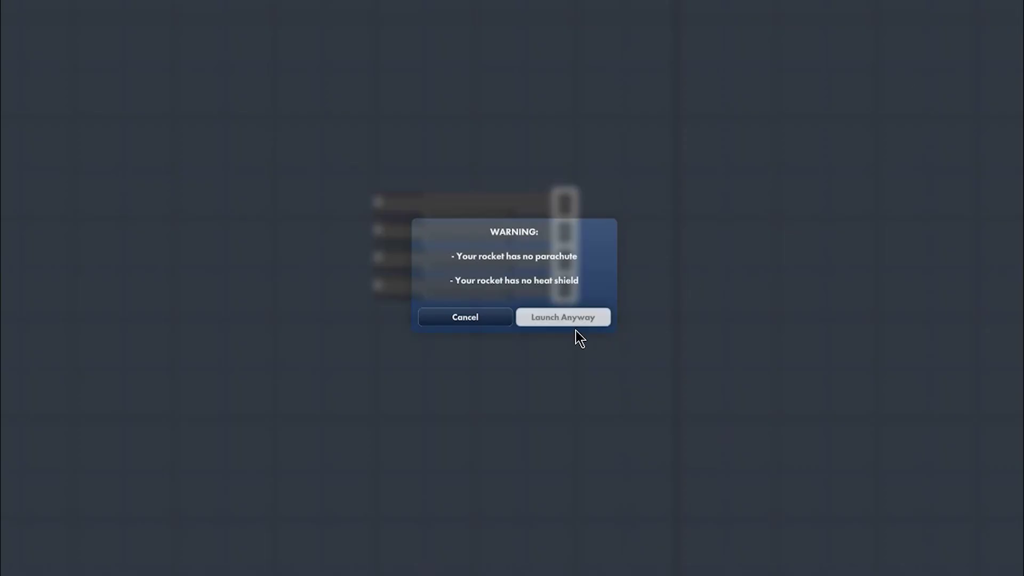
{"action": "left_click", "coordinate": [573, 335]}
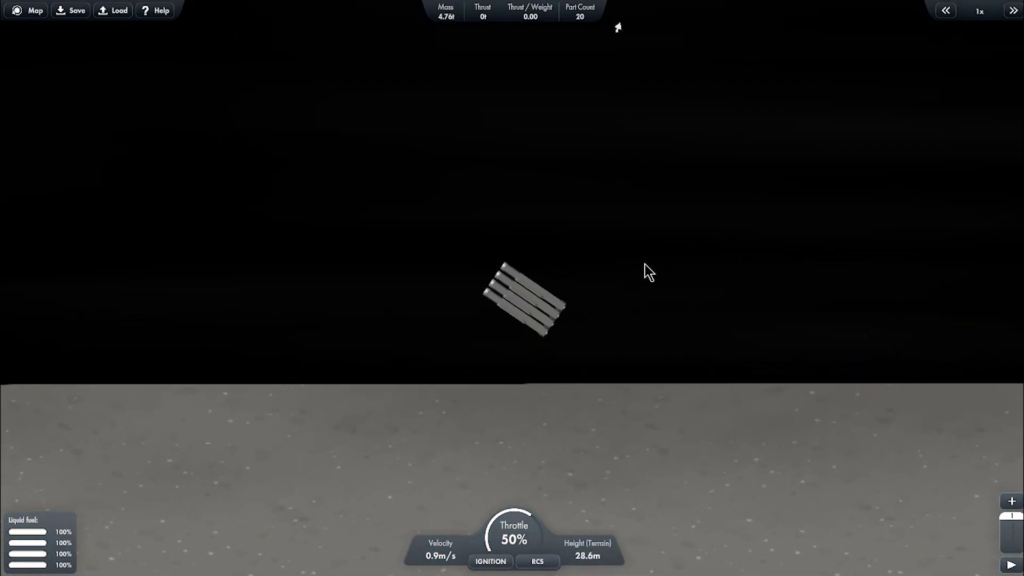
{"action": "key", "text": "space"}
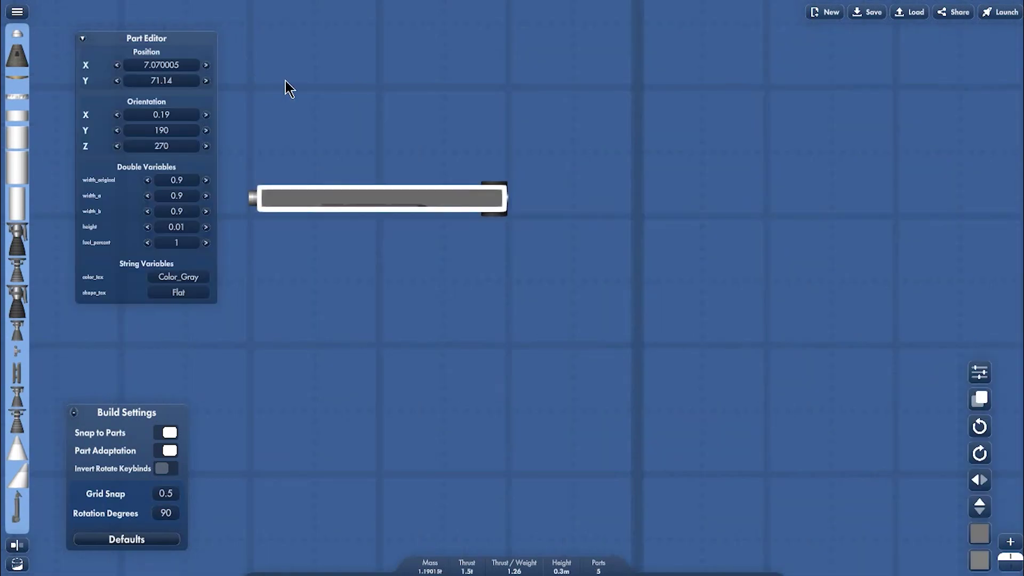
Step: Slim the satellite's flat gray fuel tank by reducing its X orientation scale to 0.17
{"action": "left_click_drag", "start_coordinate": [286, 81], "coordinate": [356, 98]}
{"action": "left_click", "coordinate": [117, 115]}
{"action": "left_click", "coordinate": [117, 114]}
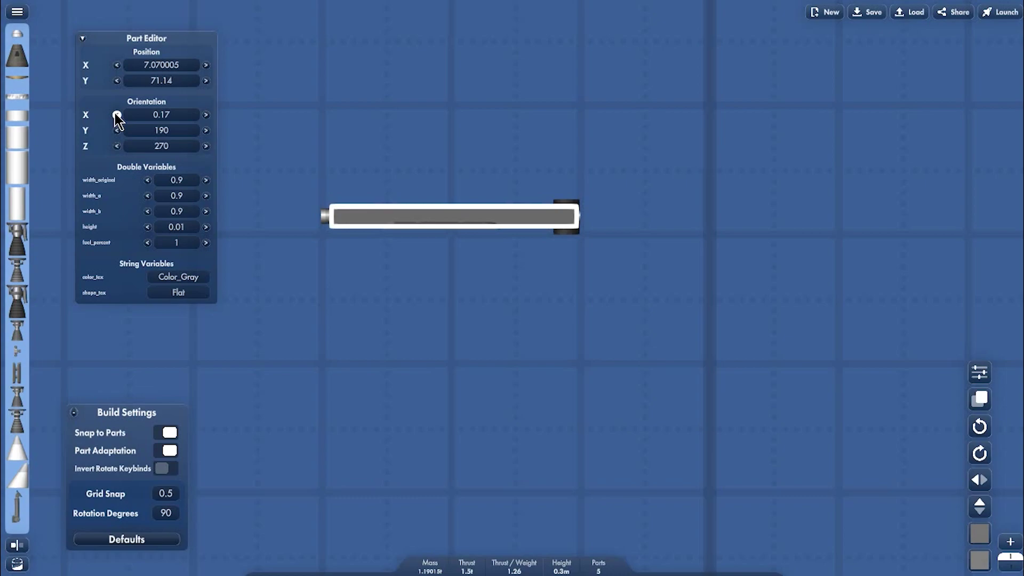
{"action": "left_click", "coordinate": [662, 156]}
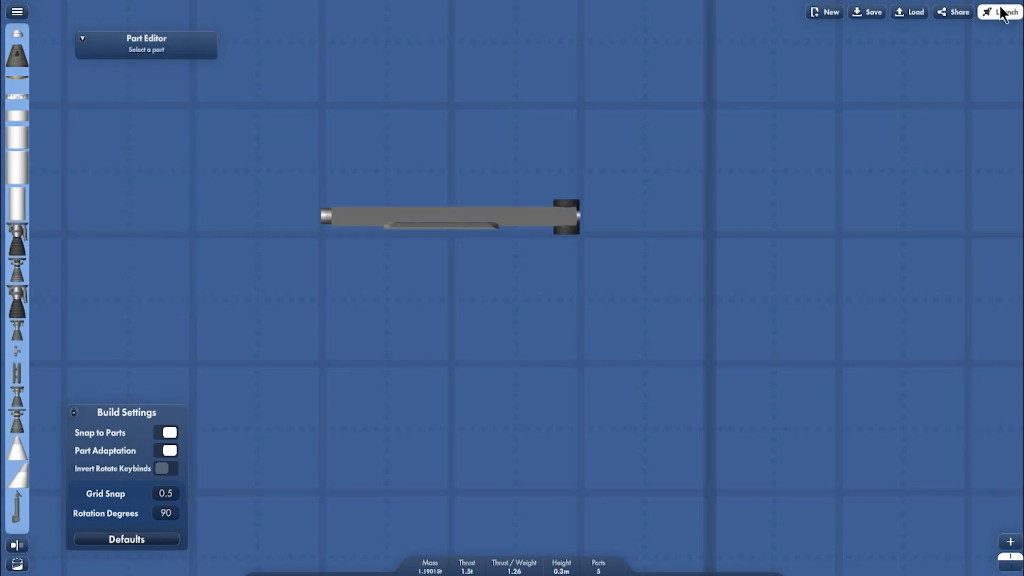
Step: Copy the slimmed satellite three times and stack the copies vertically with their separators touching, making a four-satellite stack
{"action": "left_click_drag", "start_coordinate": [727, 134], "coordinate": [179, 371]}
{"action": "key", "text": "ctrl+v"}
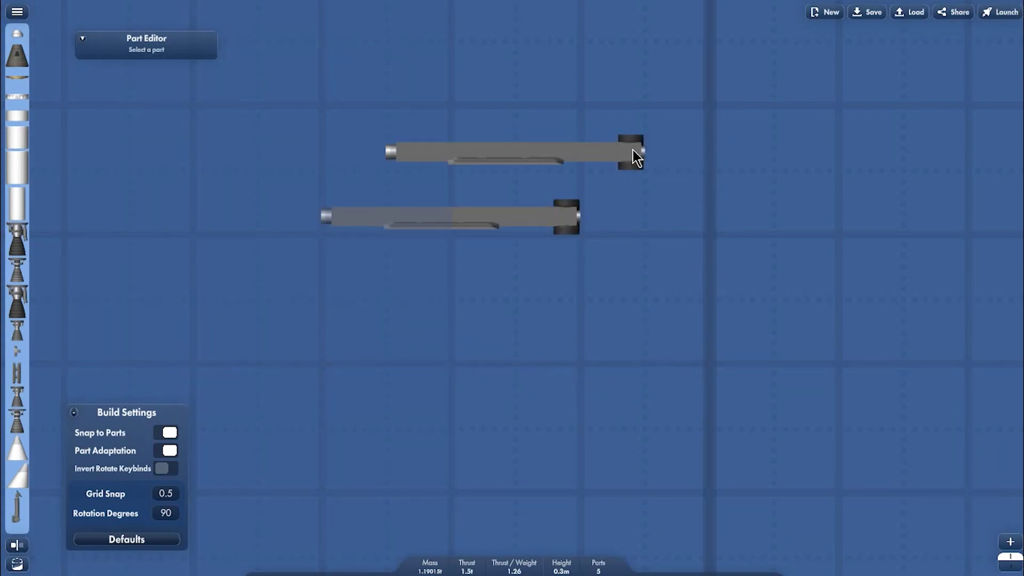
{"action": "left_click_drag", "start_coordinate": [633, 149], "coordinate": [578, 258]}
{"action": "key", "text": "ctrl+v"}
{"action": "left_click_drag", "start_coordinate": [653, 95], "coordinate": [510, 334]}
{"action": "key", "text": "ctrl+d"}
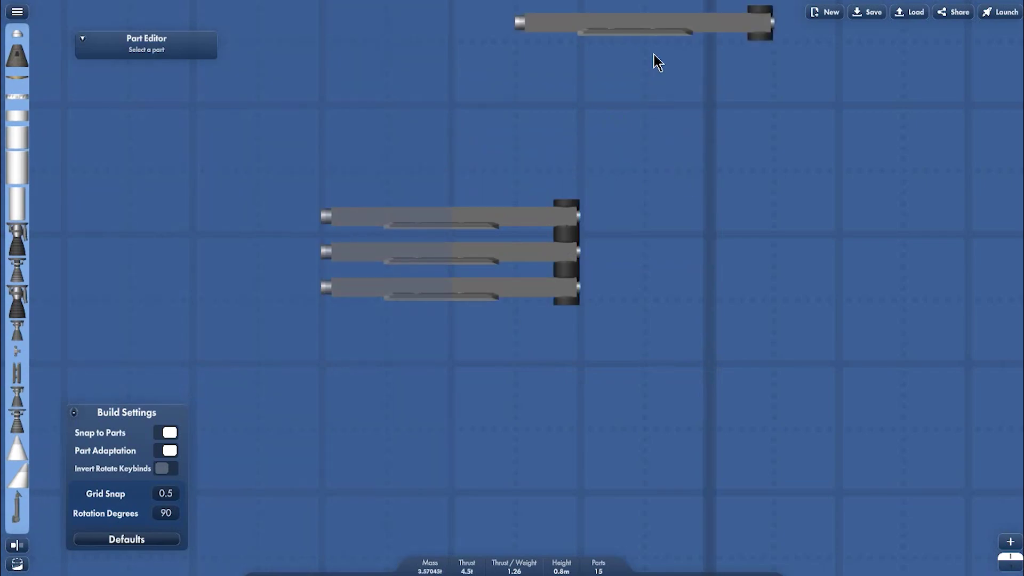
{"action": "left_click", "coordinate": [496, 347]}
{"action": "left_click", "coordinate": [795, 221]}
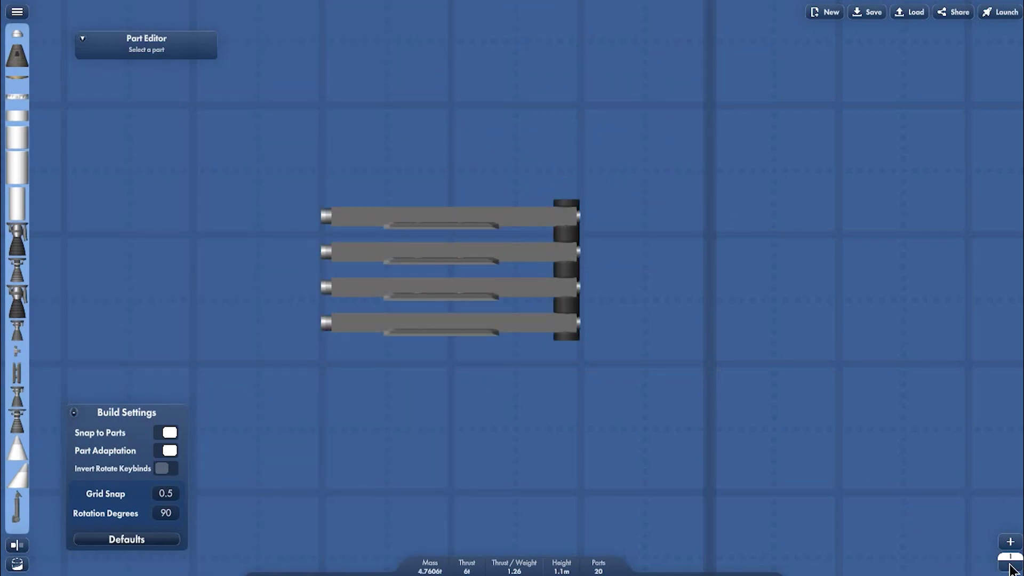
Step: Assign the four separators to the stage, launch the stack despite the missing parachute and heat shield, and activate the stage to test separation
{"action": "left_click_drag", "start_coordinate": [619, 127], "coordinate": [533, 447]}
{"action": "left_click", "coordinate": [1001, 12]}
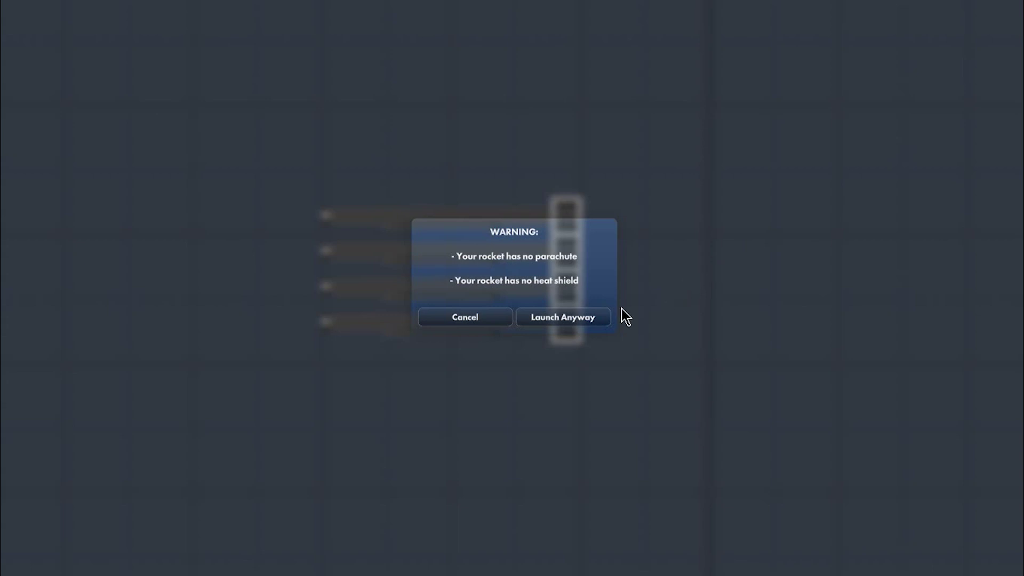
{"action": "left_click", "coordinate": [547, 317]}
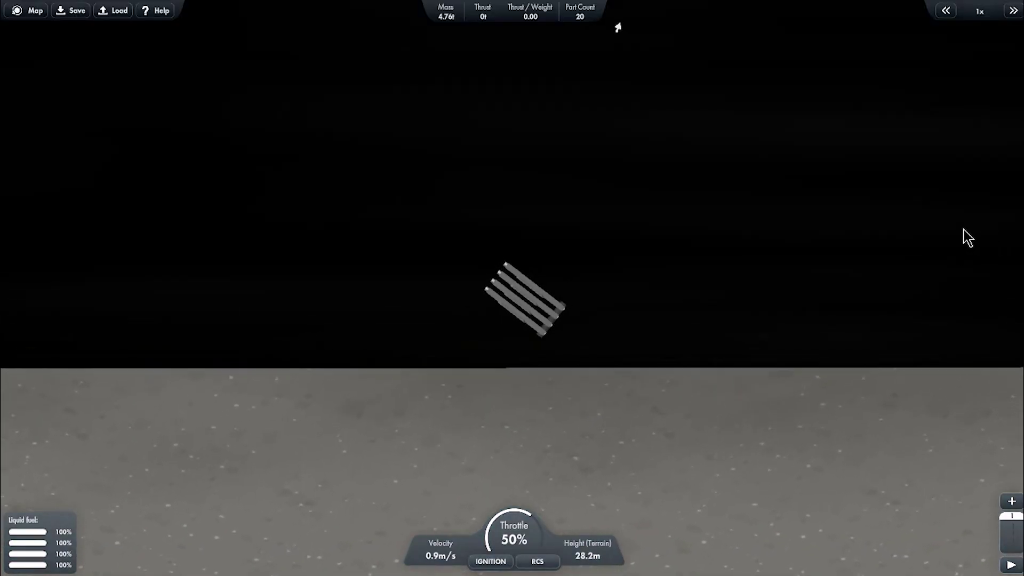
{"action": "key", "text": "space"}
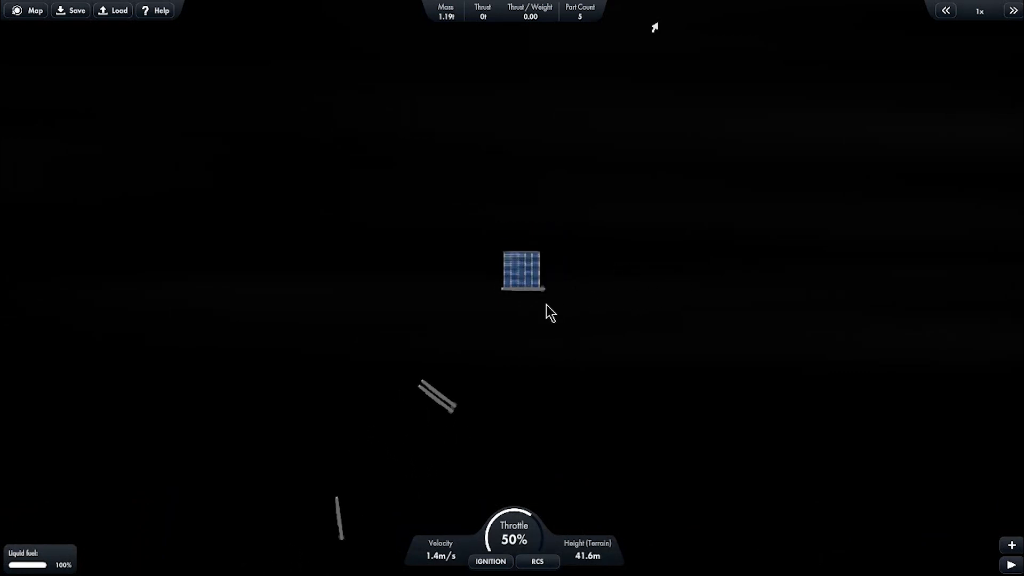
Step: Fire the separated satellite's ion engine at 100% throttle to test its propulsion with the solar panel deployed
{"action": "scroll", "coordinate": [546, 305], "scroll_direction": "up", "scroll_amount": 3}
{"action": "left_click", "coordinate": [493, 290]}
{"action": "key", "text": "z"}
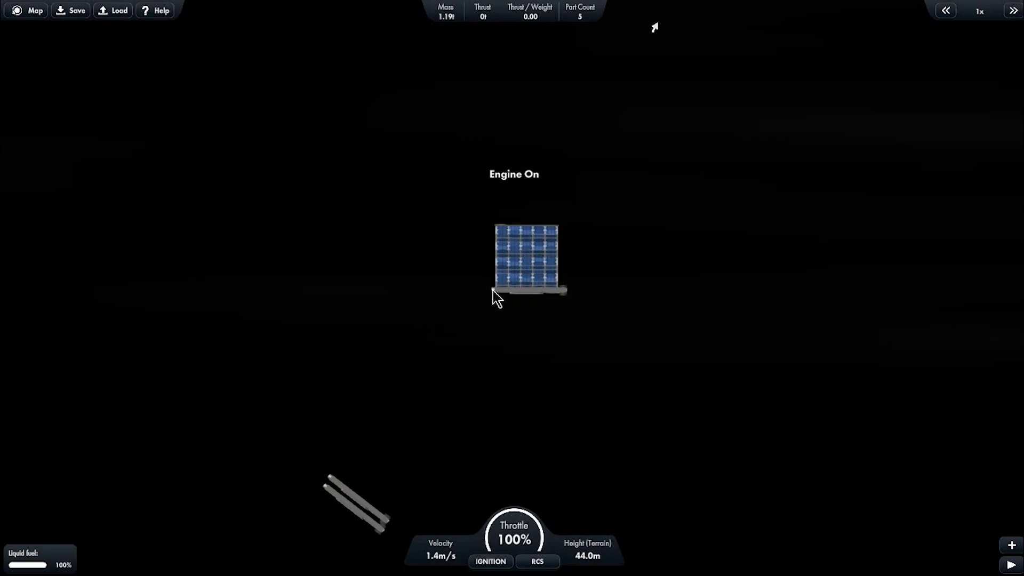
{"action": "key", "text": "space"}
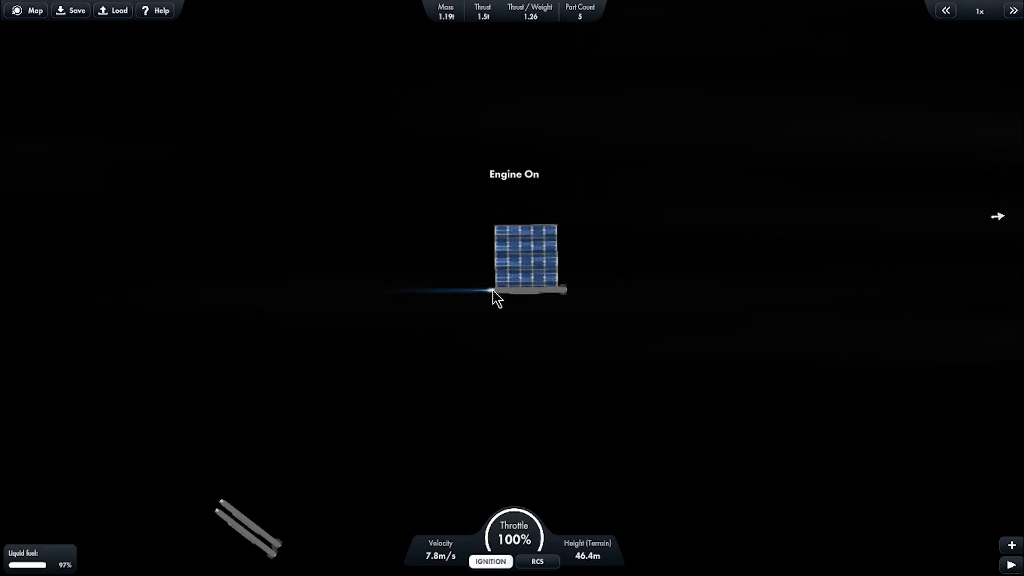
{"action": "scroll", "coordinate": [493, 290], "scroll_direction": "down", "scroll_amount": 5}
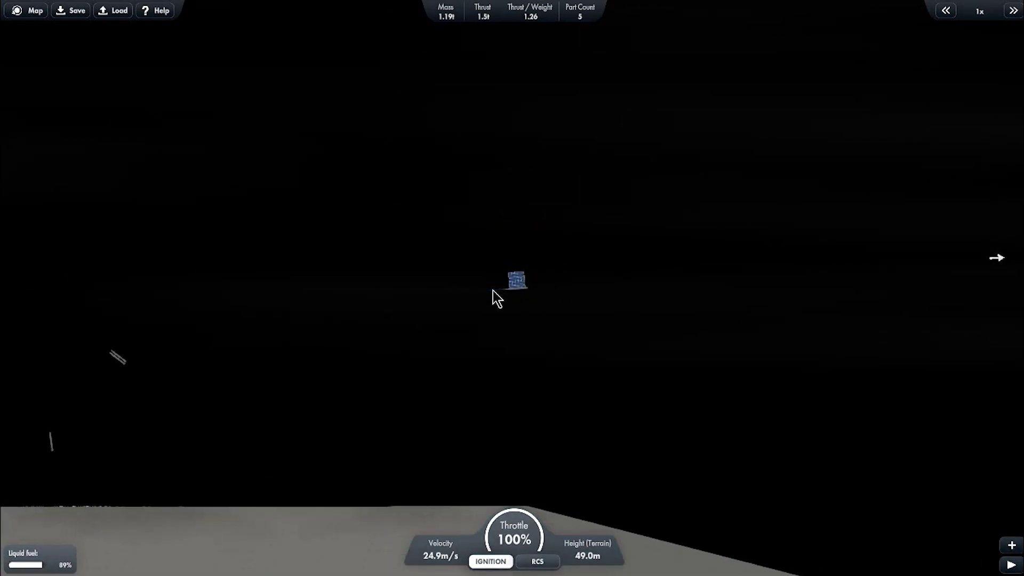
{"action": "scroll", "coordinate": [493, 290], "scroll_direction": "up", "scroll_amount": 5}
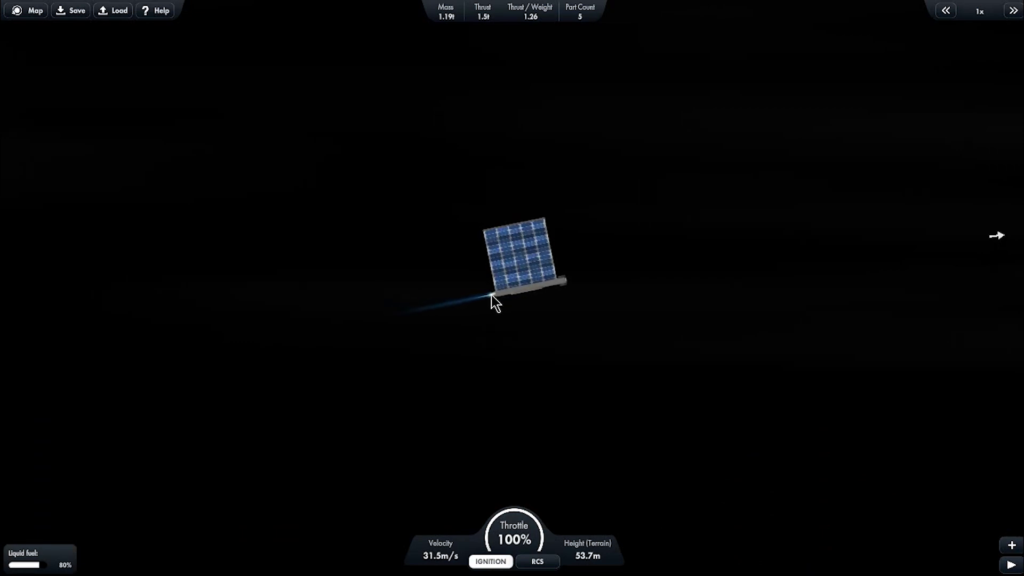
Step: Steer the satellite, burn its ion engine again at 100% throttle with the solar panel retracted, and cut the throttle to 0%
{"action": "key", "text": "a"}
{"action": "key", "text": "x"}
{"action": "key", "text": "d"}
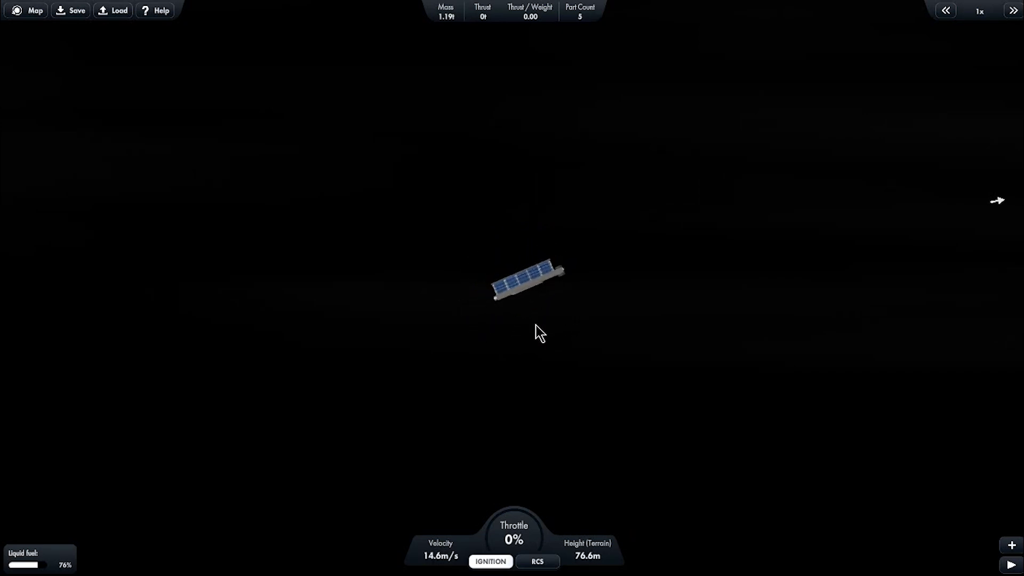
{"action": "key", "text": "shift"}
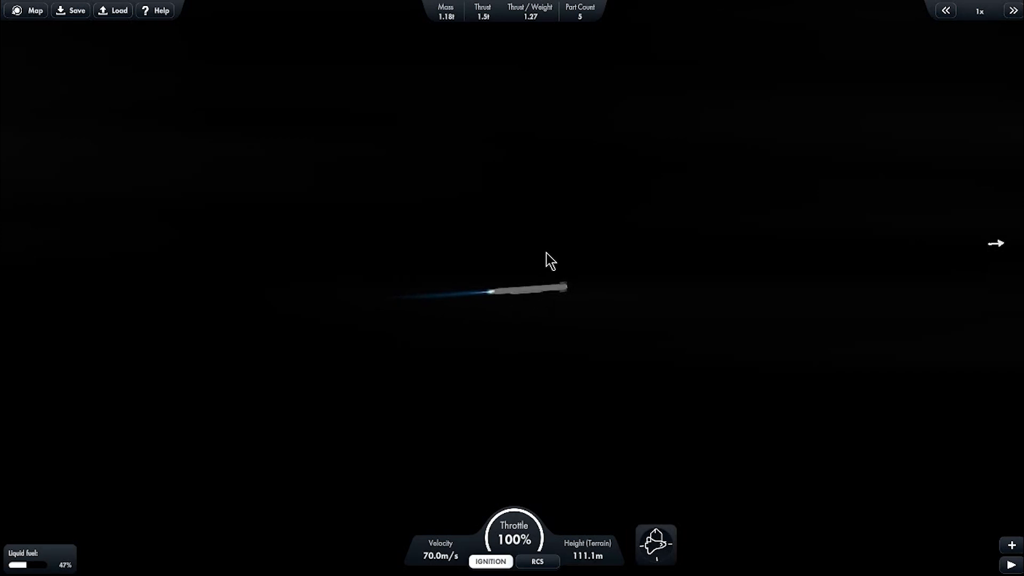
{"action": "key", "text": "x"}
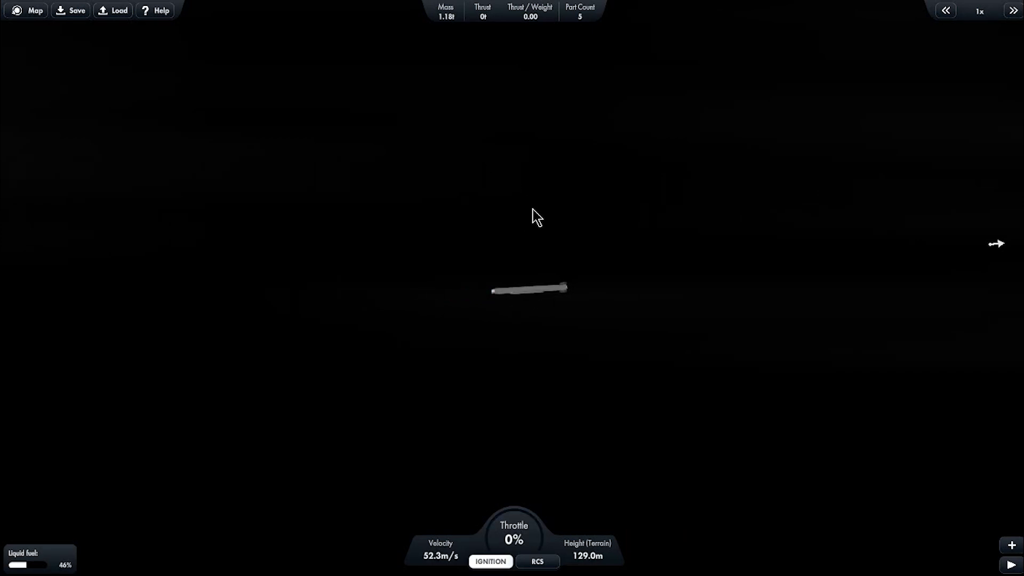
Step: Revert the test flight to the build editor
{"action": "key", "text": "Escape"}
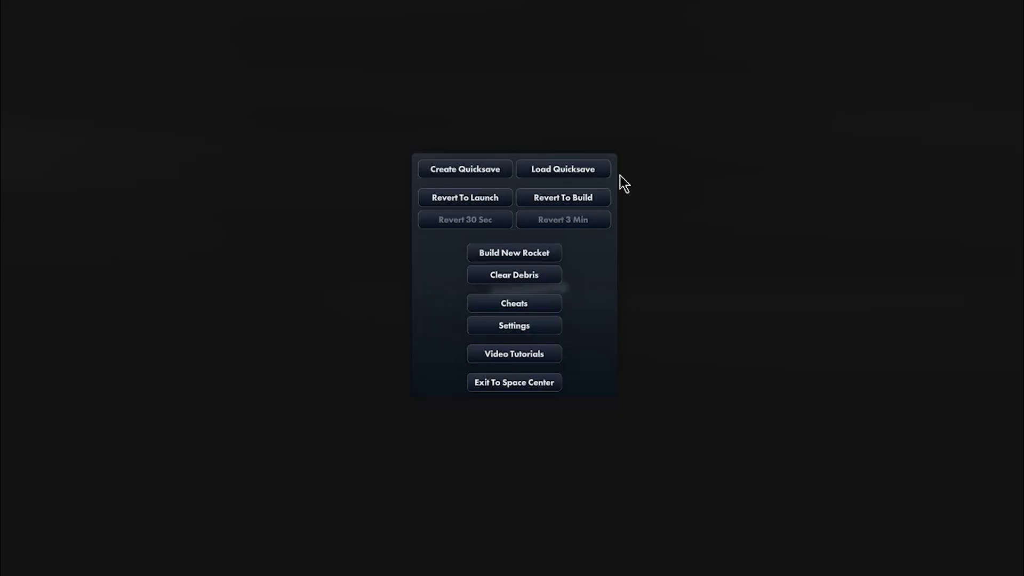
{"action": "left_click", "coordinate": [577, 200]}
{"action": "left_click", "coordinate": [552, 299]}
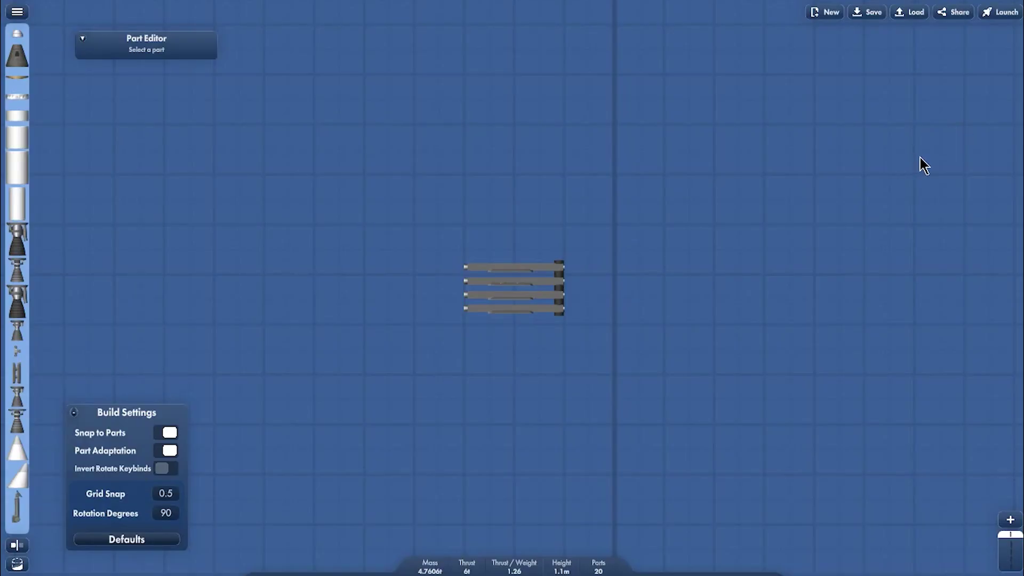
Step: Delete the three lower satellites of the stack, keeping only the topmost one
{"action": "scroll", "coordinate": [569, 343], "scroll_direction": "up", "scroll_amount": 5}
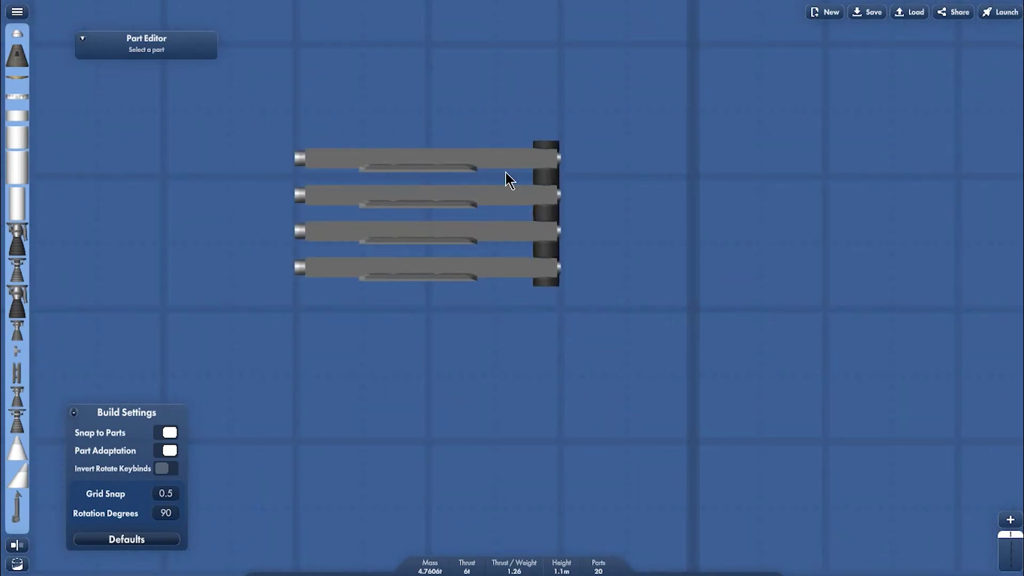
{"action": "left_click", "coordinate": [503, 161]}
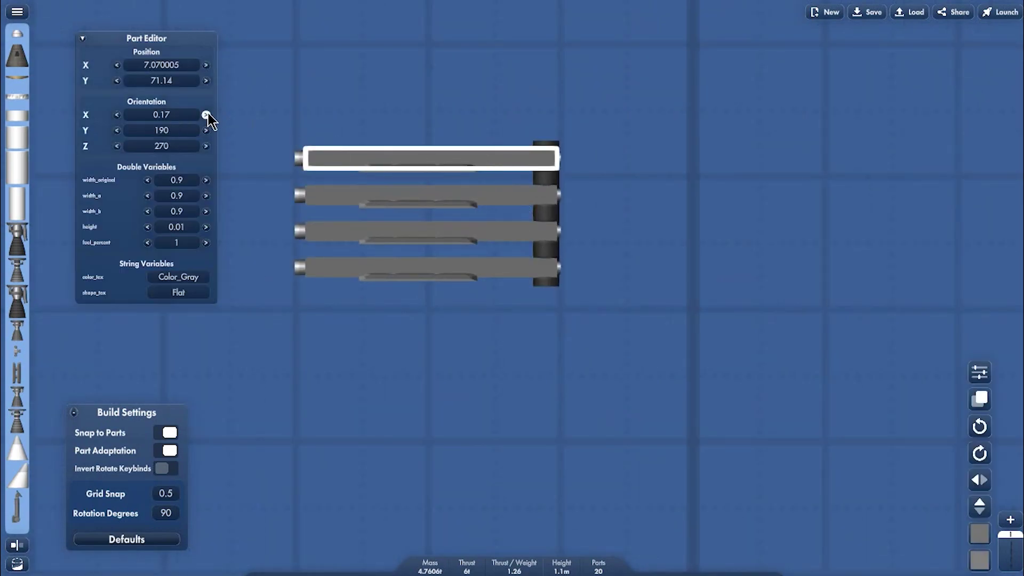
{"action": "left_click", "coordinate": [207, 115]}
{"action": "left_click", "coordinate": [620, 56]}
{"action": "left_click_drag", "start_coordinate": [620, 56], "coordinate": [715, 86]}
{"action": "scroll", "coordinate": [708, 306], "scroll_direction": "up", "scroll_amount": 2}
{"action": "left_click_drag", "start_coordinate": [722, 396], "coordinate": [288, 187]}
{"action": "key", "text": "Delete"}
Step: Copy the single satellite and stack the copies vertically, separator on separator, until the column holds eight satellites
{"action": "left_click_drag", "start_coordinate": [217, 75], "coordinate": [698, 309]}
{"action": "key", "text": "ctrl+c"}
{"action": "key", "text": "ctrl+v"}
{"action": "left_click", "coordinate": [713, 194]}
{"action": "key", "text": "ctrl+v"}
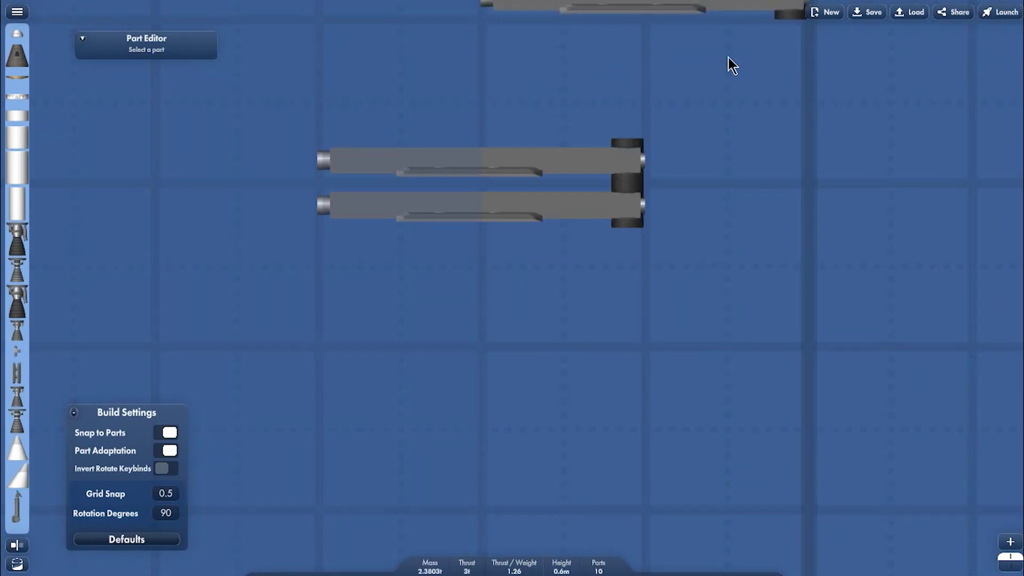
{"action": "left_click", "coordinate": [599, 343]}
{"action": "scroll", "coordinate": [599, 343], "scroll_direction": "down", "scroll_amount": 2}
{"action": "key", "text": "ctrl+d"}
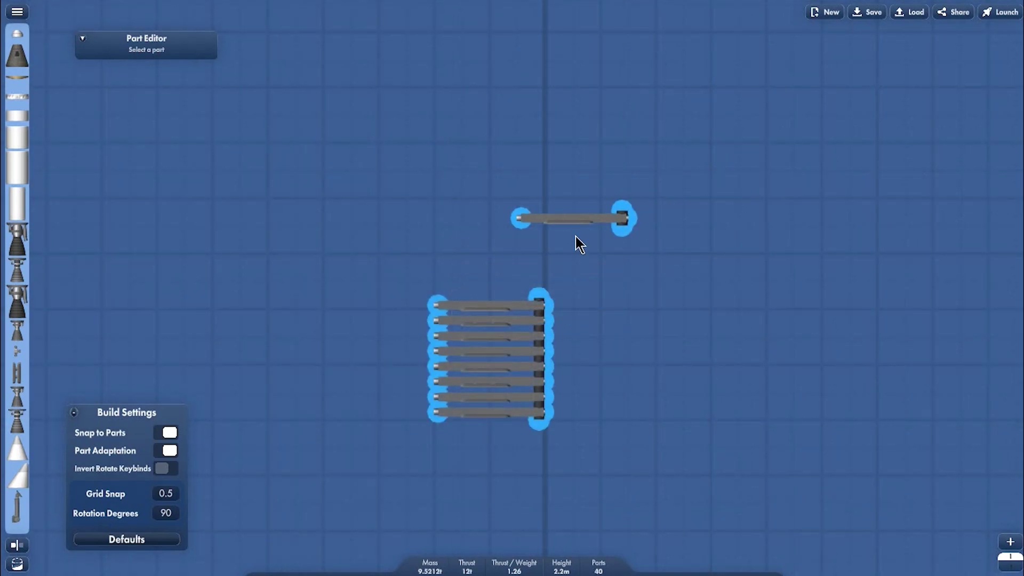
Step: Extend the column with more pasted satellite copies until it holds 18 satellites
{"action": "left_click_drag", "start_coordinate": [576, 236], "coordinate": [517, 267]}
{"action": "key", "text": "ctrl+v"}
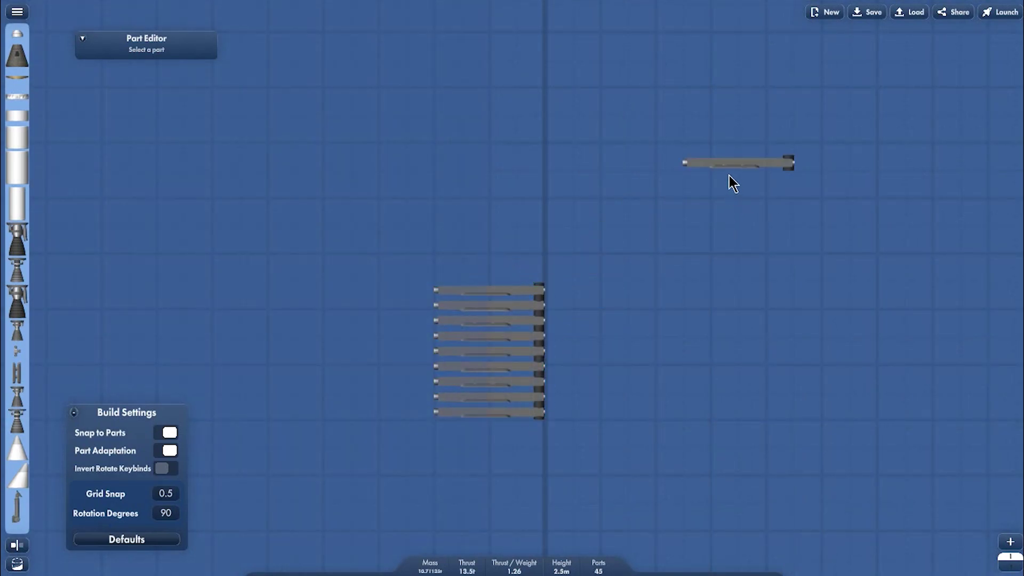
{"action": "left_click_drag", "start_coordinate": [729, 169], "coordinate": [592, 207]}
{"action": "left_click", "coordinate": [613, 215]}
{"action": "left_click_drag", "start_coordinate": [739, 134], "coordinate": [713, 146]}
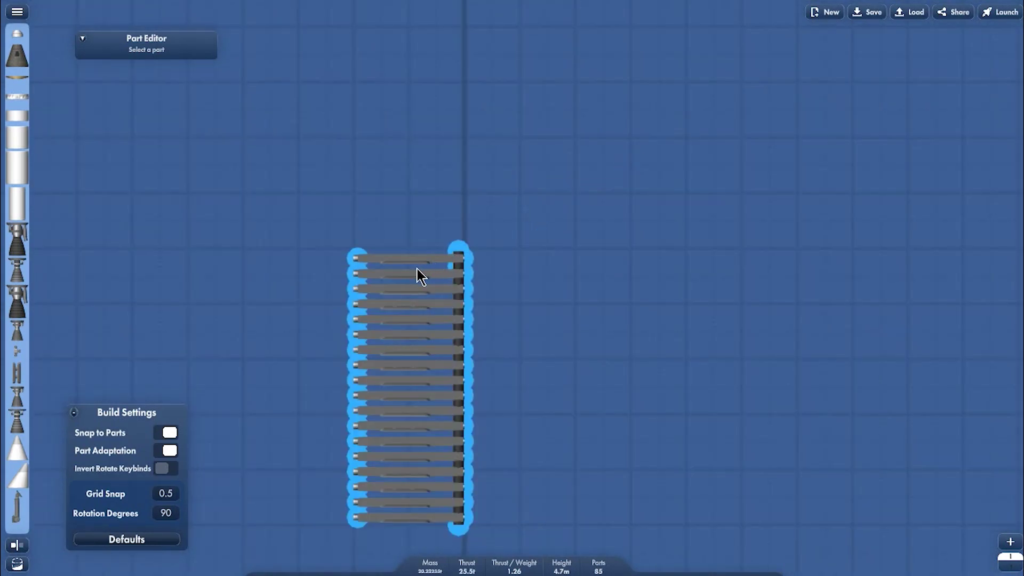
{"action": "left_click", "coordinate": [418, 269]}
Step: Mirror the 18-satellite column with symmetry and move the two columns close together using a grid snap of 0.1
{"action": "left_click_drag", "start_coordinate": [565, 217], "coordinate": [315, 482]}
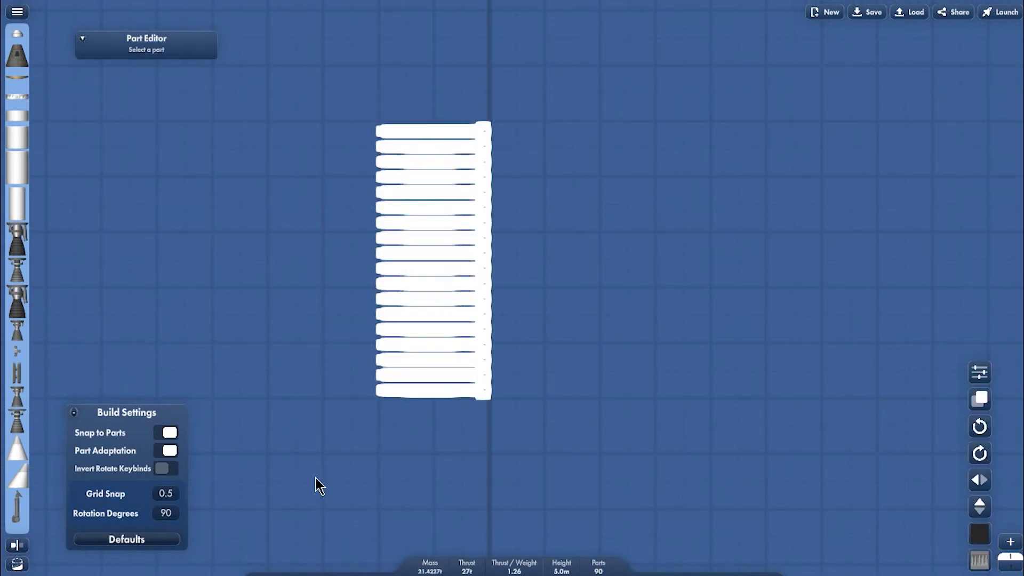
{"action": "left_click", "coordinate": [15, 549]}
{"action": "scroll", "coordinate": [474, 448], "scroll_direction": "up", "scroll_amount": 3}
{"action": "left_click", "coordinate": [14, 546]}
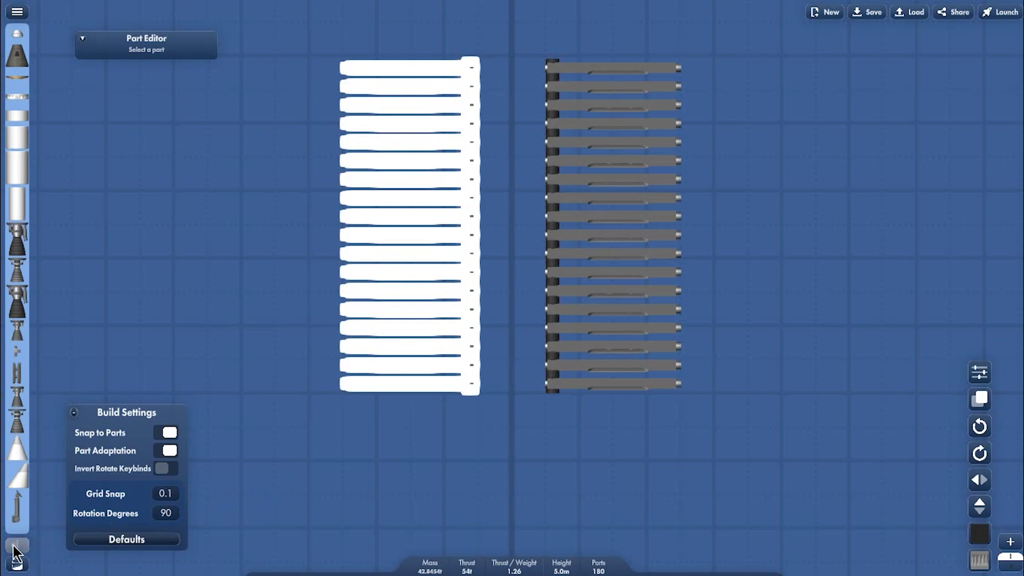
{"action": "scroll", "coordinate": [438, 456], "scroll_direction": "up", "scroll_amount": 2}
{"action": "left_click_drag", "start_coordinate": [489, 352], "coordinate": [530, 351]}
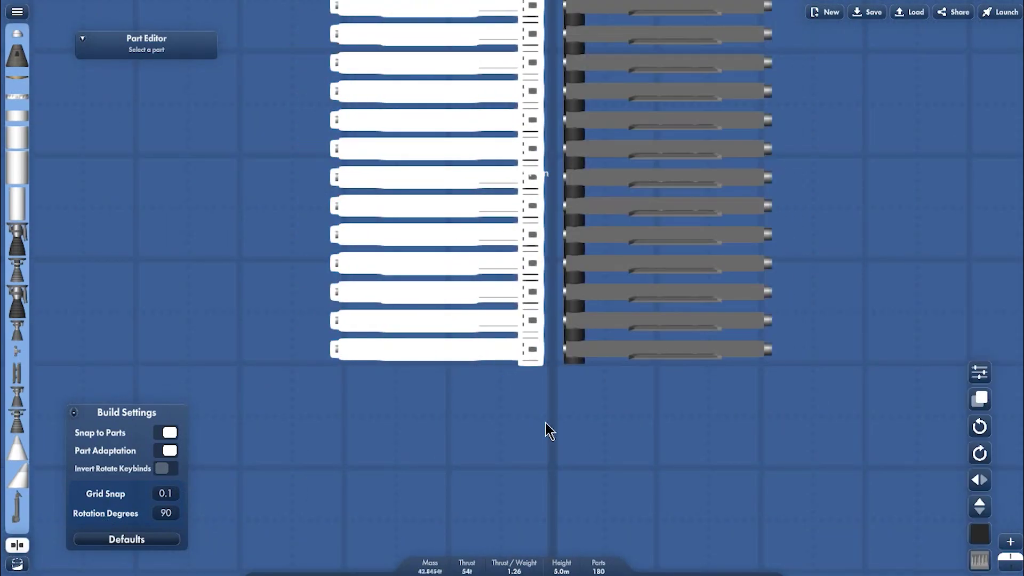
{"action": "scroll", "coordinate": [546, 427], "scroll_direction": "down", "scroll_amount": 3}
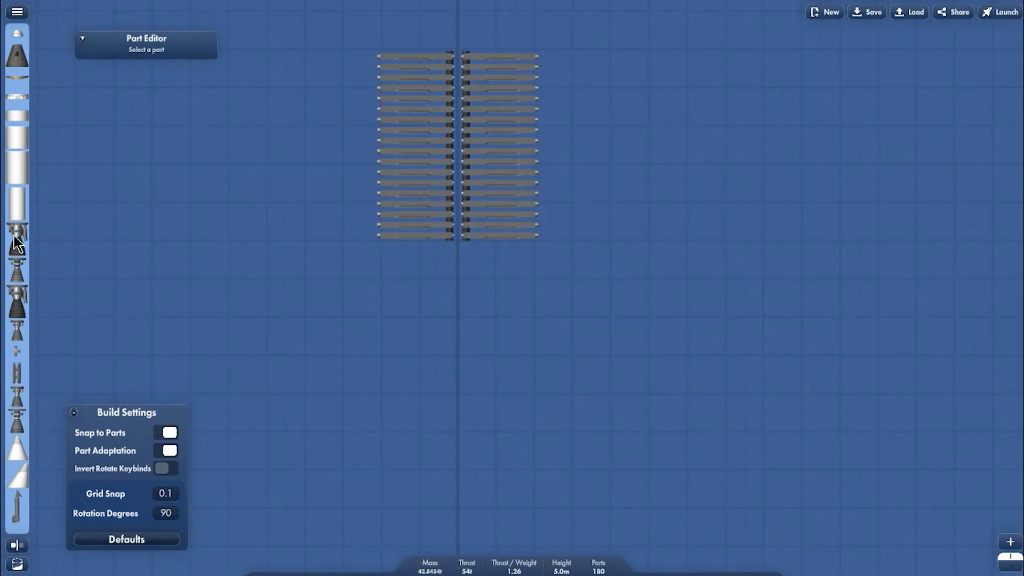
Step: Place a white fuel tank topped with a separator beneath the two satellite columns and assign the satellites' separators to stage 1
{"action": "left_click_drag", "start_coordinate": [16, 211], "coordinate": [406, 330]}
{"action": "left_click_drag", "start_coordinate": [24, 104], "coordinate": [433, 253]}
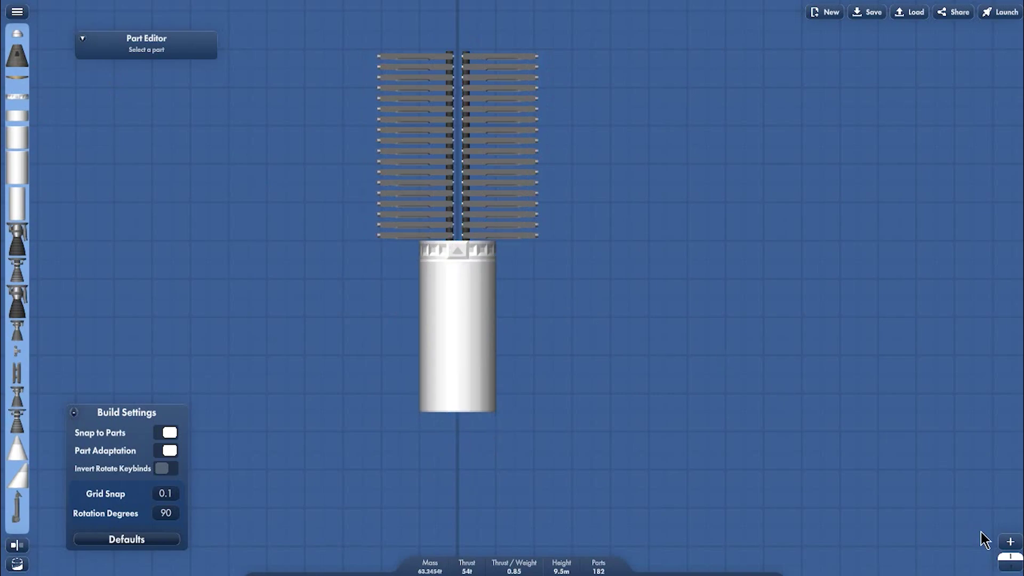
{"action": "scroll", "coordinate": [458, 3], "scroll_direction": "up", "scroll_amount": 3}
{"action": "left_click_drag", "start_coordinate": [443, 93], "coordinate": [482, 427]}
{"action": "left_click", "coordinate": [481, 427]}
{"action": "scroll", "coordinate": [852, 114], "scroll_direction": "down", "scroll_amount": 3}
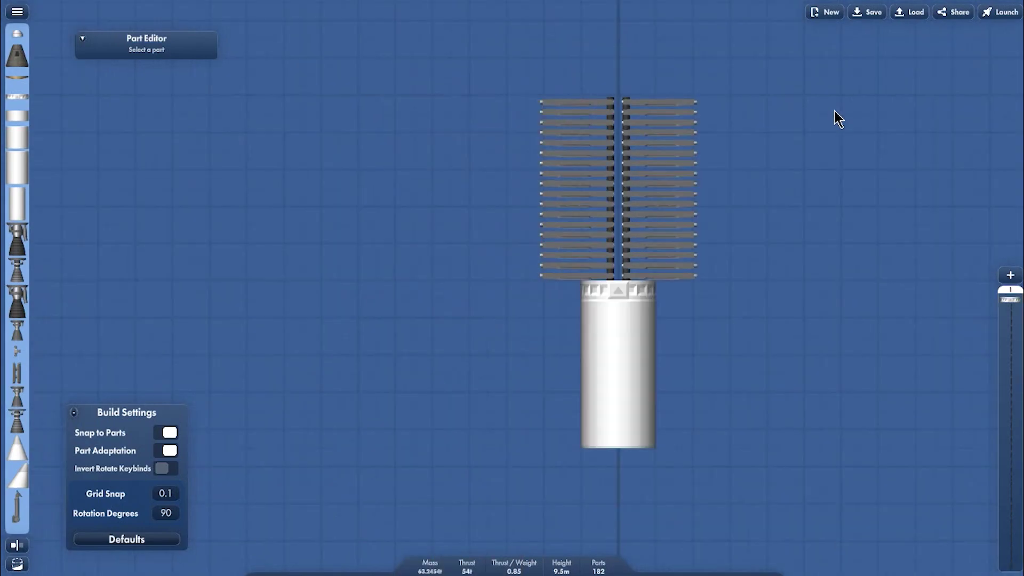
Step: Launch the two-column satellite stack despite the warnings, tilt it, and activate its stage to test separation
{"action": "left_click", "coordinate": [1001, 12]}
{"action": "left_click", "coordinate": [587, 339]}
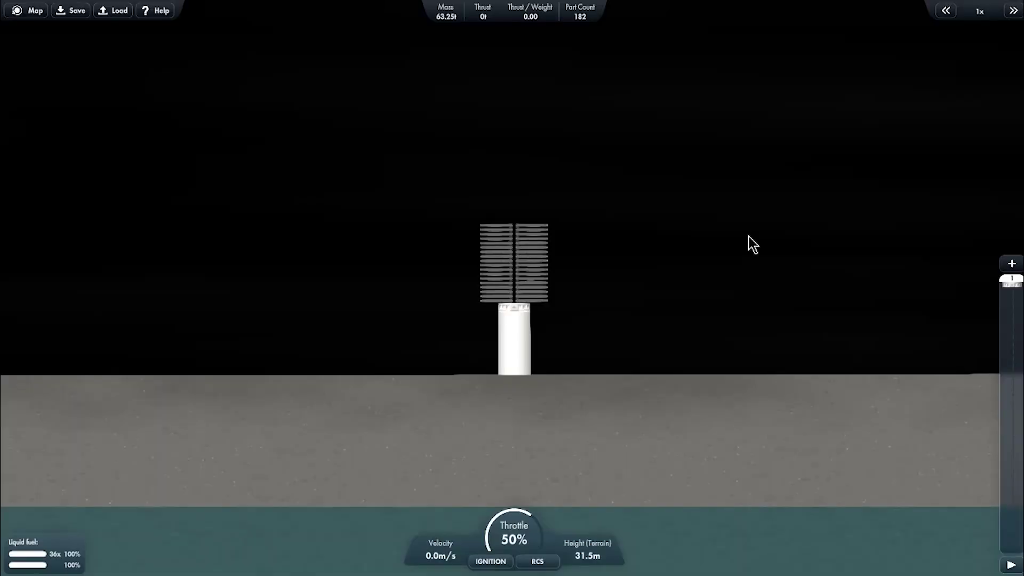
{"action": "scroll", "coordinate": [749, 236], "scroll_direction": "down", "scroll_amount": 1}
{"action": "scroll", "coordinate": [747, 239], "scroll_direction": "up", "scroll_amount": 5}
{"action": "key", "text": "d"}
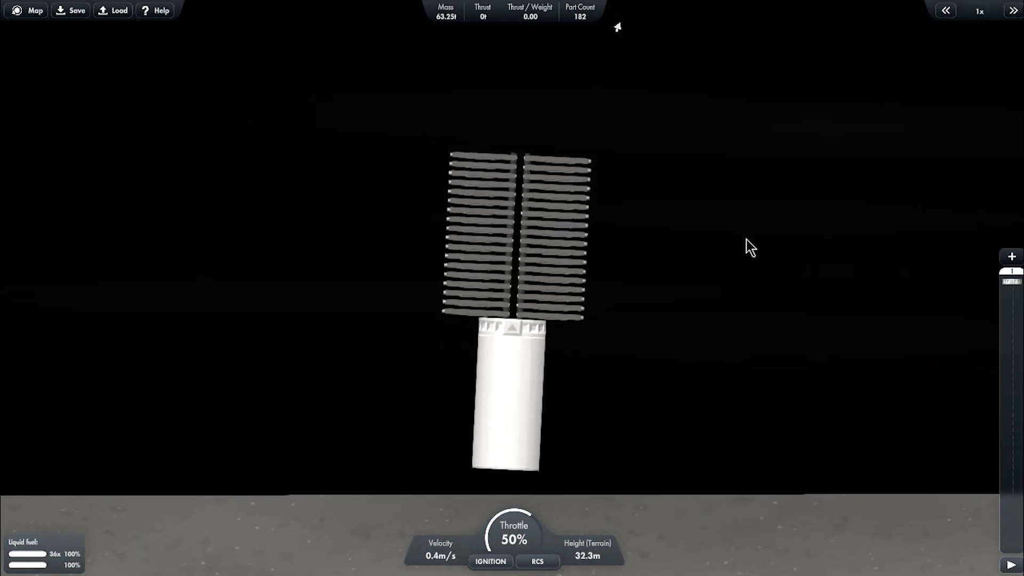
{"action": "key", "text": "space"}
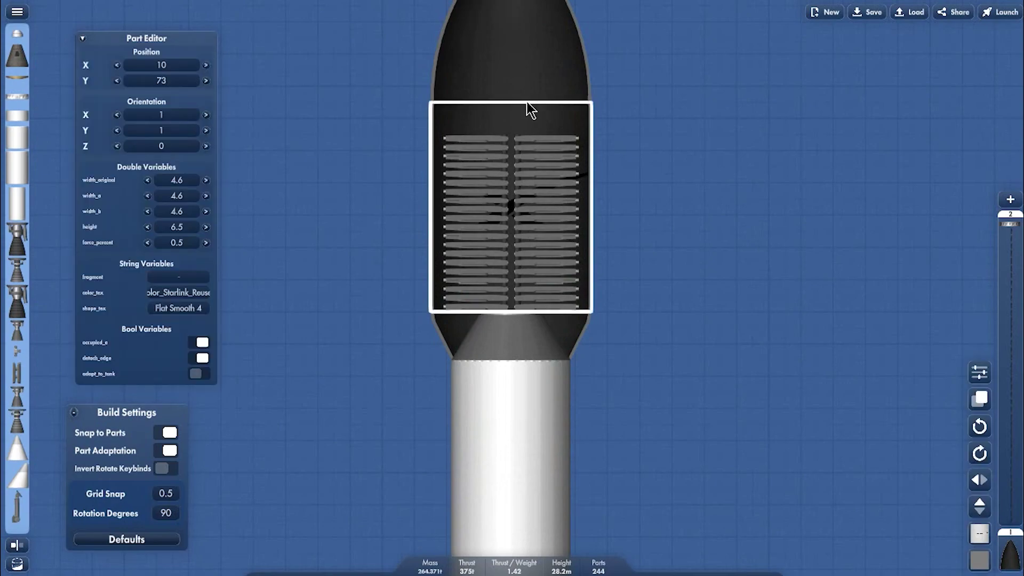
Step: Add structural struts to the payload in the fairing: a thin vertical beam between the satellite columns and a flat strut across their top
{"action": "left_click", "coordinate": [233, 134]}
{"action": "left_click", "coordinate": [17, 12]}
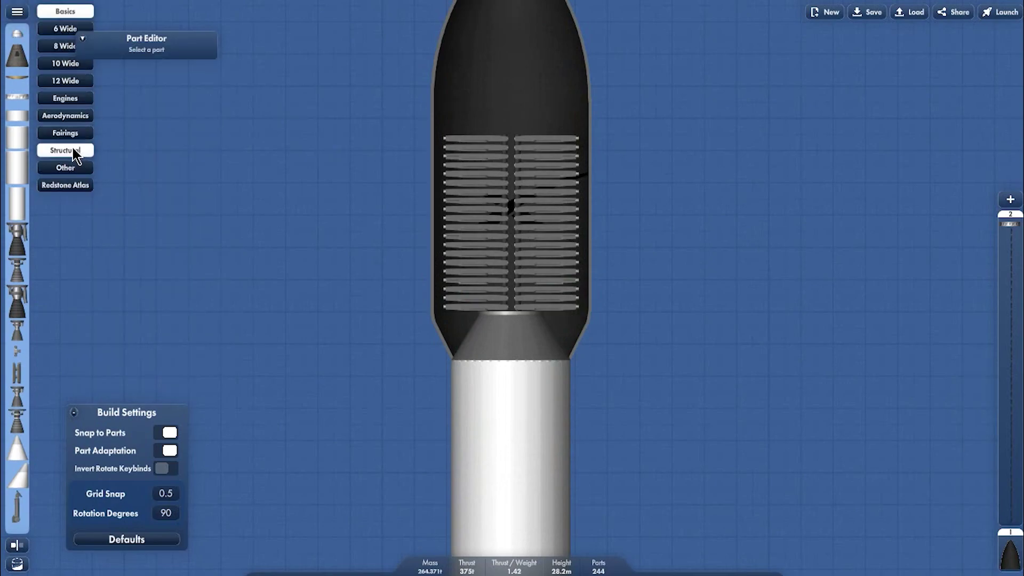
{"action": "left_click", "coordinate": [66, 150]}
{"action": "left_click_drag", "start_coordinate": [16, 115], "coordinate": [670, 307]}
{"action": "scroll", "coordinate": [631, 304], "scroll_direction": "up", "scroll_amount": 3}
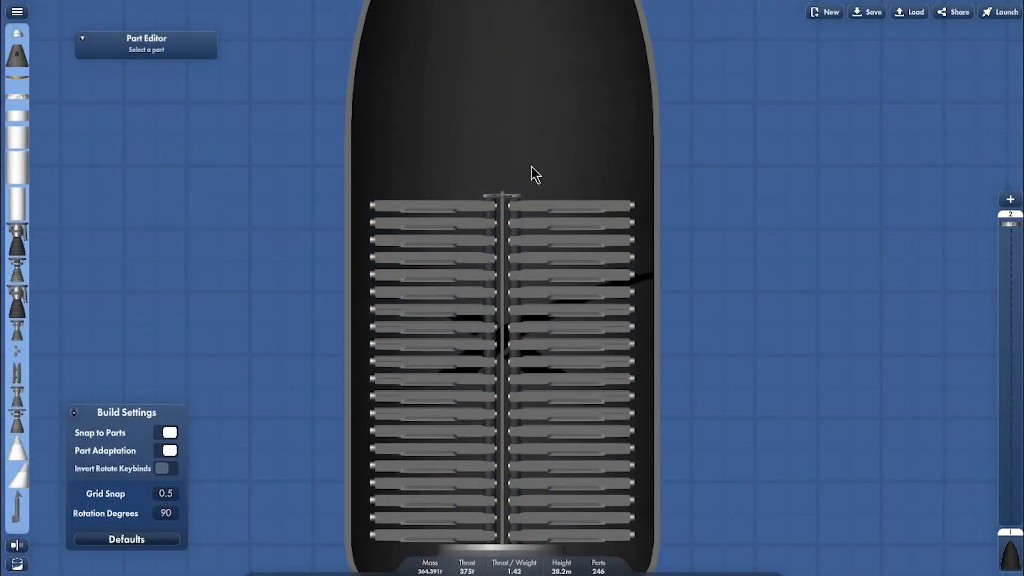
Step: Set the flat top strut's X orientation to 1 and select it together with the vertical beam
{"action": "scroll", "coordinate": [532, 171], "scroll_direction": "up", "scroll_amount": 5}
{"action": "left_click", "coordinate": [456, 251]}
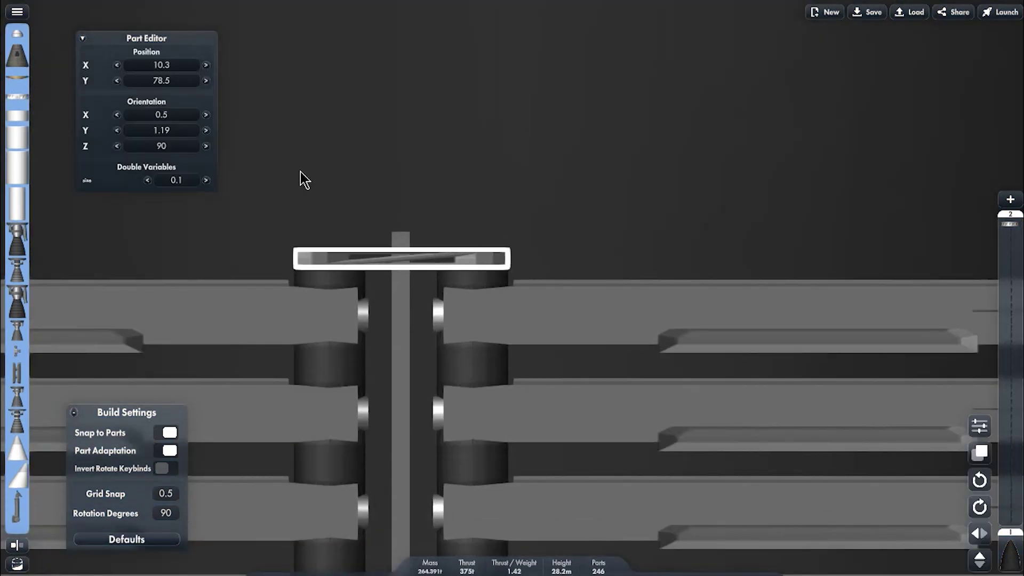
{"action": "type", "text": "1"}
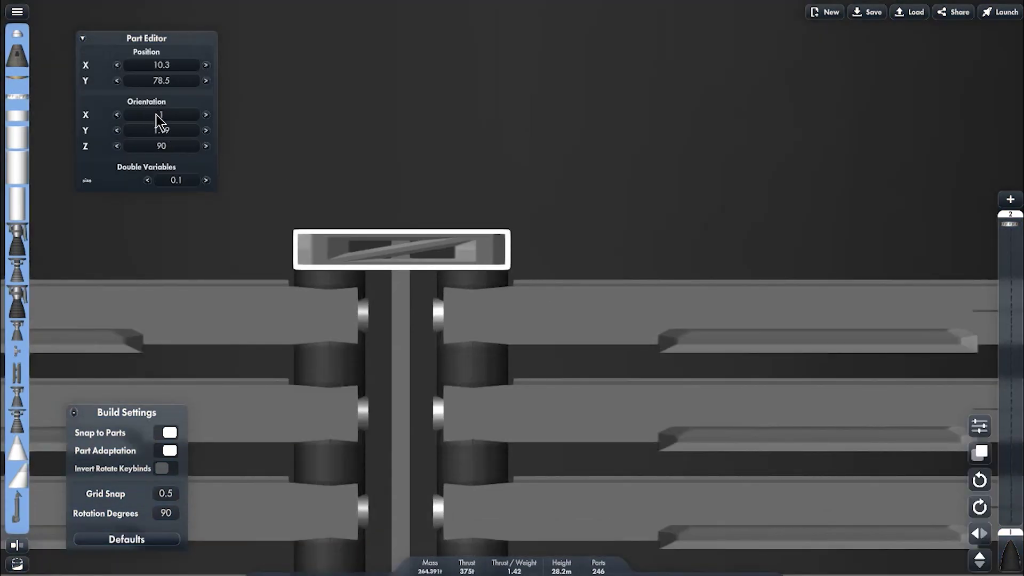
{"action": "left_click", "coordinate": [404, 302]}
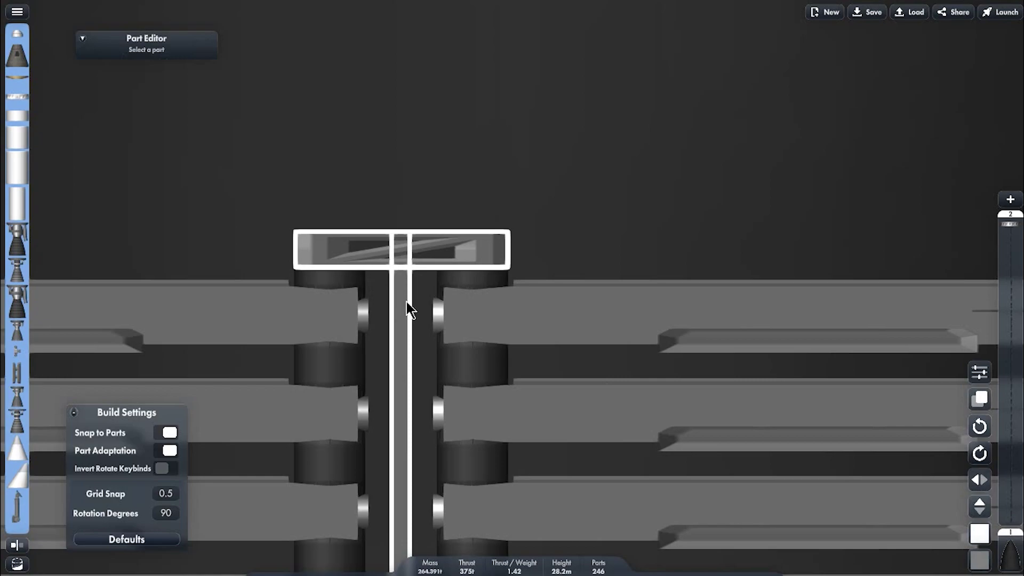
Step: Deselect the two struts and launch the rocket despite the missing heat shield warning
{"action": "scroll", "coordinate": [406, 301], "scroll_direction": "down", "scroll_amount": 5}
{"action": "left_click", "coordinate": [603, 217]}
{"action": "scroll", "coordinate": [602, 217], "scroll_direction": "down", "scroll_amount": 3}
{"action": "left_click_drag", "start_coordinate": [697, 281], "coordinate": [678, 178]}
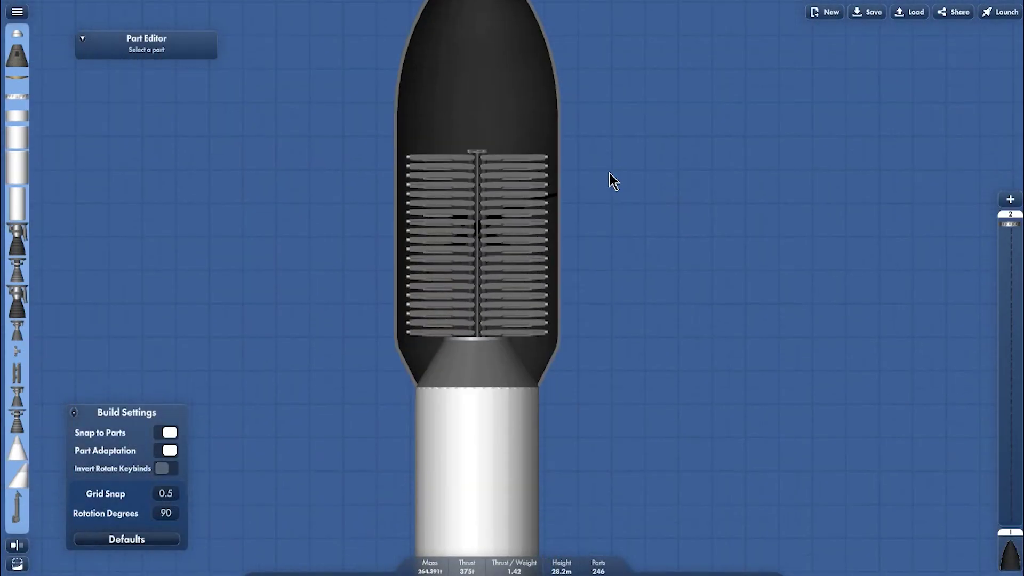
{"action": "scroll", "coordinate": [609, 178], "scroll_direction": "up", "scroll_amount": 1}
{"action": "left_click", "coordinate": [1000, 12]}
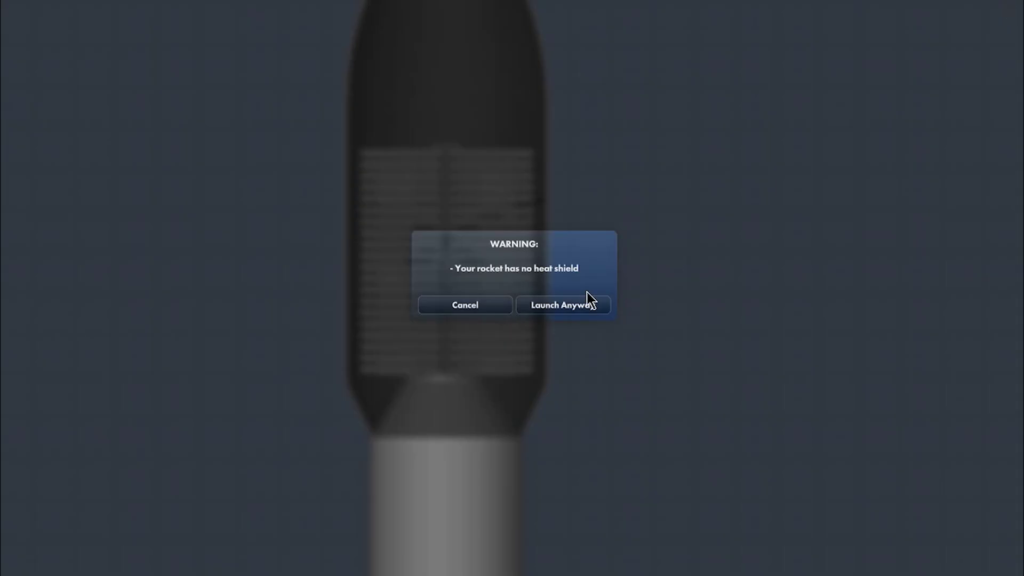
{"action": "left_click", "coordinate": [549, 300]}
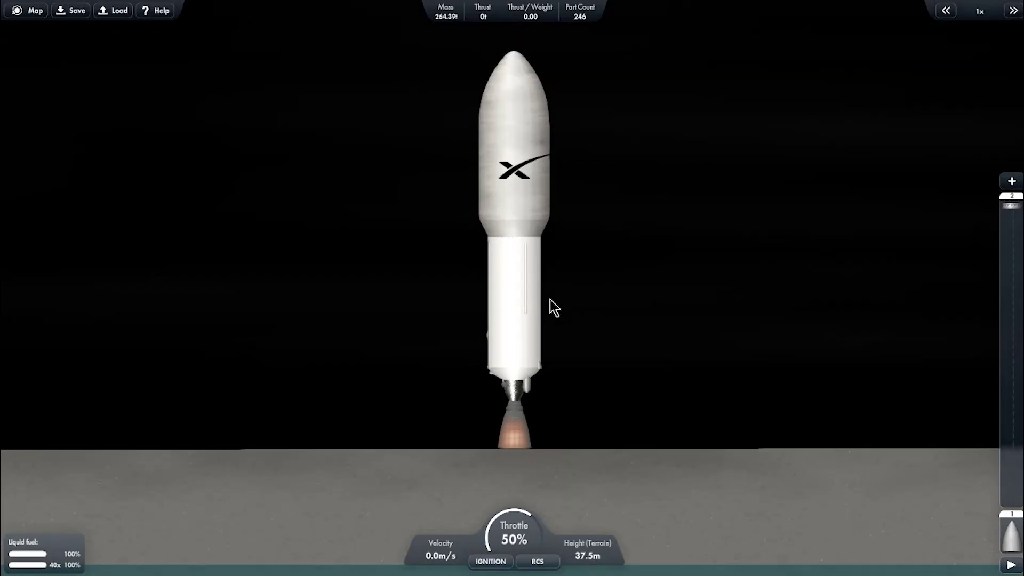
Step: Ignite the engine at 100% throttle for liftoff and jettison the fairing halves
{"action": "scroll", "coordinate": [549, 299], "scroll_direction": "down", "scroll_amount": 2}
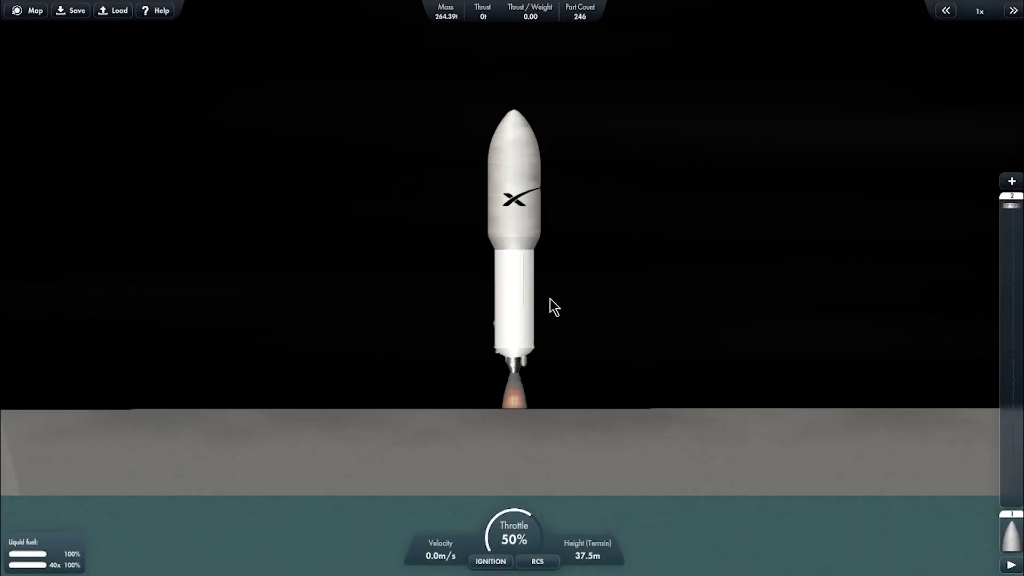
{"action": "key", "text": "space"}
{"action": "key", "text": "z"}
{"action": "left_click", "coordinate": [527, 357]}
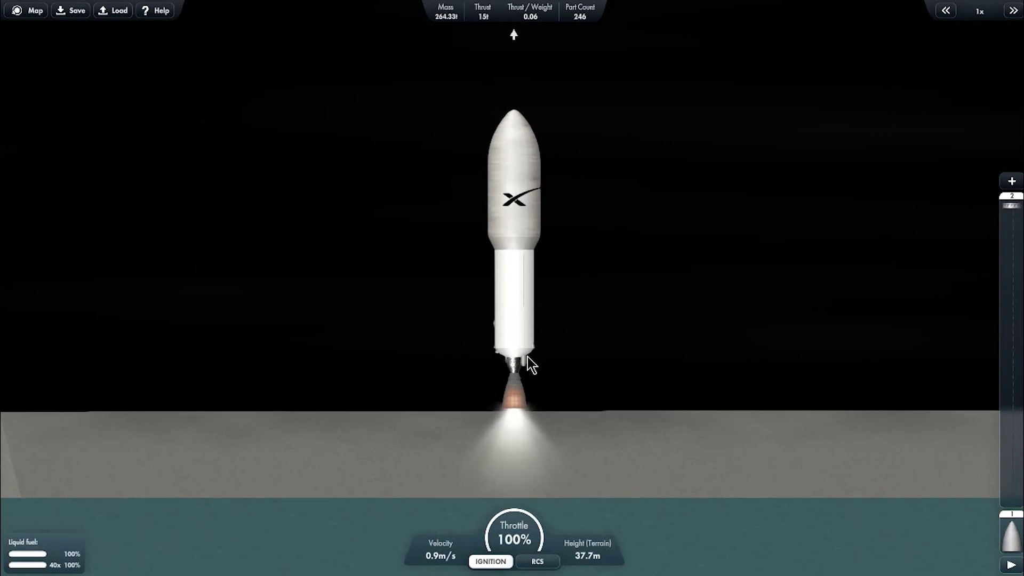
{"action": "left_click", "coordinate": [571, 242]}
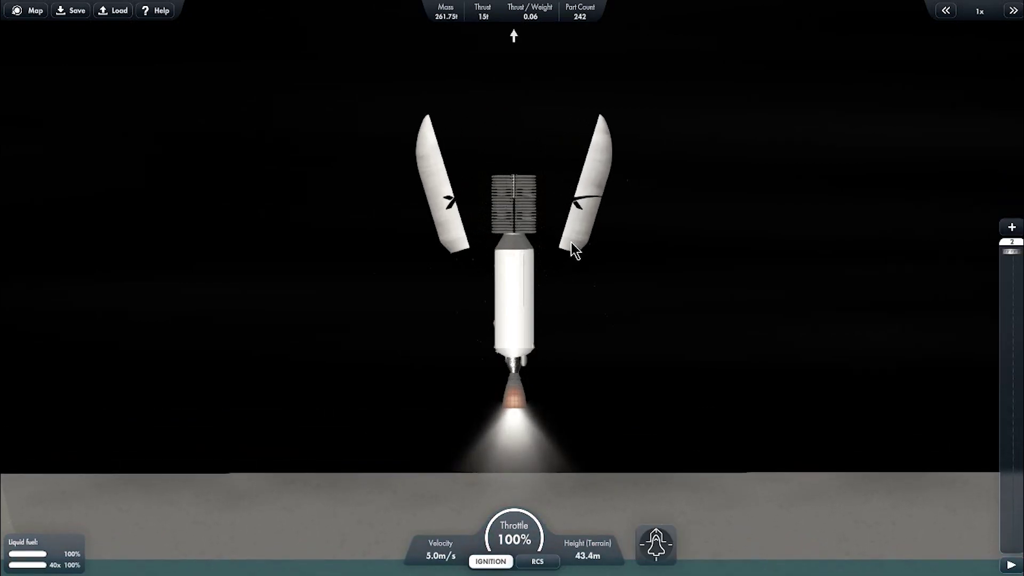
Step: Cut the throttle to 0% and activate the remaining stage to release the stacked satellites
{"action": "key", "text": "x"}
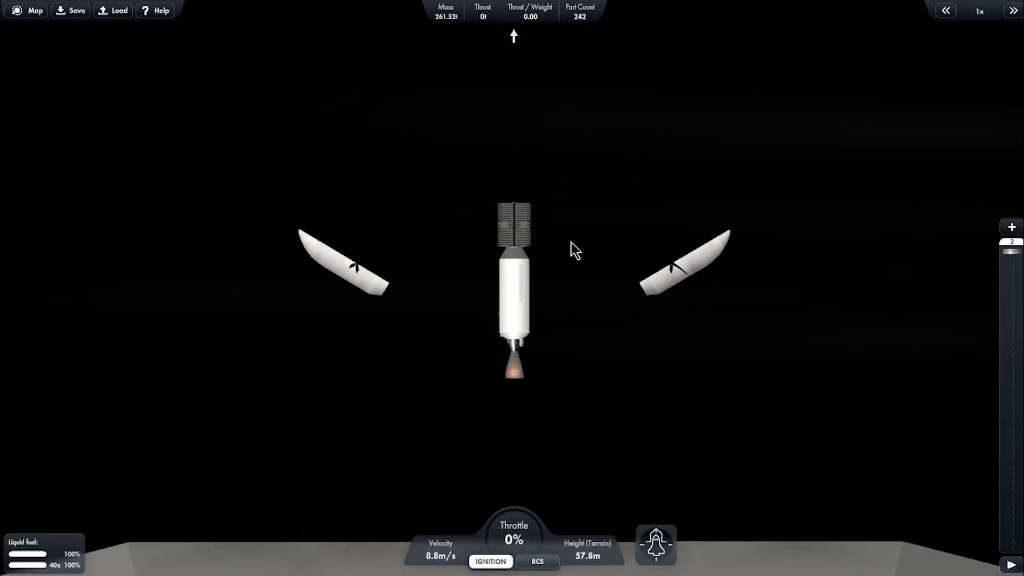
{"action": "scroll", "coordinate": [571, 241], "scroll_direction": "up", "scroll_amount": 5}
{"action": "key", "text": "space"}
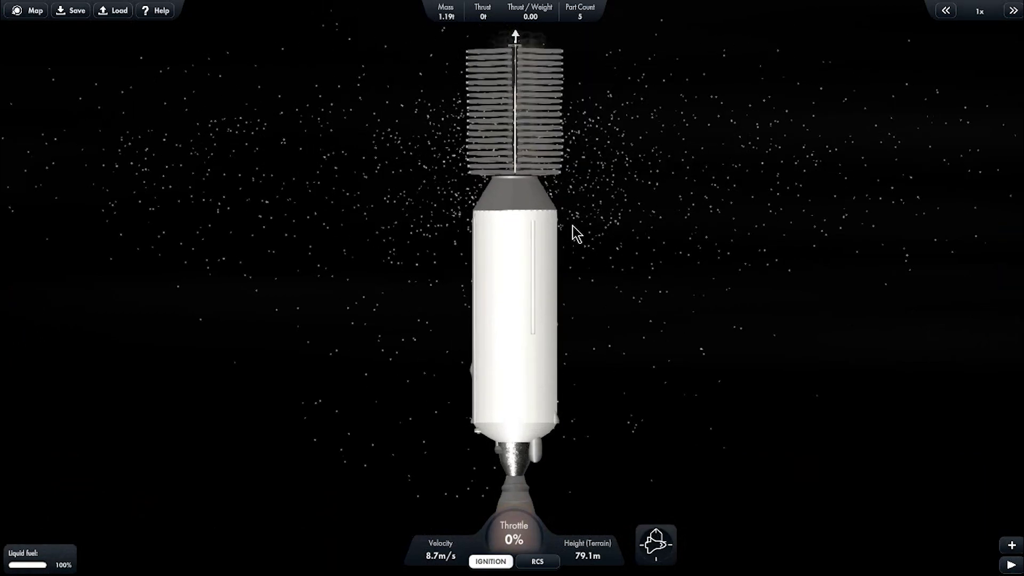
Step: Switch control to the white upper stage and toggle its RCS on and off again
{"action": "left_click", "coordinate": [539, 346]}
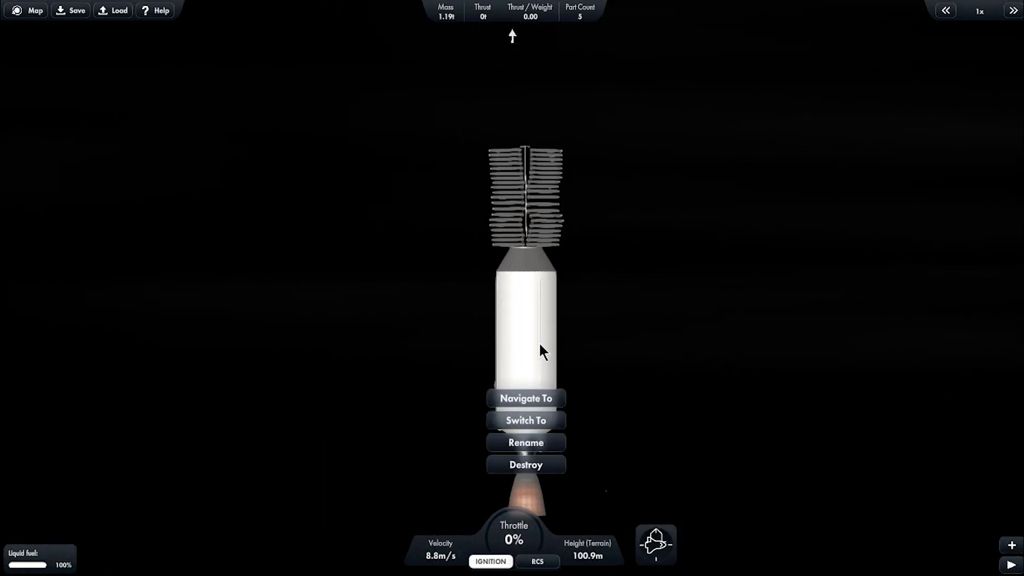
{"action": "left_click", "coordinate": [536, 420]}
{"action": "key", "text": "r"}
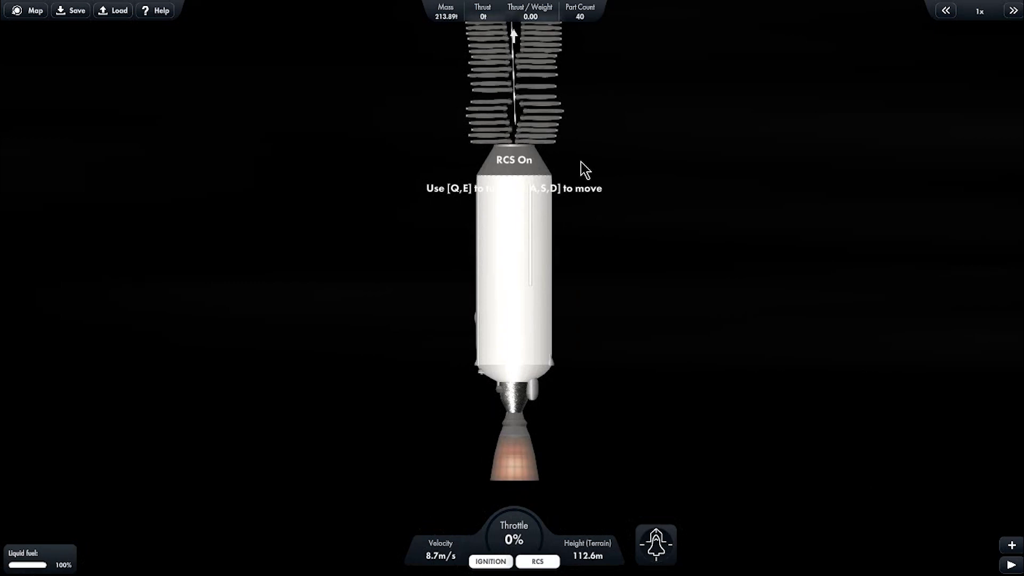
{"action": "key", "text": "r"}
{"action": "scroll", "coordinate": [582, 163], "scroll_direction": "down", "scroll_amount": 3}
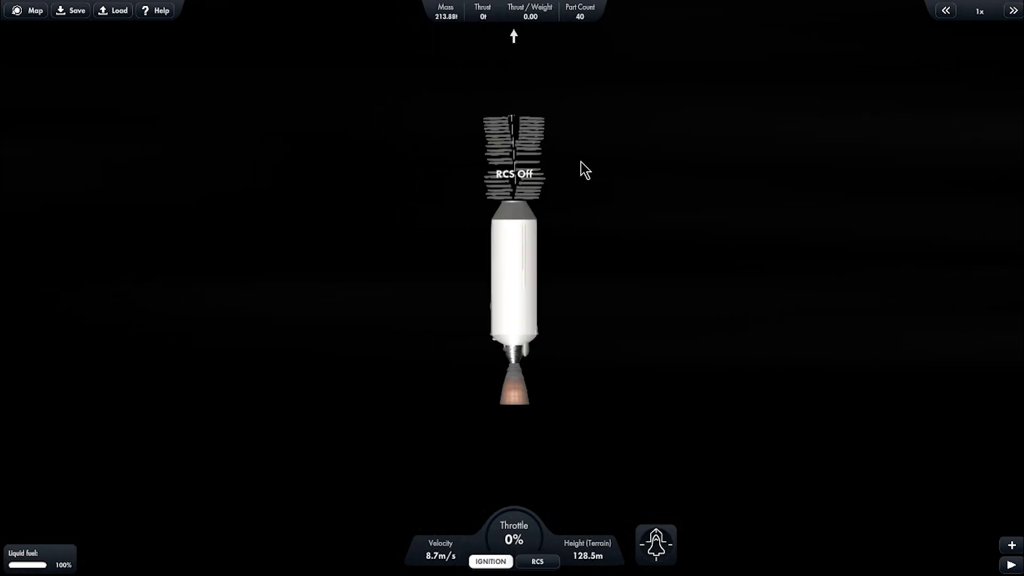
{"action": "scroll", "coordinate": [585, 111], "scroll_direction": "up", "scroll_amount": 2}
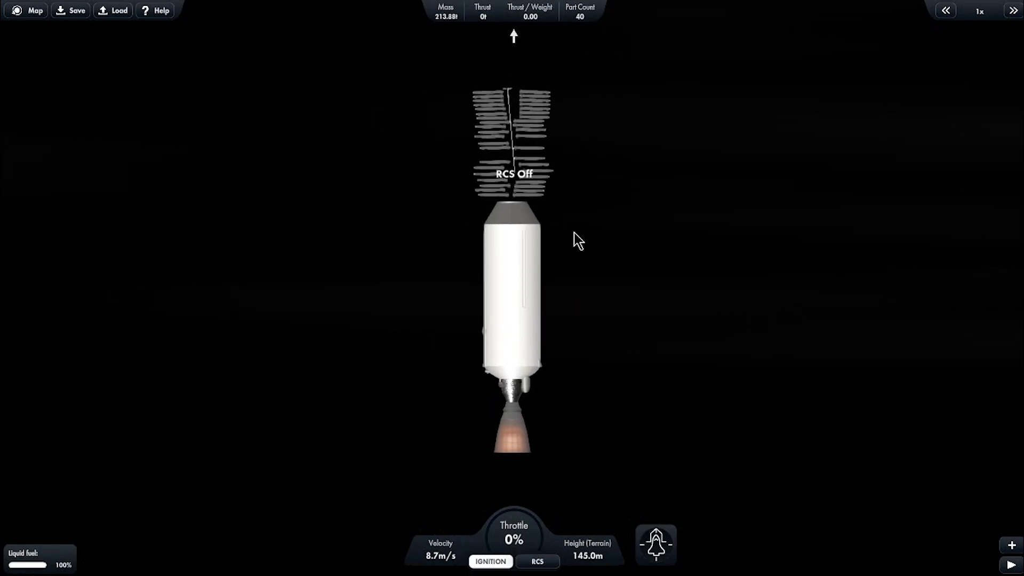
Step: Switch control to the freed strut assembly and examine how the satellites spread around it
{"action": "left_click", "coordinate": [508, 97]}
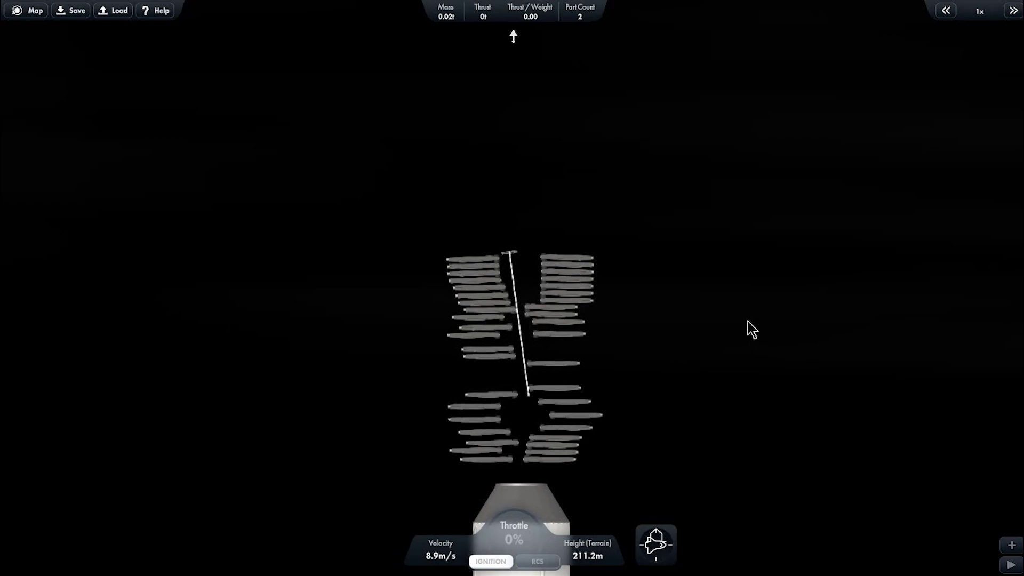
{"action": "scroll", "coordinate": [746, 319], "scroll_direction": "down", "scroll_amount": 2}
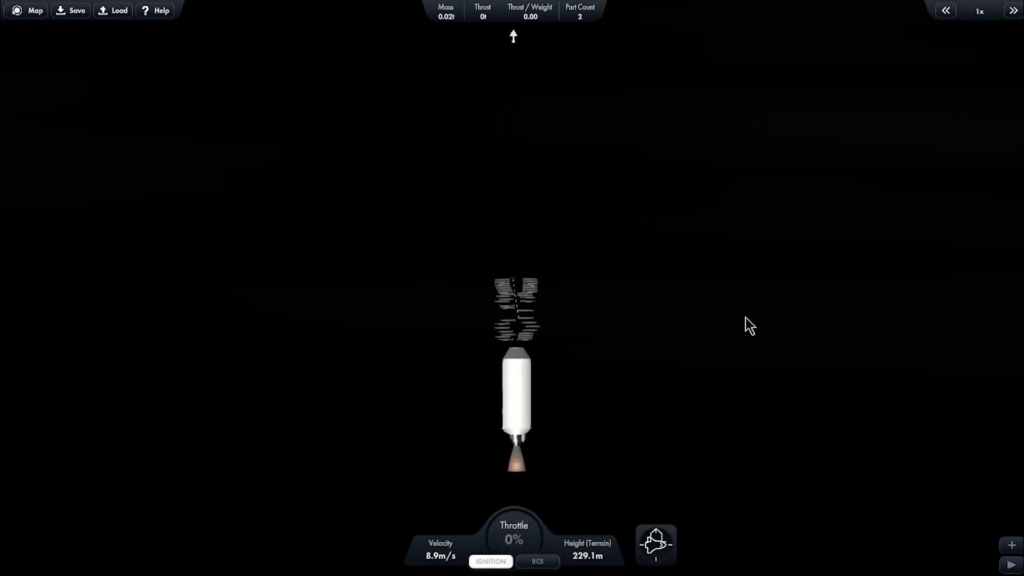
{"action": "scroll", "coordinate": [744, 315], "scroll_direction": "up", "scroll_amount": 4}
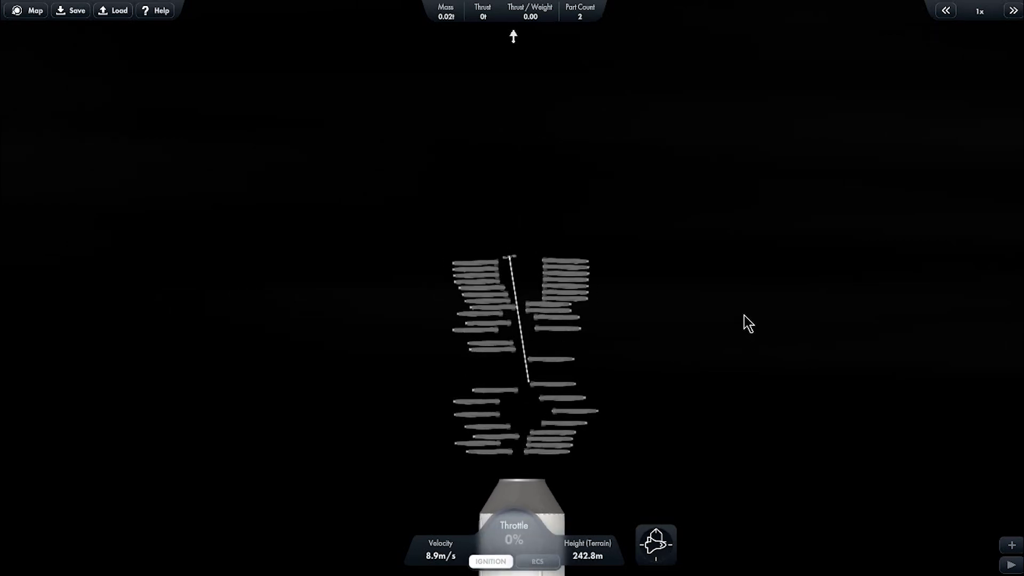
{"action": "scroll", "coordinate": [744, 316], "scroll_direction": "up", "scroll_amount": 2}
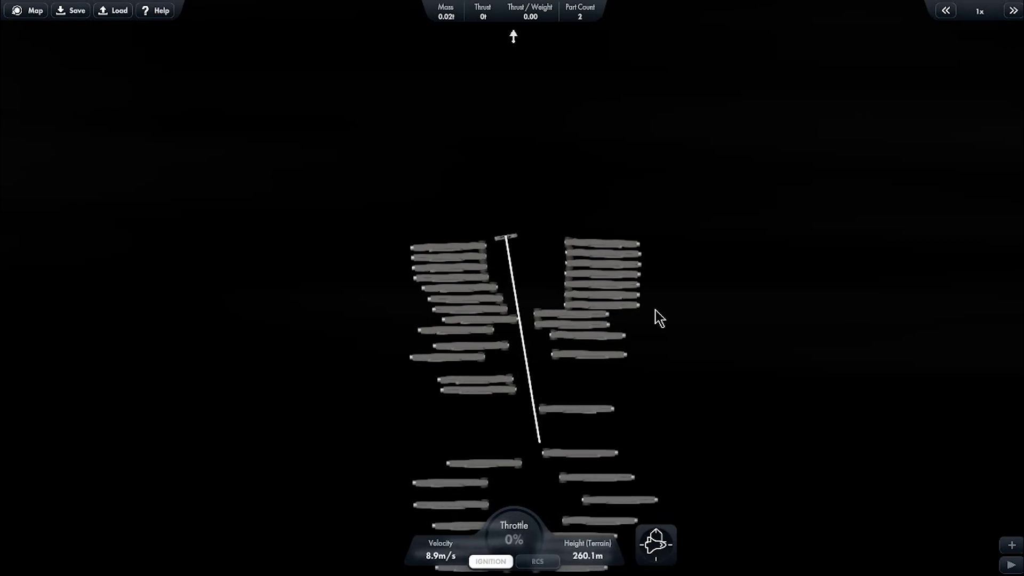
{"action": "scroll", "coordinate": [555, 327], "scroll_direction": "down", "scroll_amount": 5}
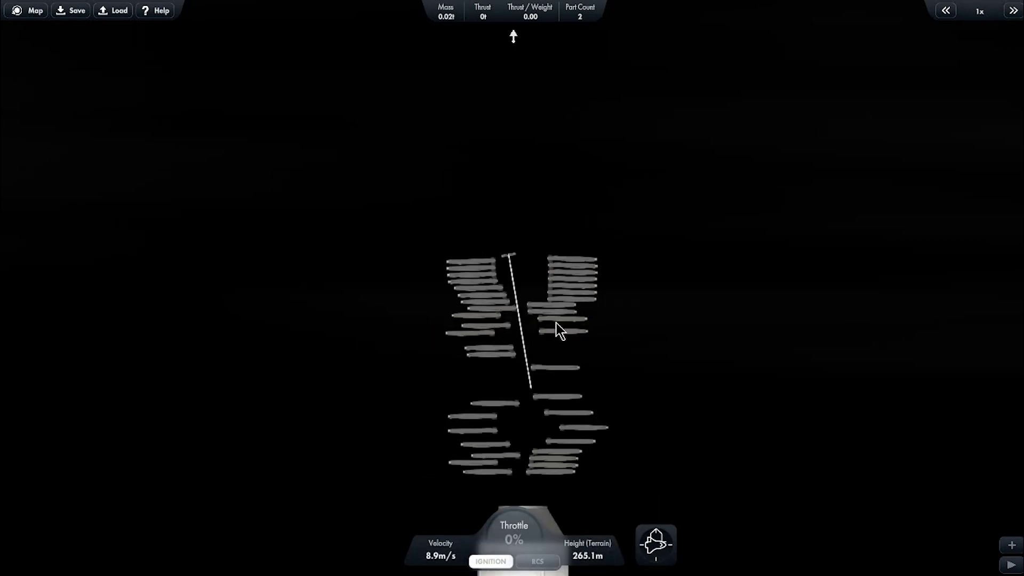
Step: Switch control to the outermost satellite of the lower group and raise time acceleration to 5x
{"action": "left_click", "coordinate": [555, 336]}
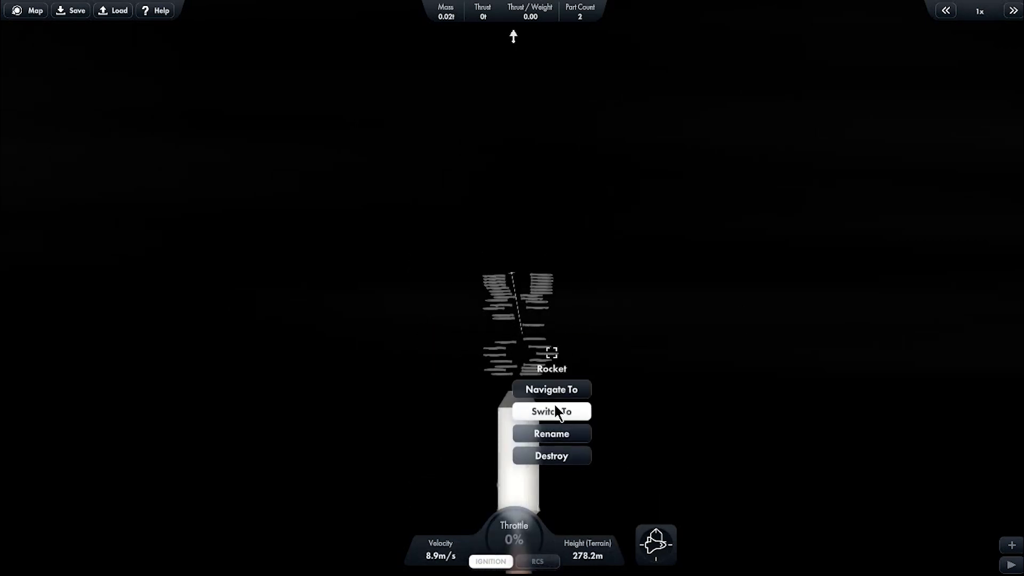
{"action": "left_click", "coordinate": [555, 412]}
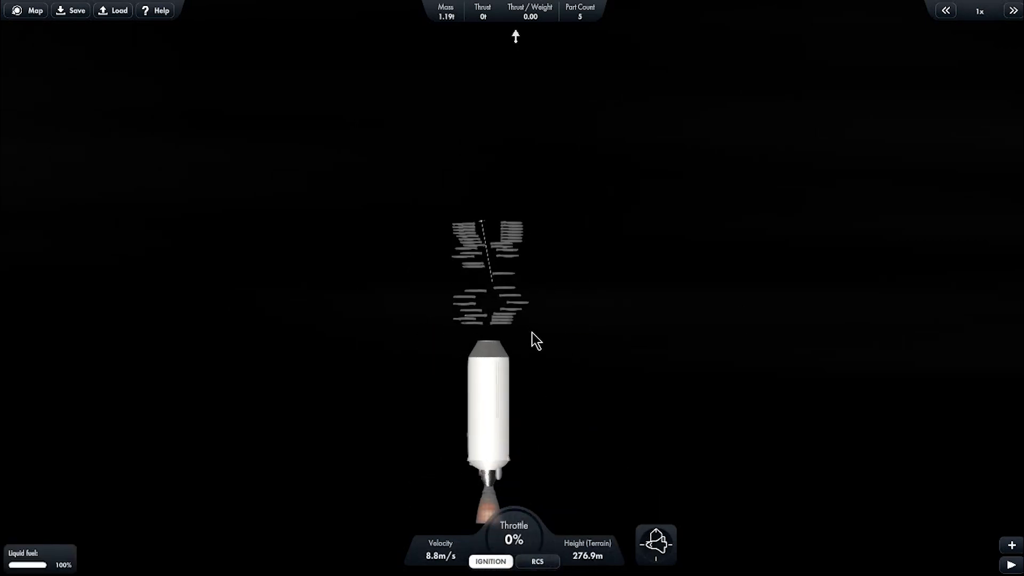
{"action": "scroll", "coordinate": [531, 336], "scroll_direction": "up", "scroll_amount": 5}
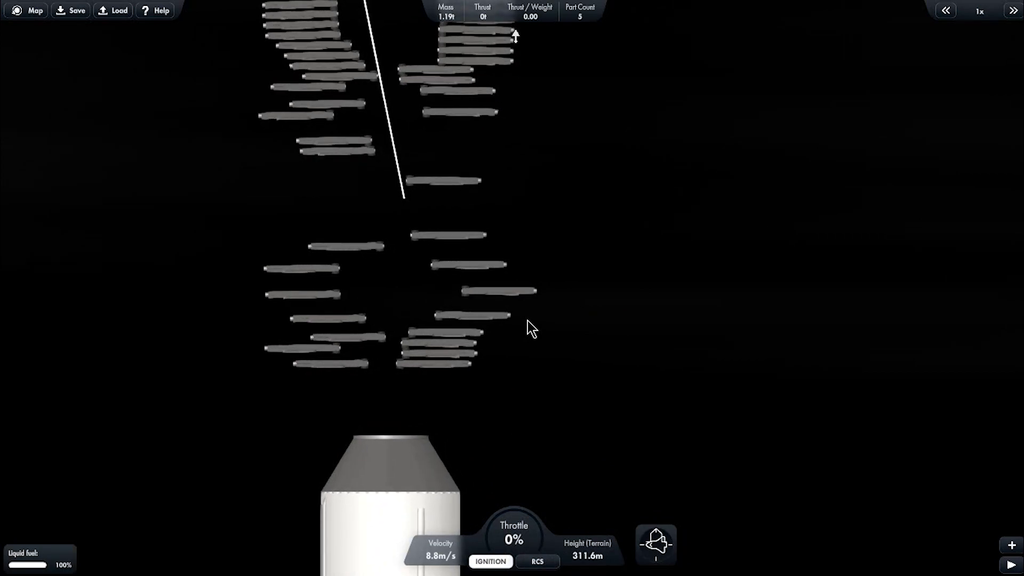
{"action": "key", "text": "period"}
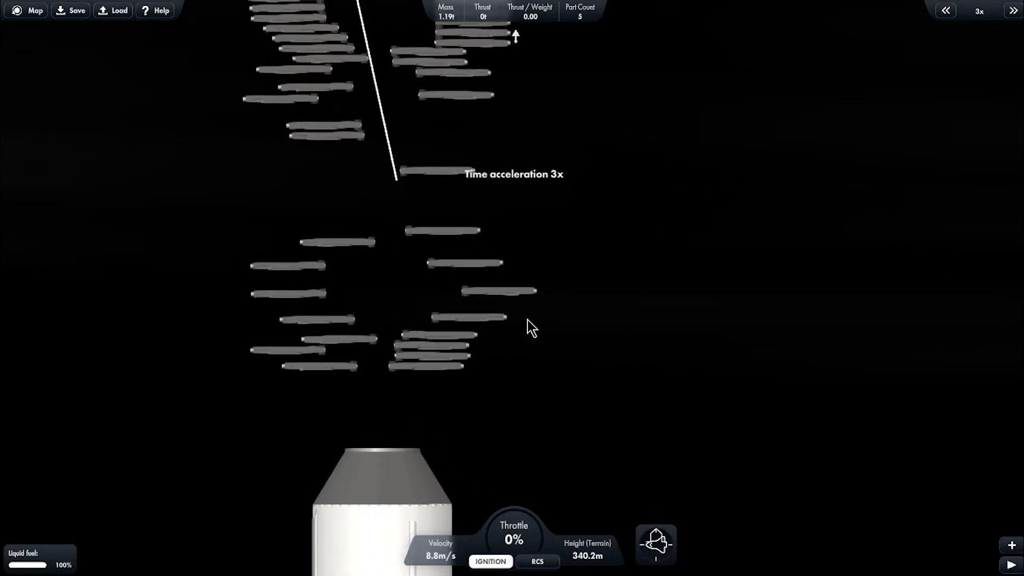
{"action": "key", "text": "period"}
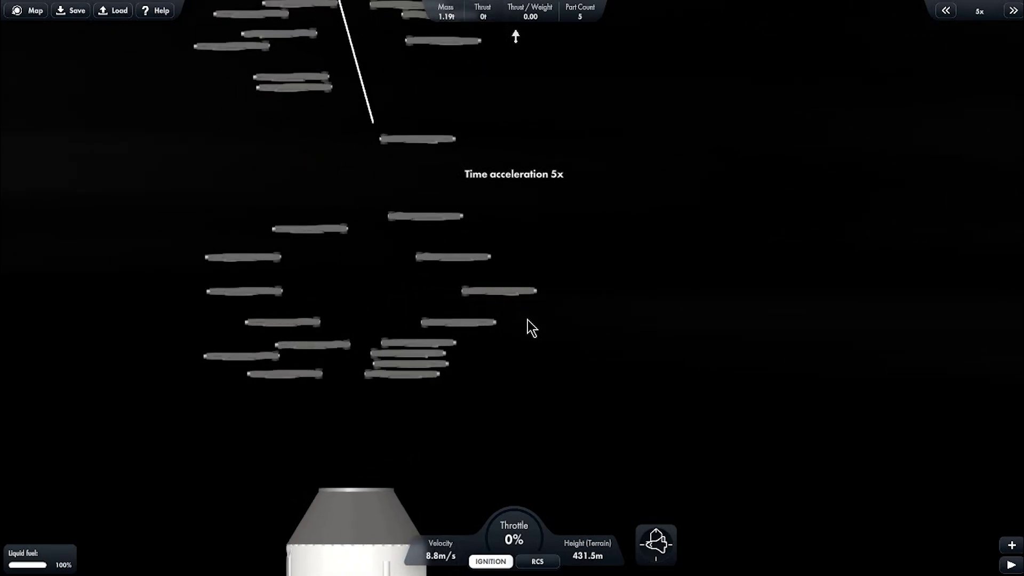
Step: Examine the spreading satellites and lower time acceleration back to 1x
{"action": "scroll", "coordinate": [532, 328], "scroll_direction": "down", "scroll_amount": 5}
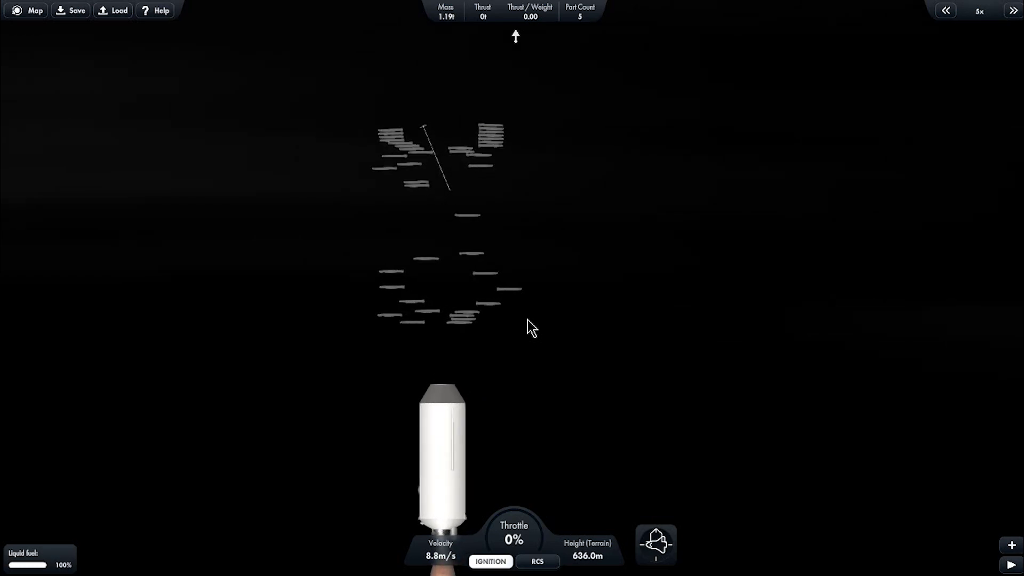
{"action": "key", "text": "comma"}
{"action": "key", "text": "comma"}
{"action": "key", "text": "comma"}
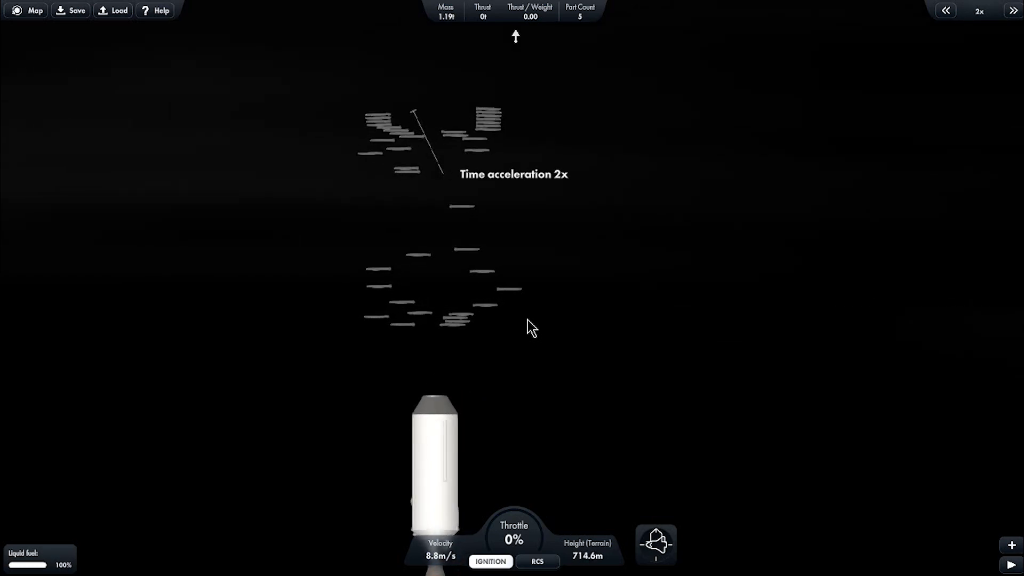
{"action": "scroll", "coordinate": [527, 319], "scroll_direction": "up", "scroll_amount": 5}
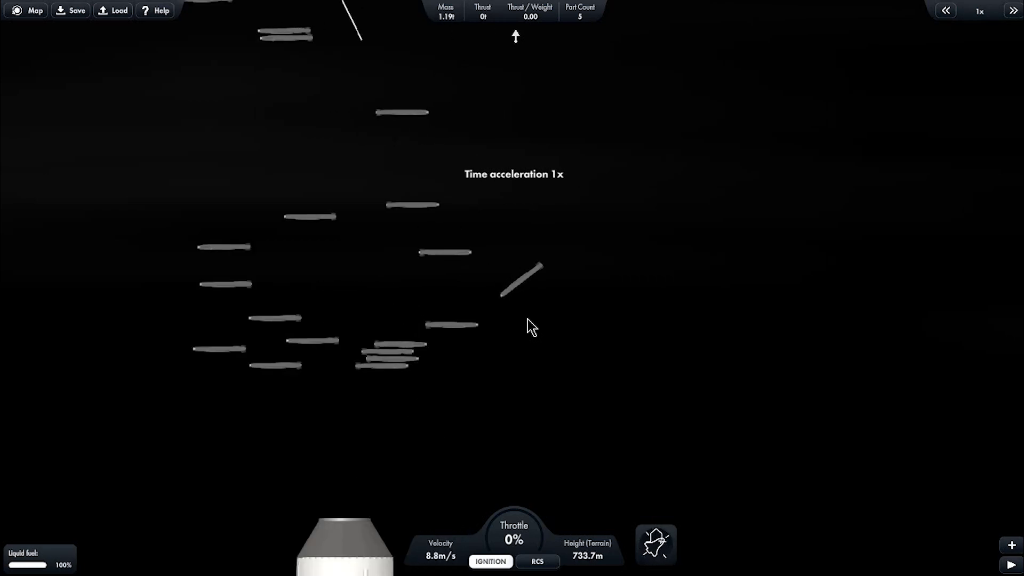
Step: Turn on the controlled satellite's engine, fly it away at 100% throttle, and cut the throttle to 0%
{"action": "left_click", "coordinate": [493, 293]}
{"action": "key", "text": "shift"}
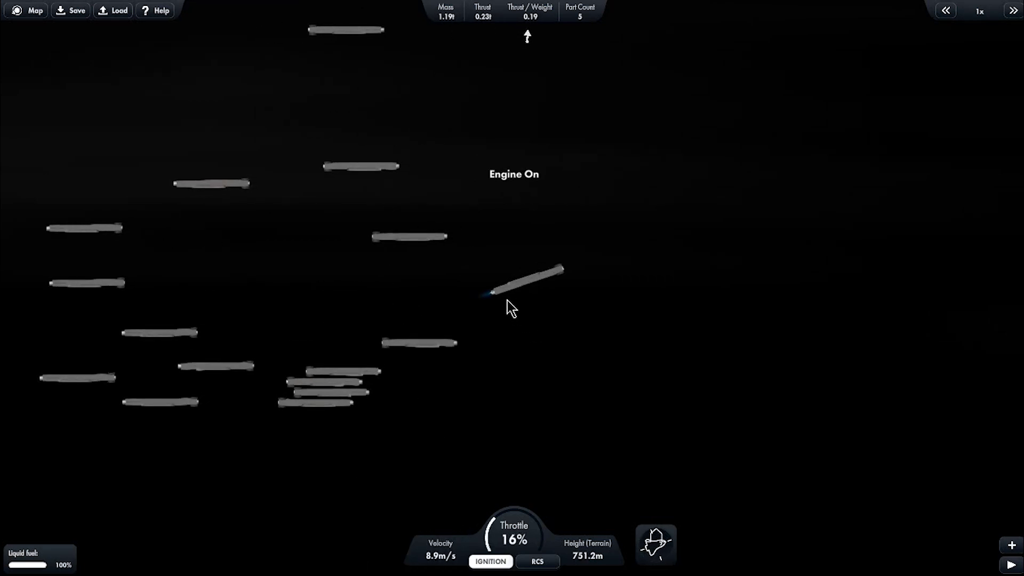
{"action": "scroll", "coordinate": [511, 308], "scroll_direction": "down", "scroll_amount": 5}
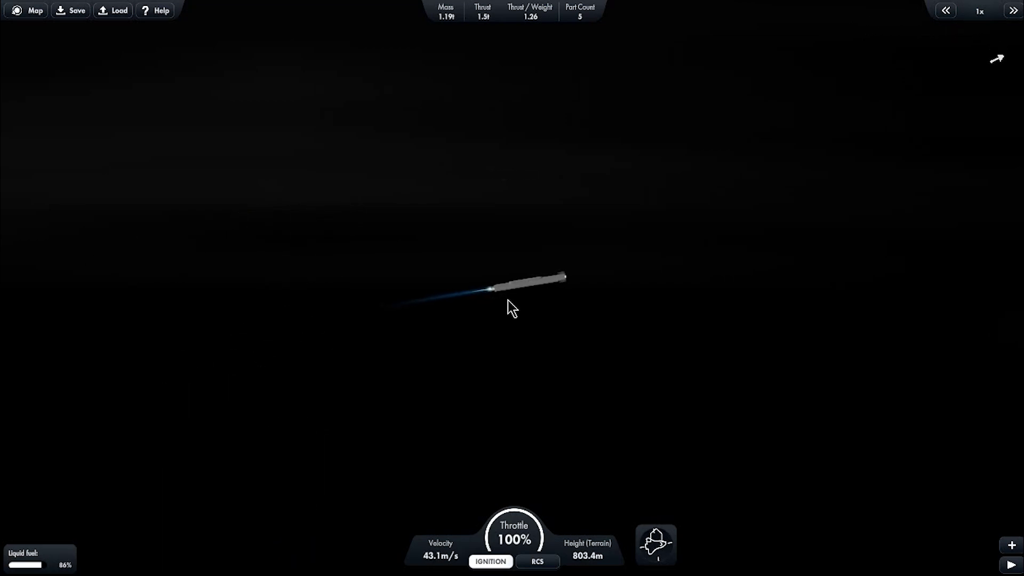
{"action": "key", "text": "x"}
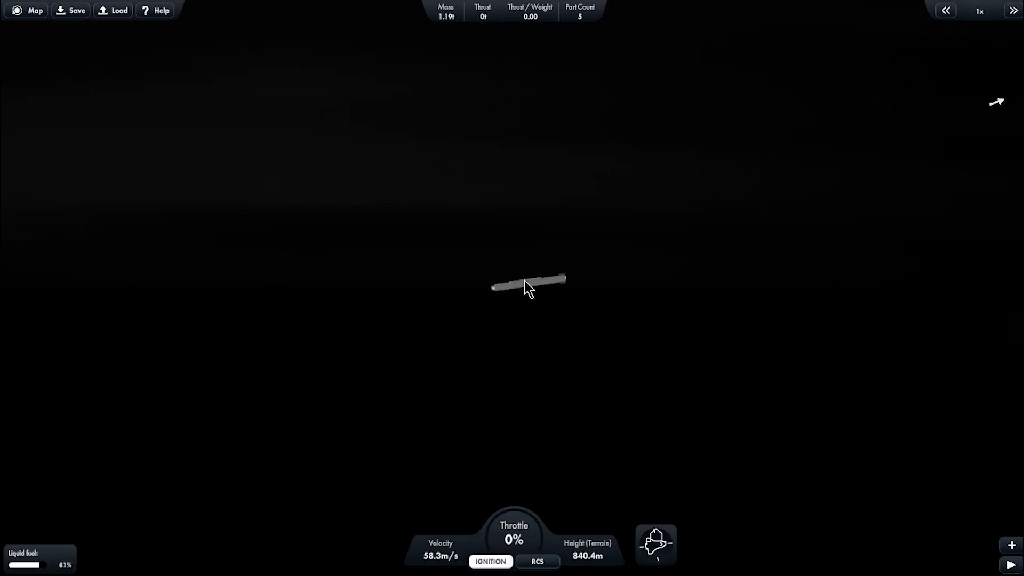
Step: Deploy the satellite's solar panel and rotate the satellite clockwise
{"action": "left_click", "coordinate": [524, 280]}
{"action": "key", "text": "d"}
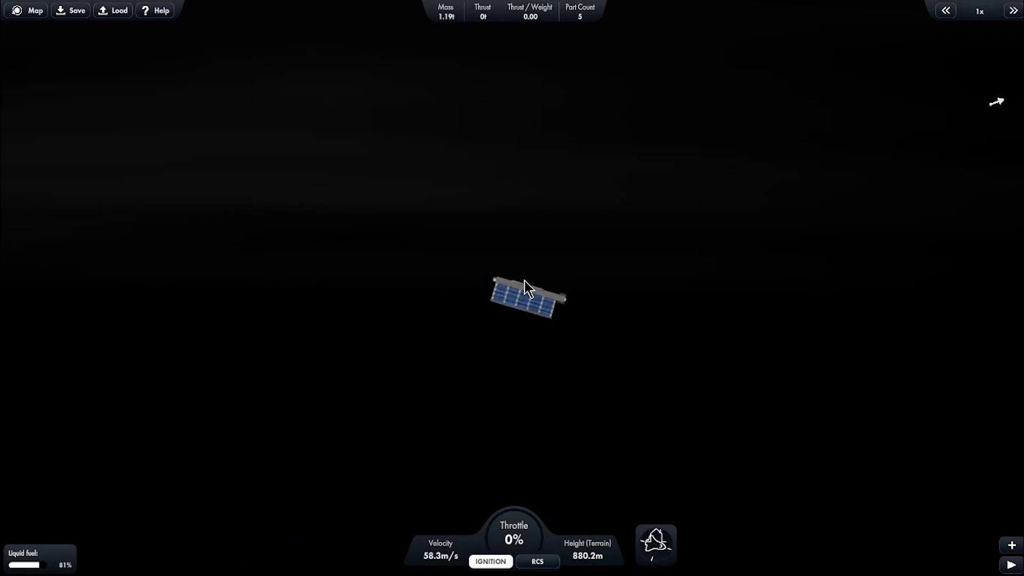